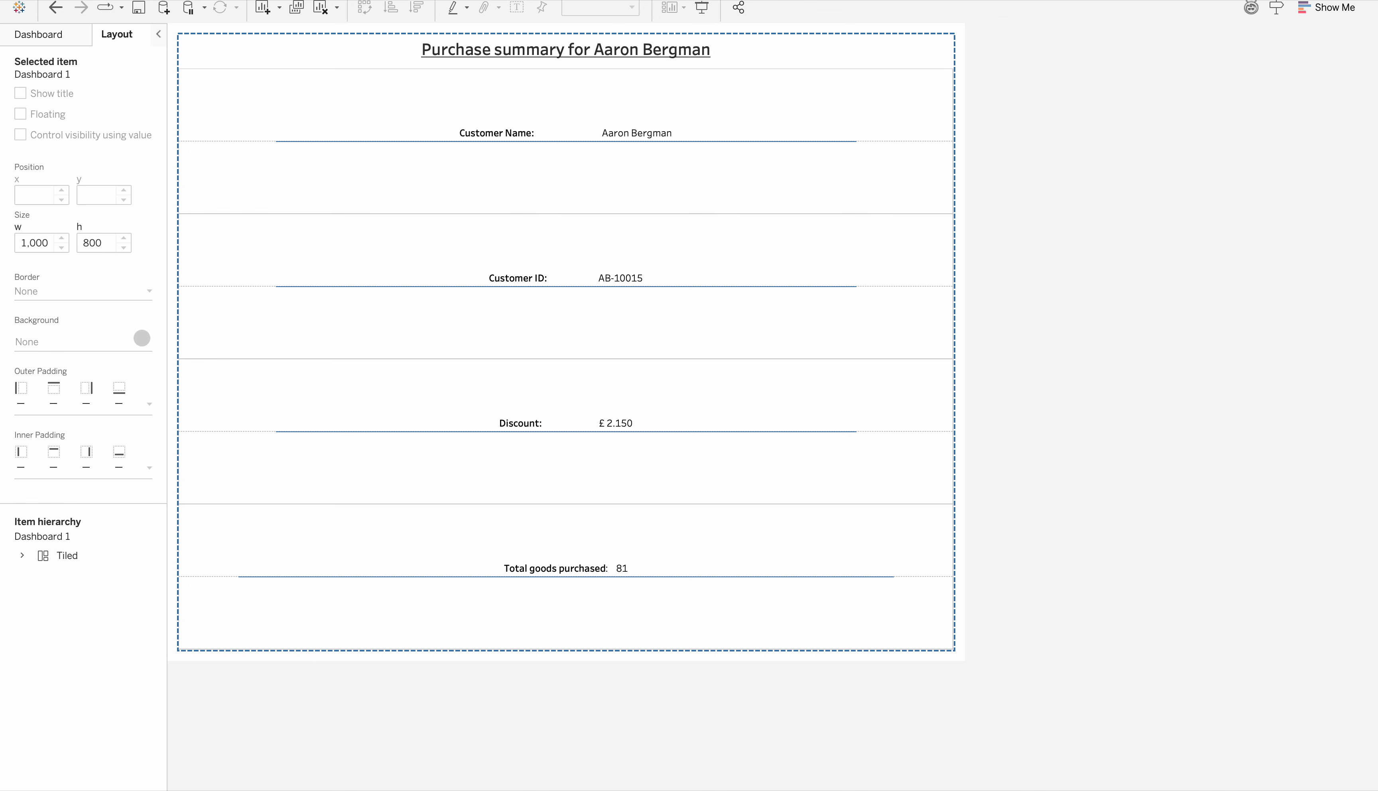
Create a new worksheet and place Customer Name on the rows
{"action": "key", "text": "super+t"}
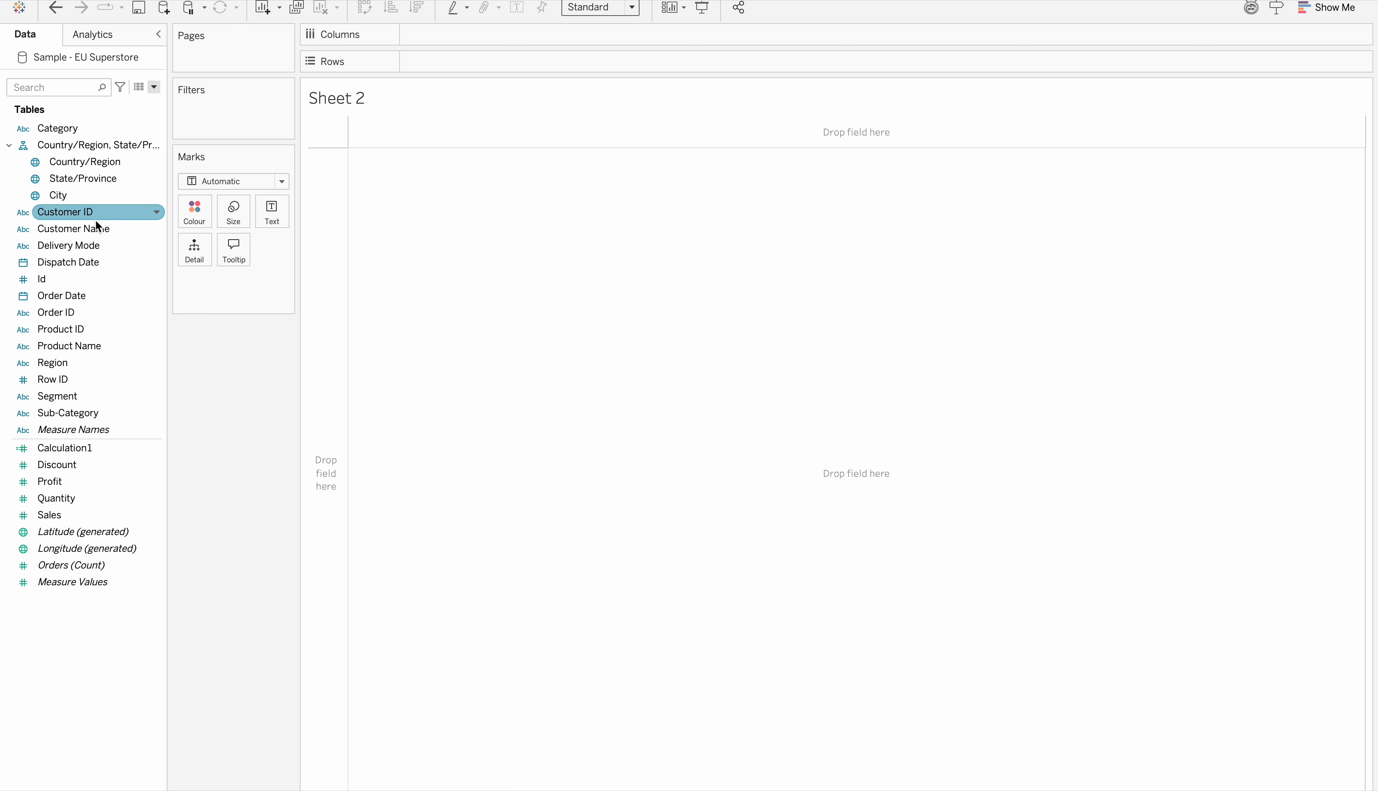
{"action": "left_click_drag", "start_coordinate": [84, 227], "coordinate": [469, 53]}
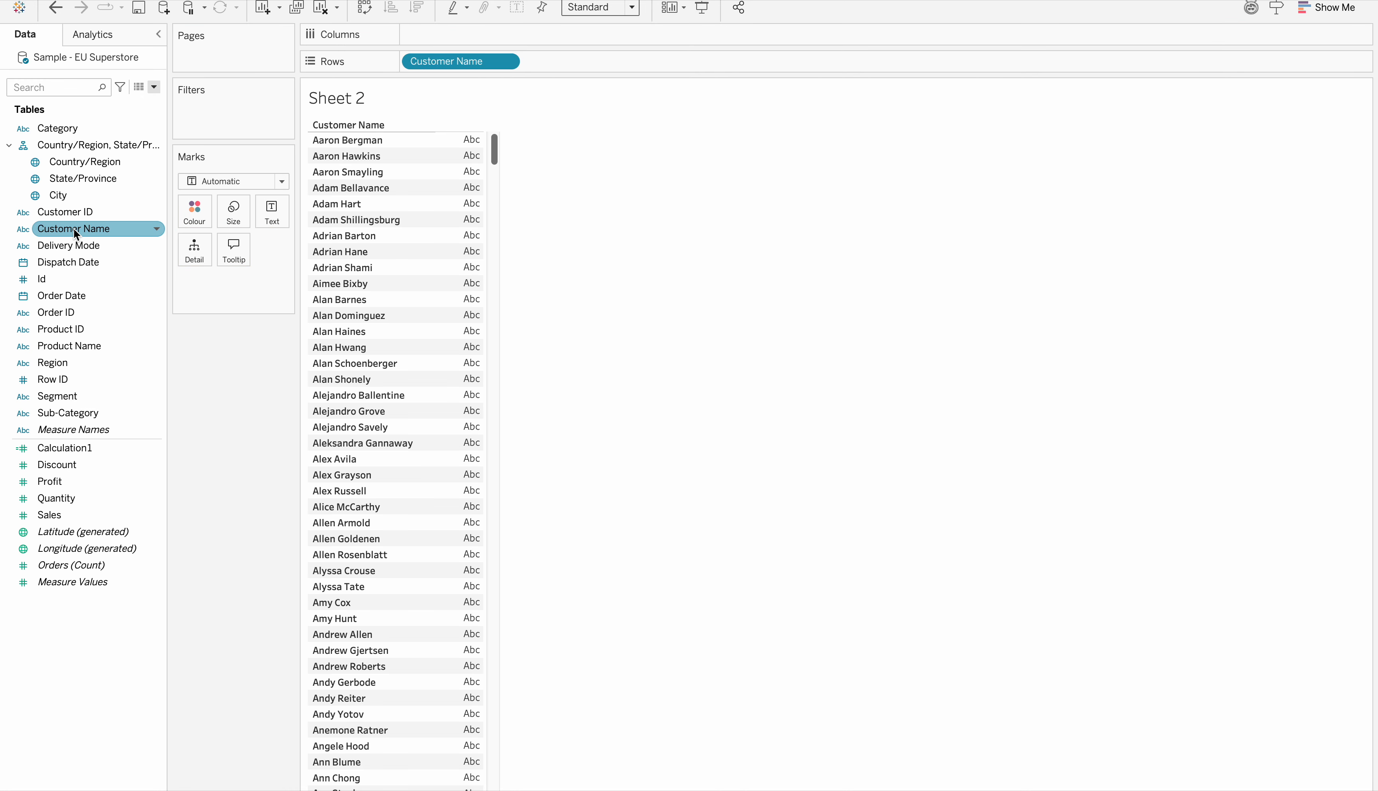
Filter Customer Name to only the first customer in the list
{"action": "left_click", "coordinate": [96, 210]}
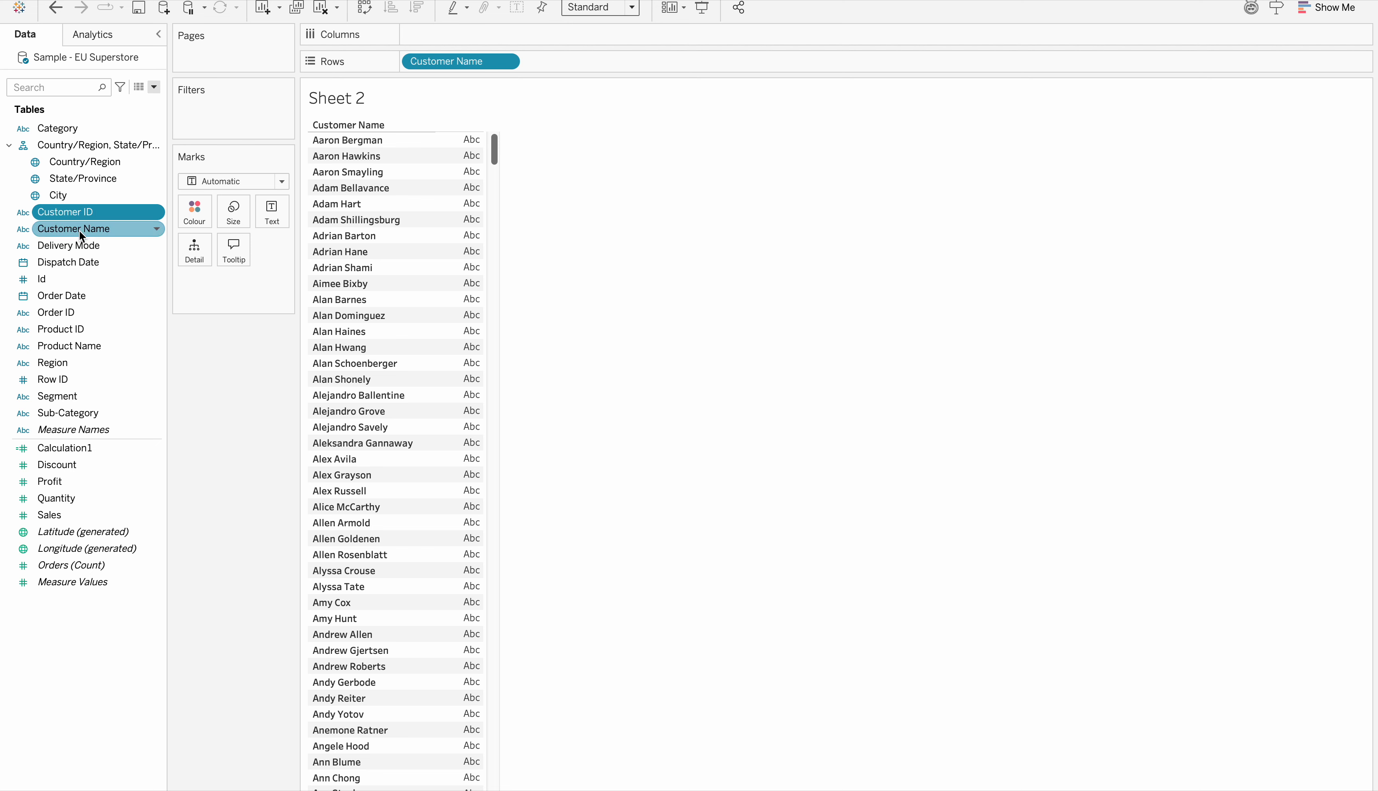
{"action": "left_click_drag", "start_coordinate": [80, 235], "coordinate": [215, 117]}
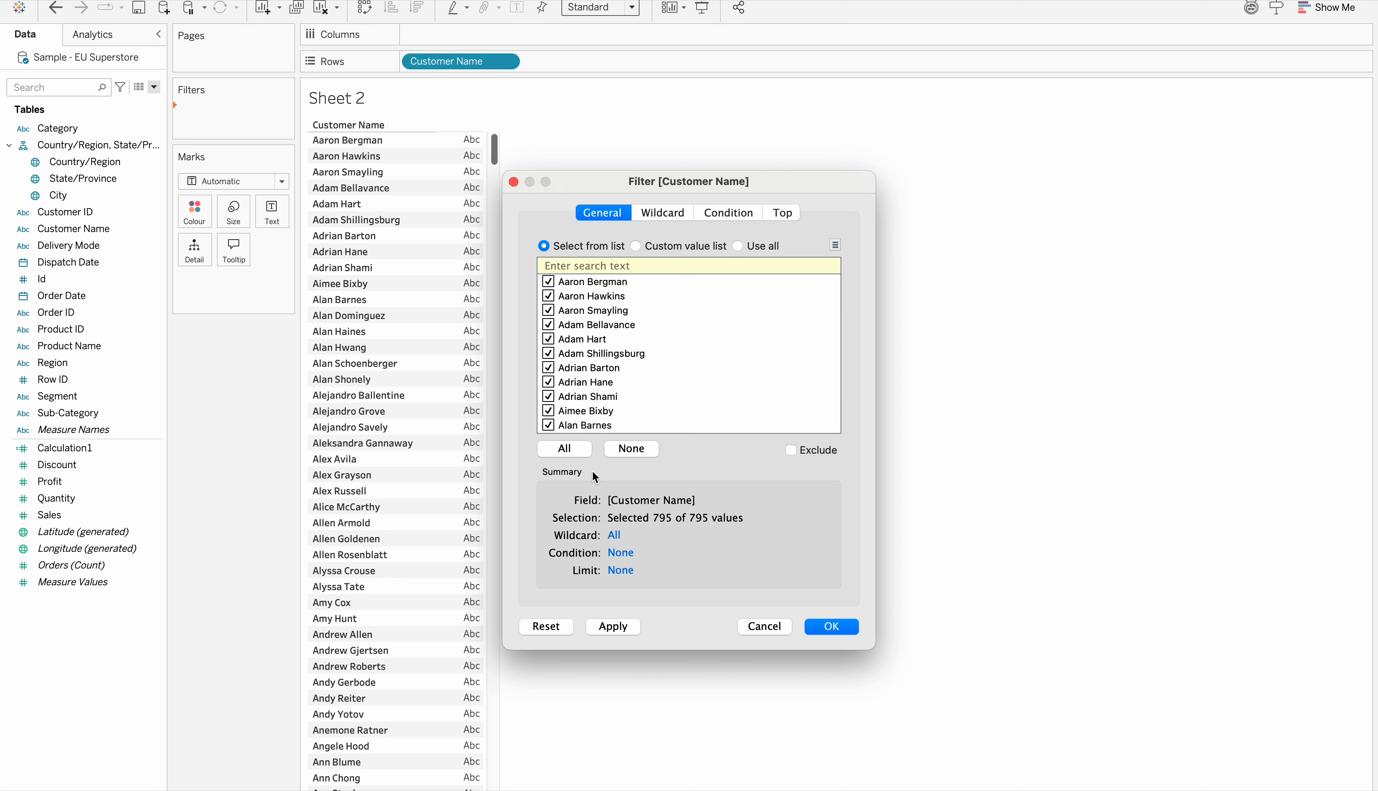
{"action": "left_click", "coordinate": [633, 450]}
{"action": "left_click", "coordinate": [548, 282]}
{"action": "left_click", "coordinate": [624, 626]}
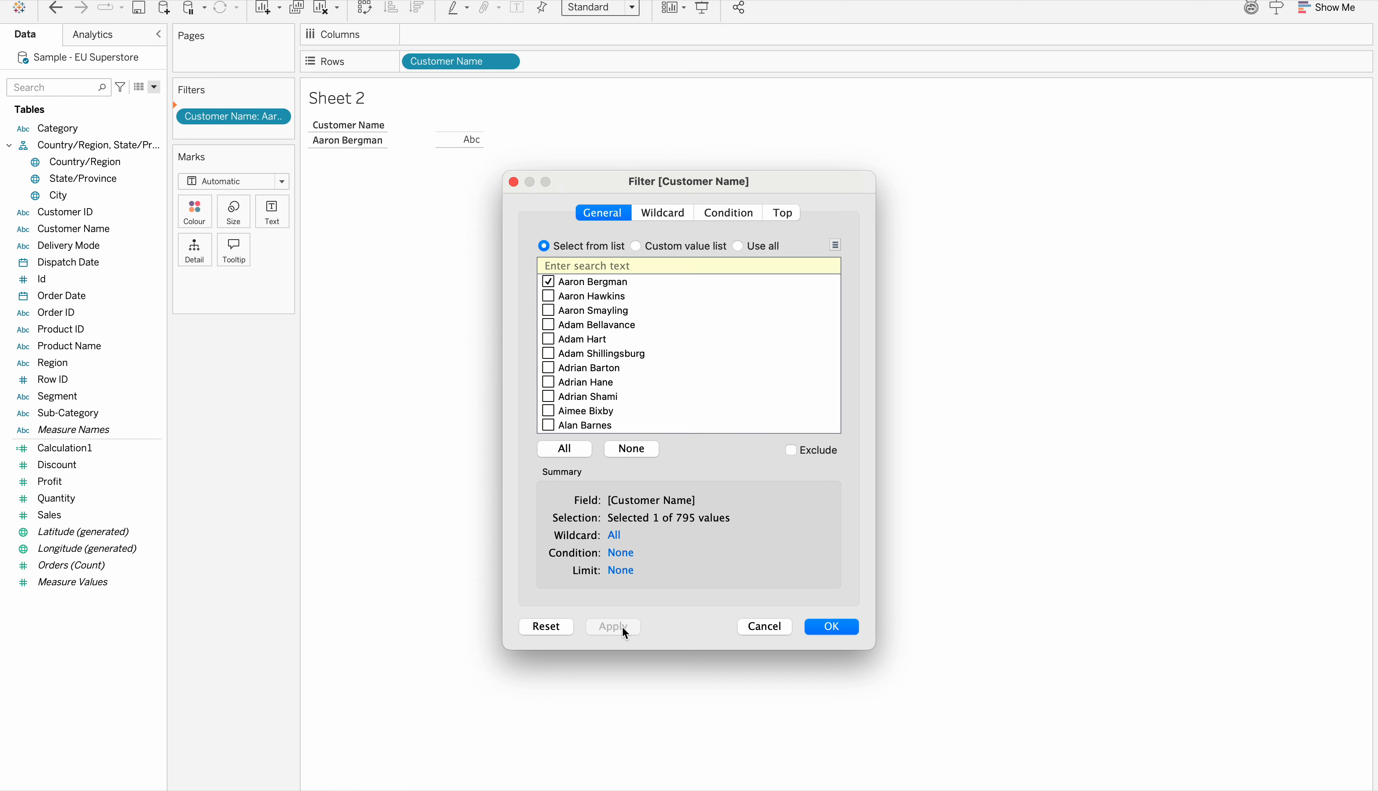
{"action": "left_click", "coordinate": [832, 627]}
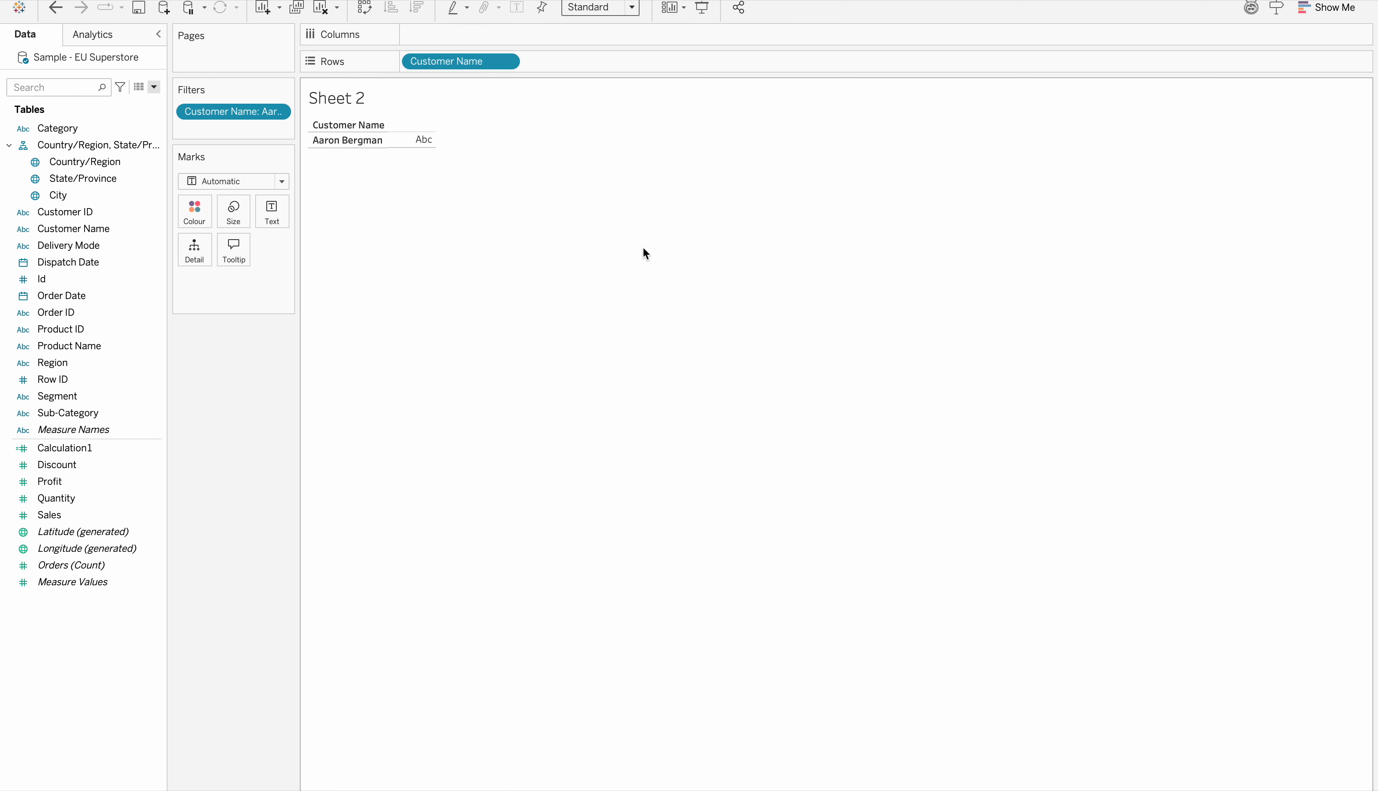
{"action": "left_click", "coordinate": [1338, 9]}
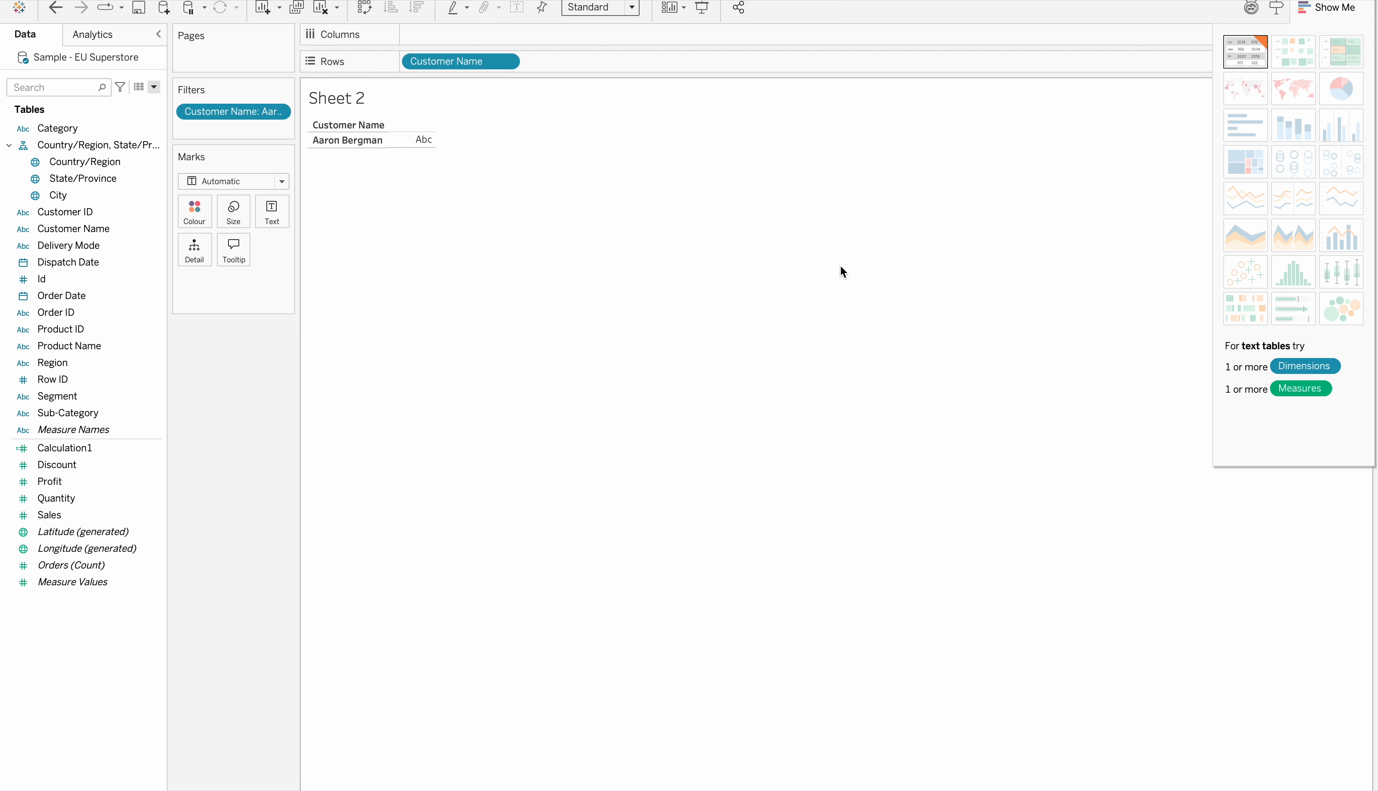
{"action": "left_click", "coordinate": [1329, 8]}
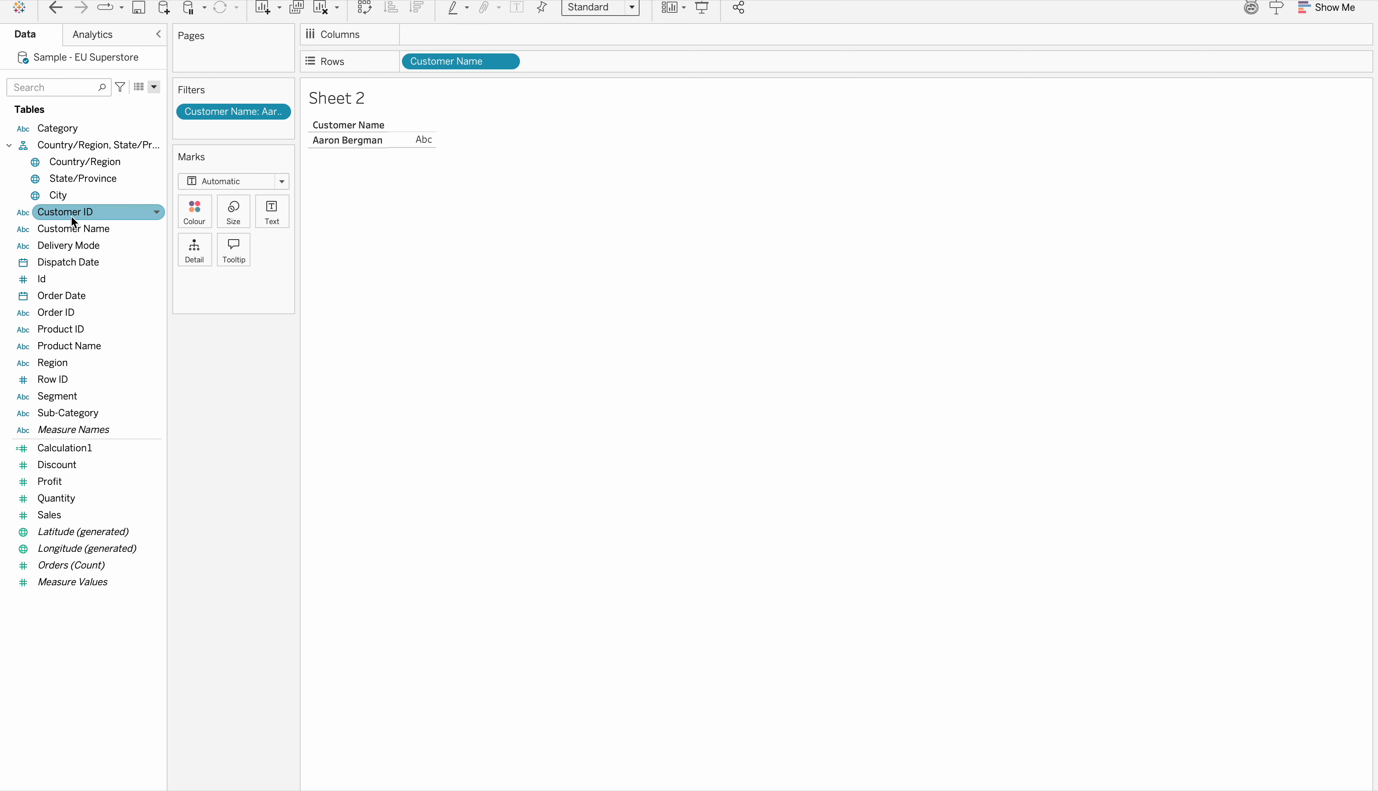
Add Customer ID, Discount and Quantity to the rows after Customer Name, with both measures set to discrete
{"action": "left_click_drag", "start_coordinate": [70, 215], "coordinate": [577, 66]}
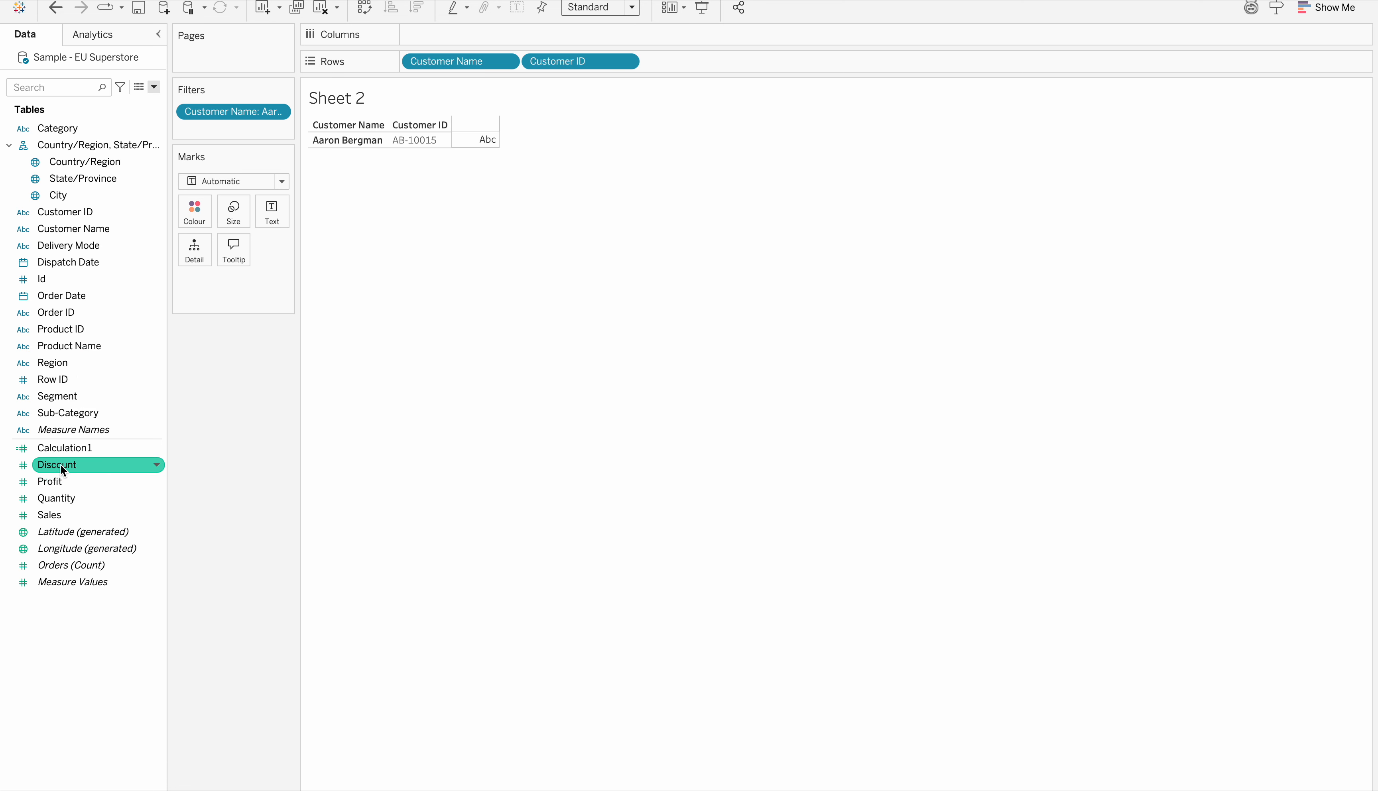
{"action": "left_click_drag", "start_coordinate": [60, 465], "coordinate": [710, 58]}
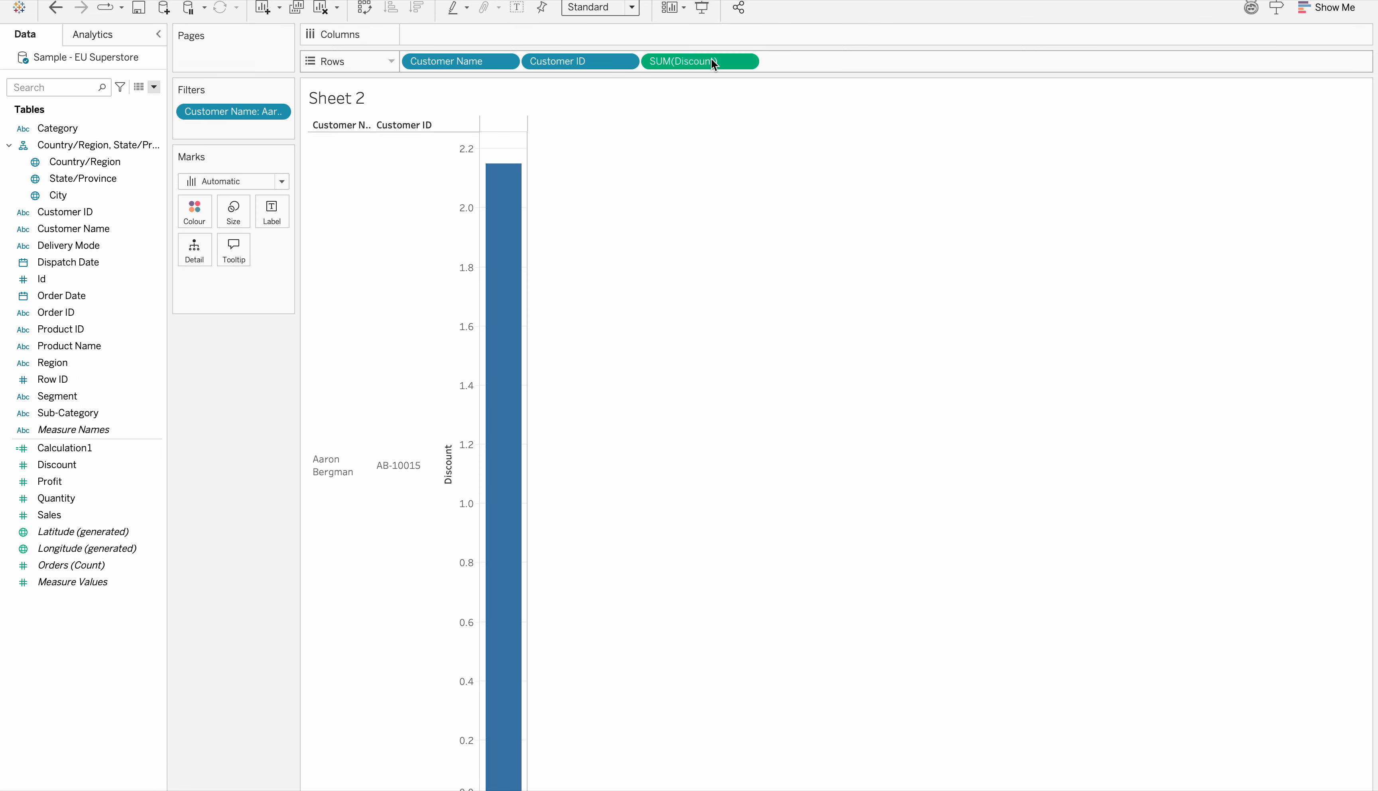
{"action": "left_click", "coordinate": [744, 61]}
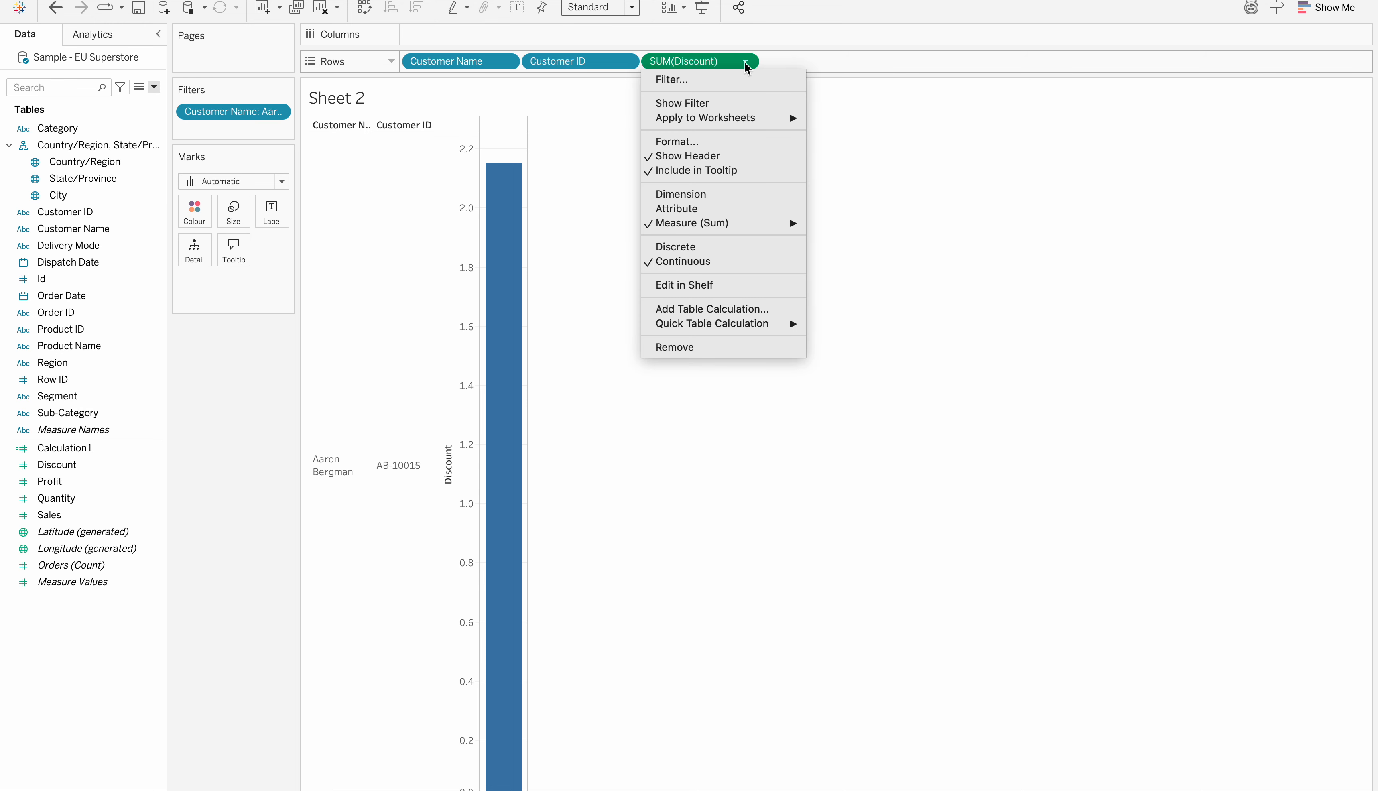
{"action": "left_click", "coordinate": [679, 246]}
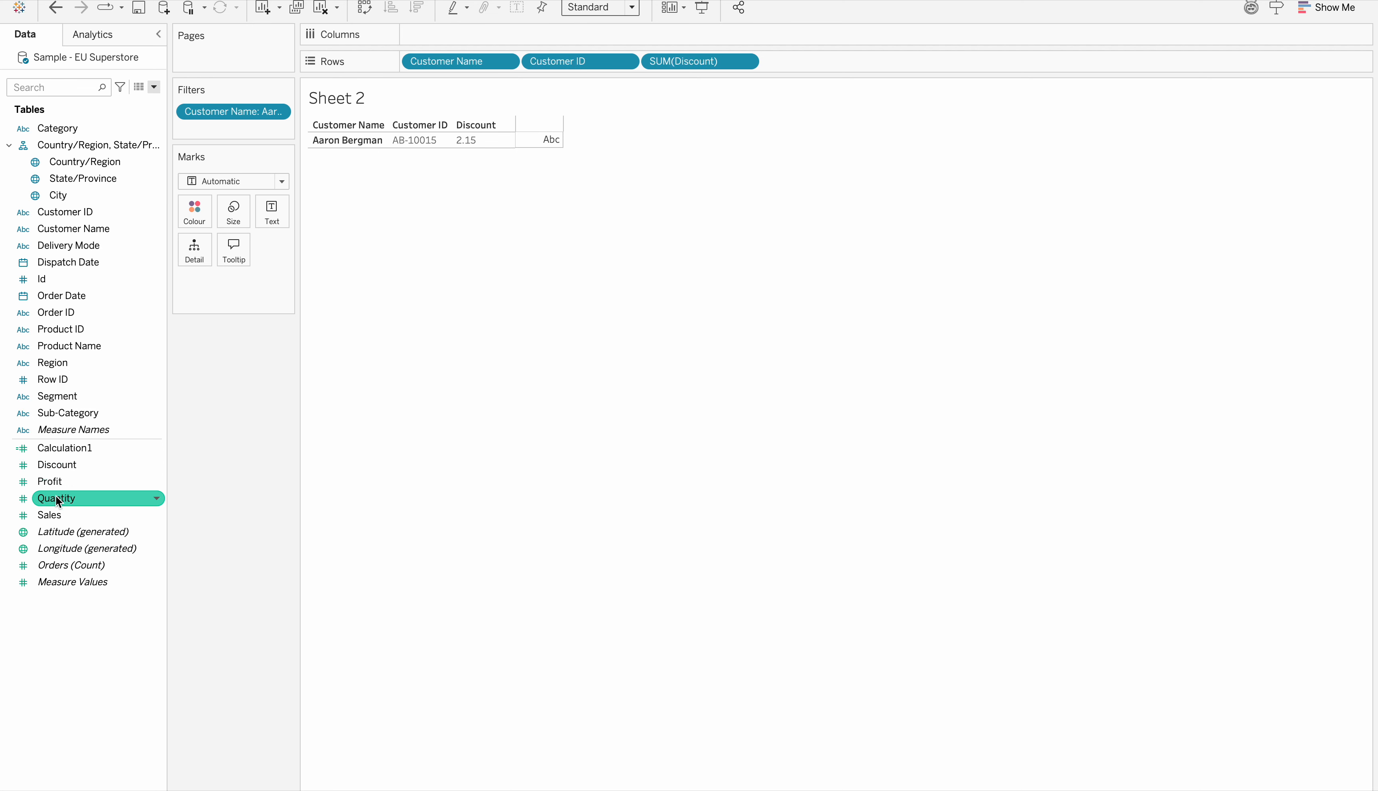
{"action": "left_click_drag", "start_coordinate": [120, 466], "coordinate": [778, 63]}
{"action": "left_click", "coordinate": [865, 62]}
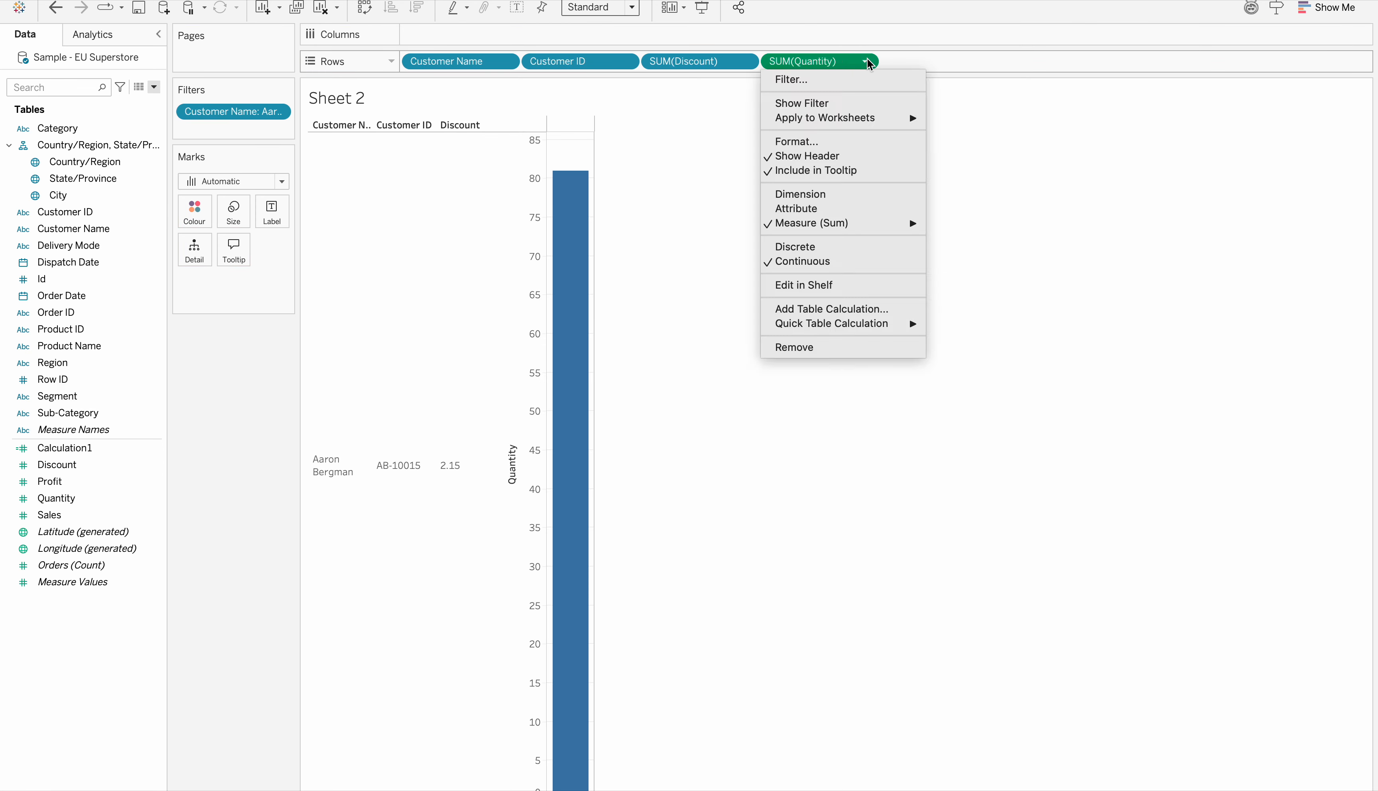
{"action": "left_click", "coordinate": [800, 247]}
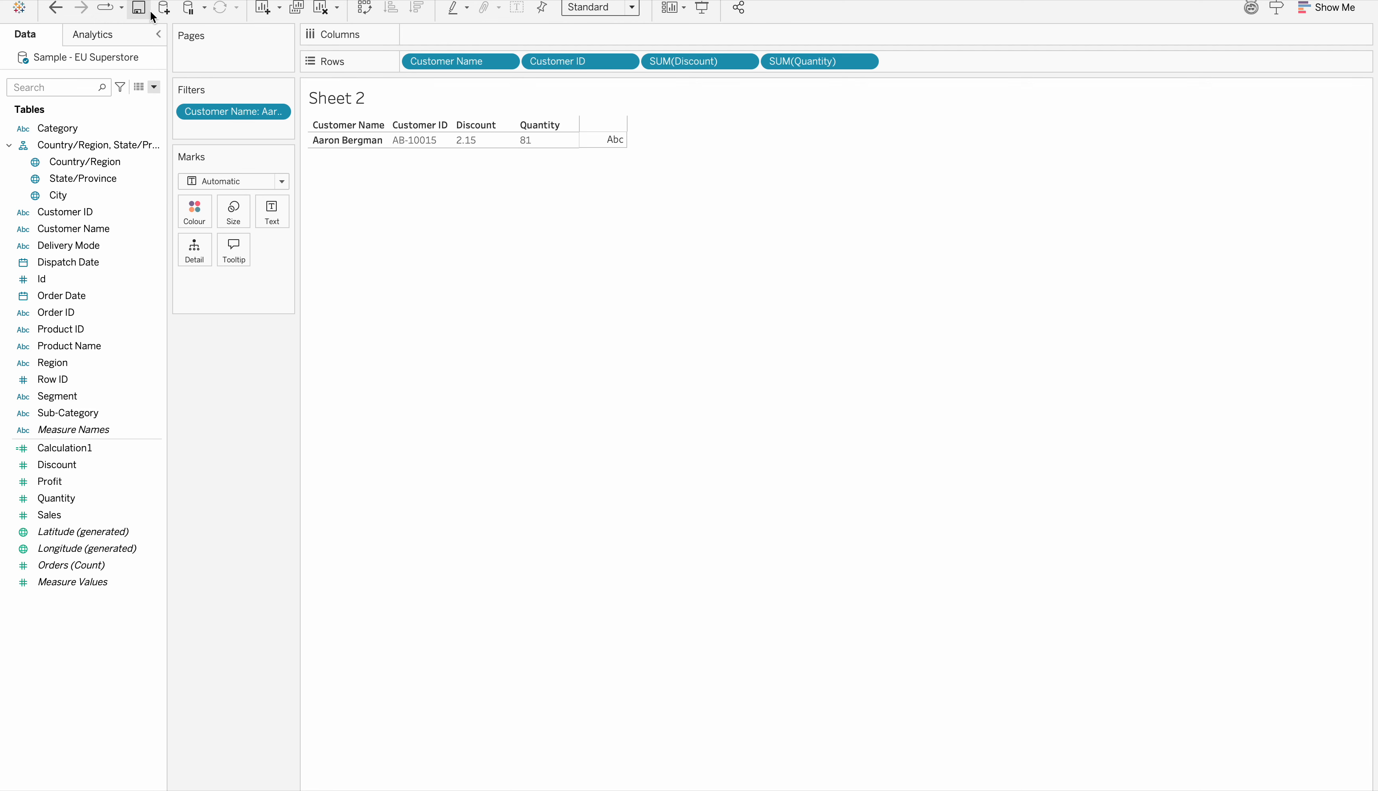
Fit the sheet to Entire View and try swapping rows and columns, returning to the original orientation
{"action": "left_click", "coordinate": [632, 7]}
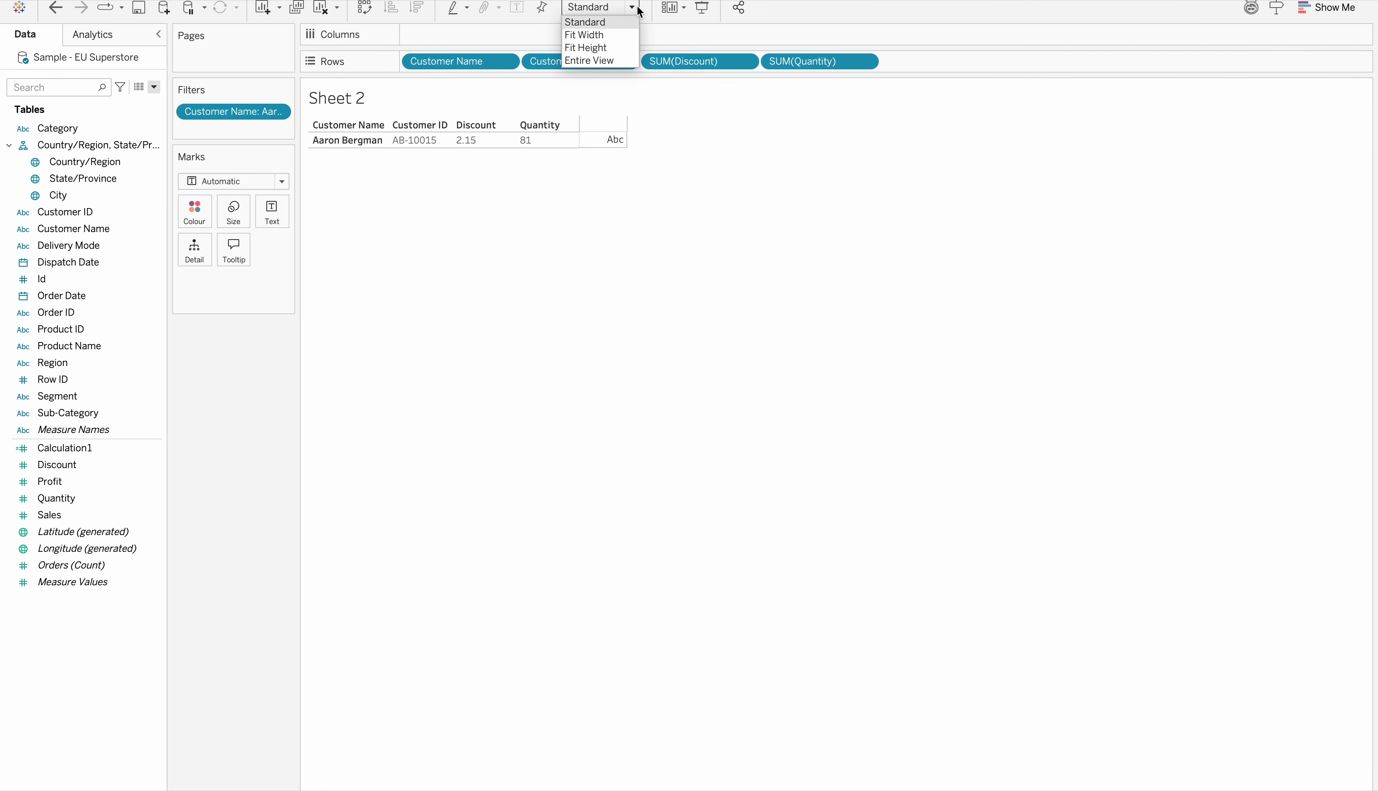
{"action": "left_click", "coordinate": [599, 61]}
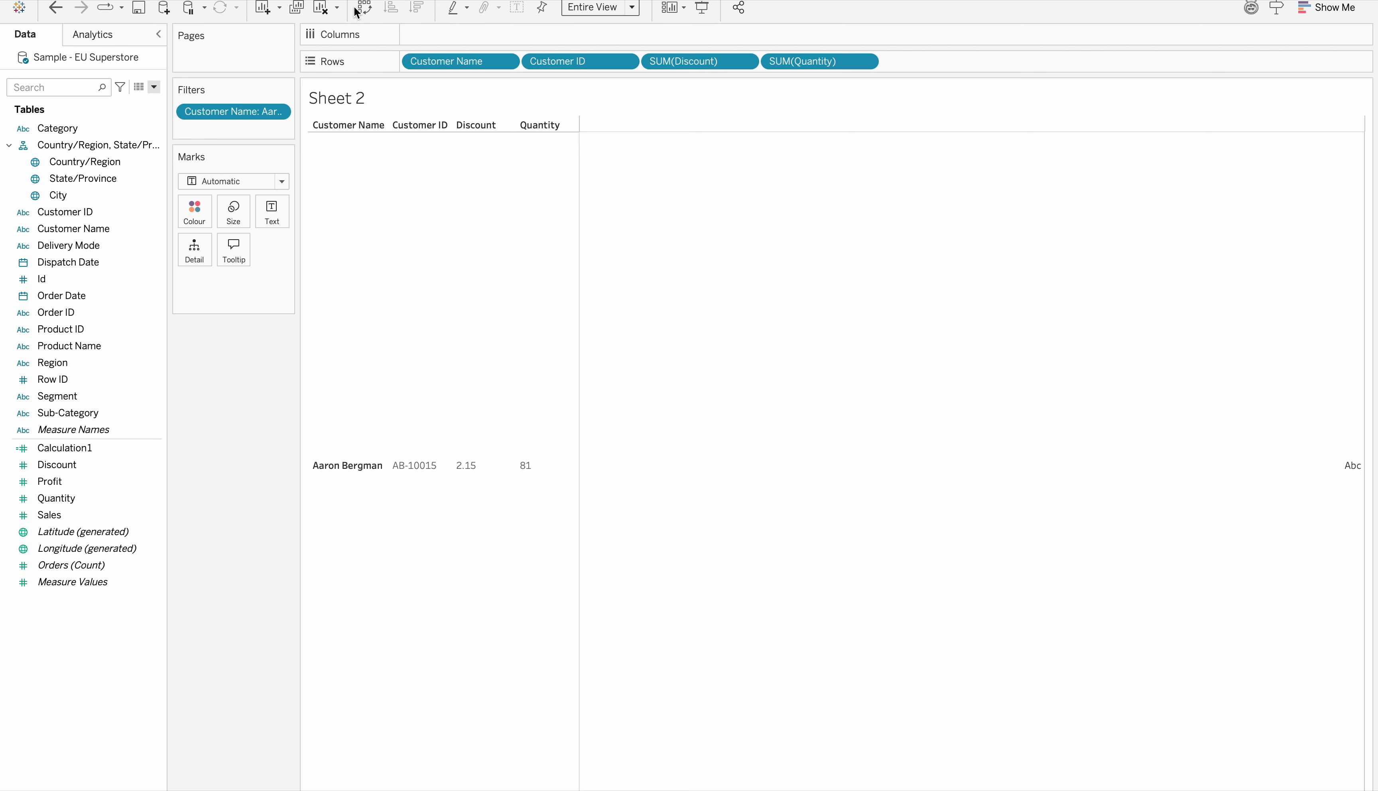
{"action": "left_click", "coordinate": [366, 8]}
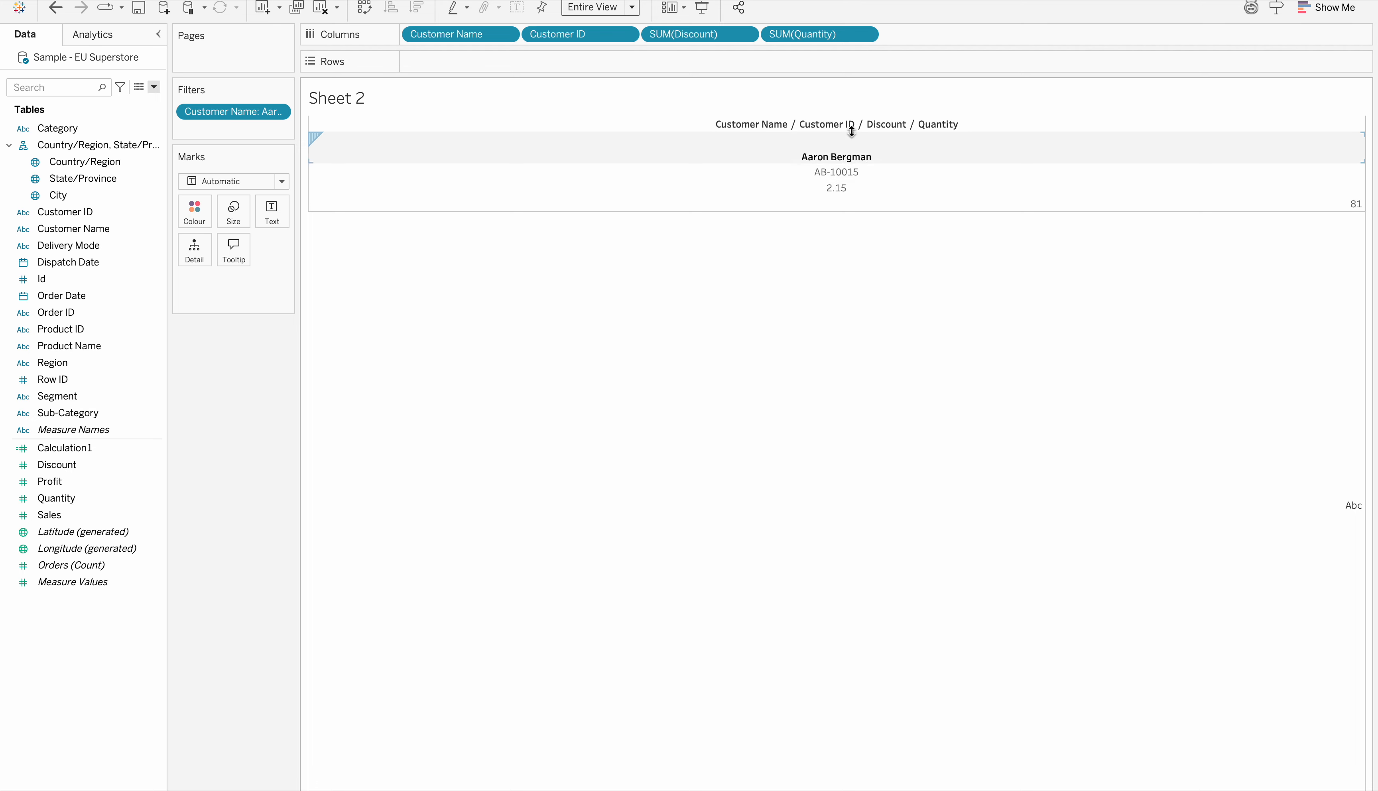
{"action": "left_click", "coordinate": [364, 8]}
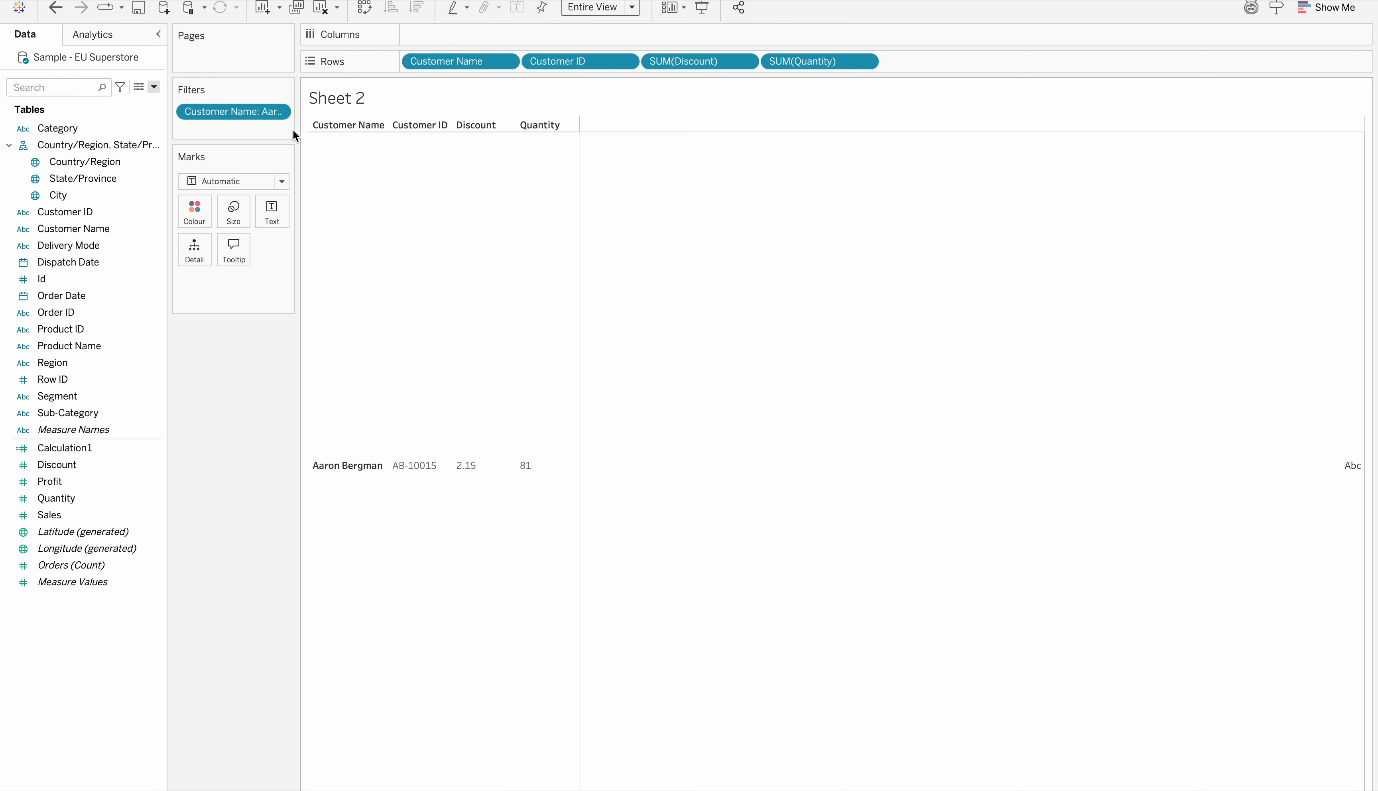
Include the second listed customer in the Customer Name filter
{"action": "left_click", "coordinate": [279, 115]}
{"action": "left_click", "coordinate": [226, 128]}
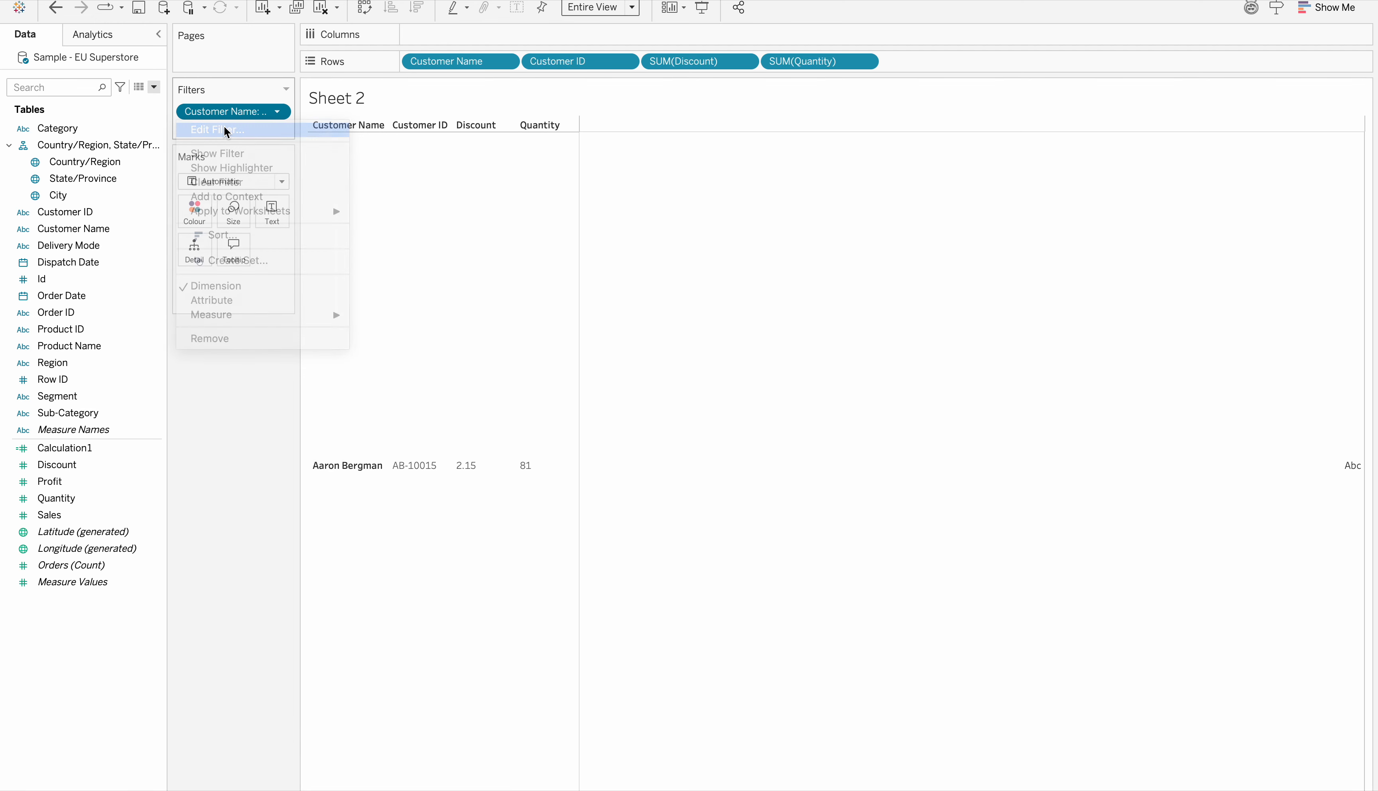
{"action": "left_click", "coordinate": [548, 296]}
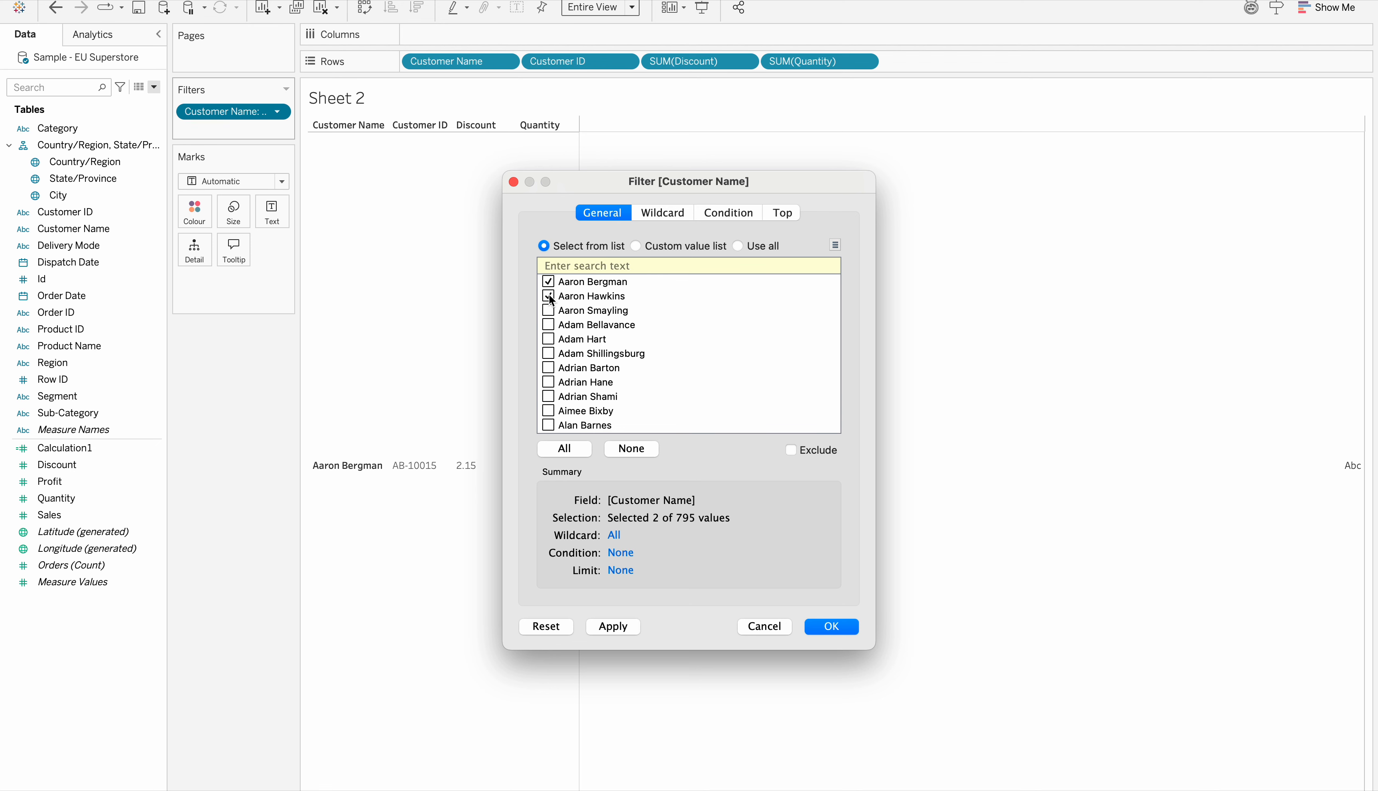
{"action": "left_click", "coordinate": [617, 626]}
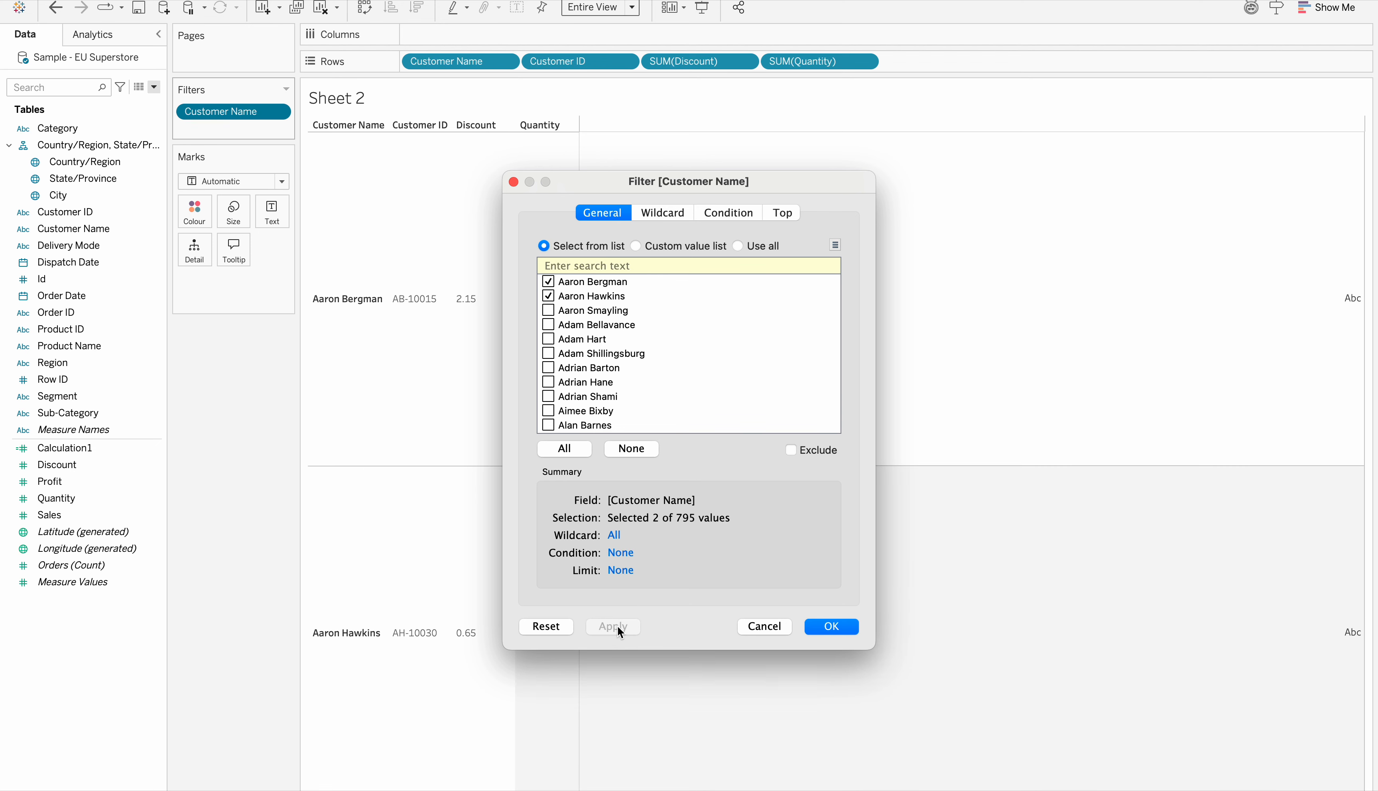
{"action": "left_click", "coordinate": [832, 627]}
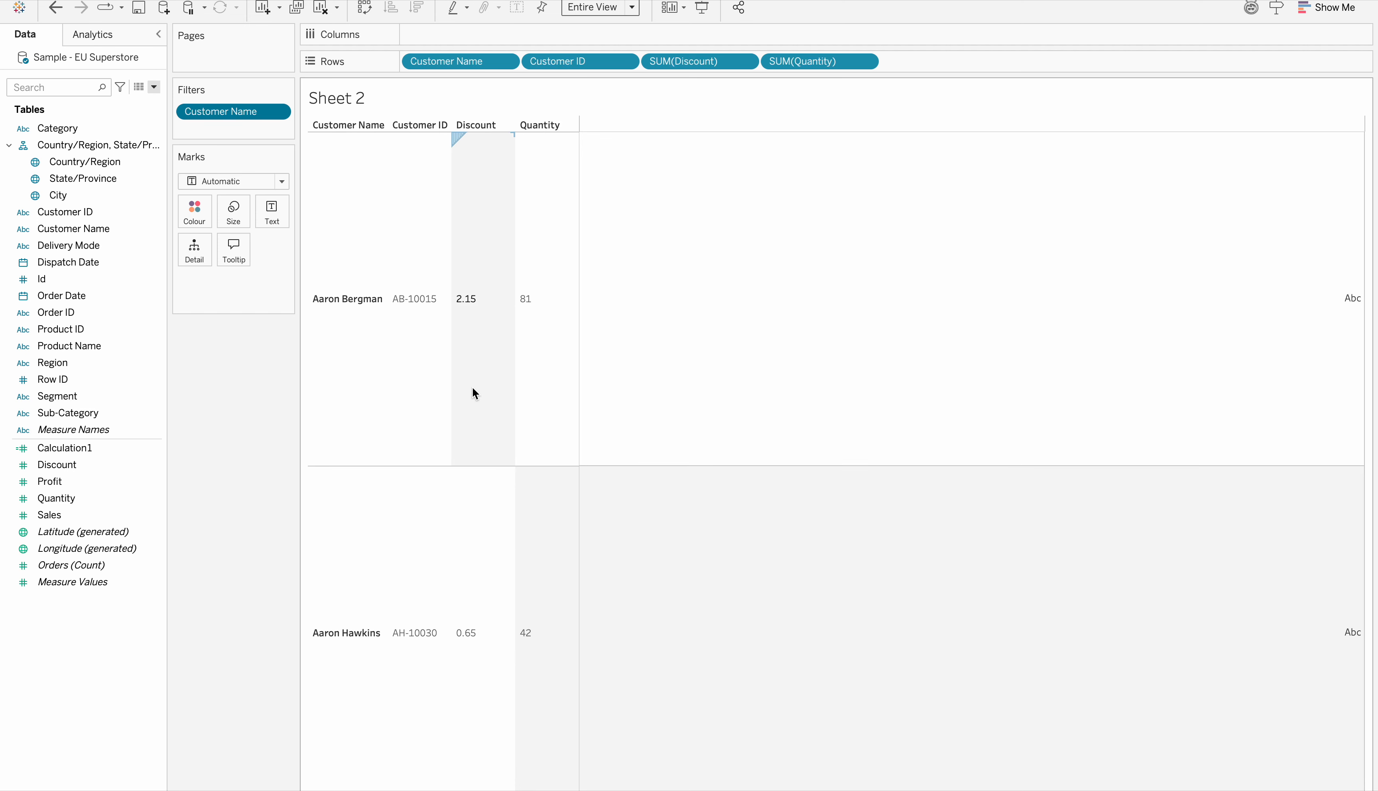
Undo the last filter change and swap all fields from rows to columns
{"action": "left_click", "coordinate": [56, 8]}
{"action": "left_click", "coordinate": [363, 12]}
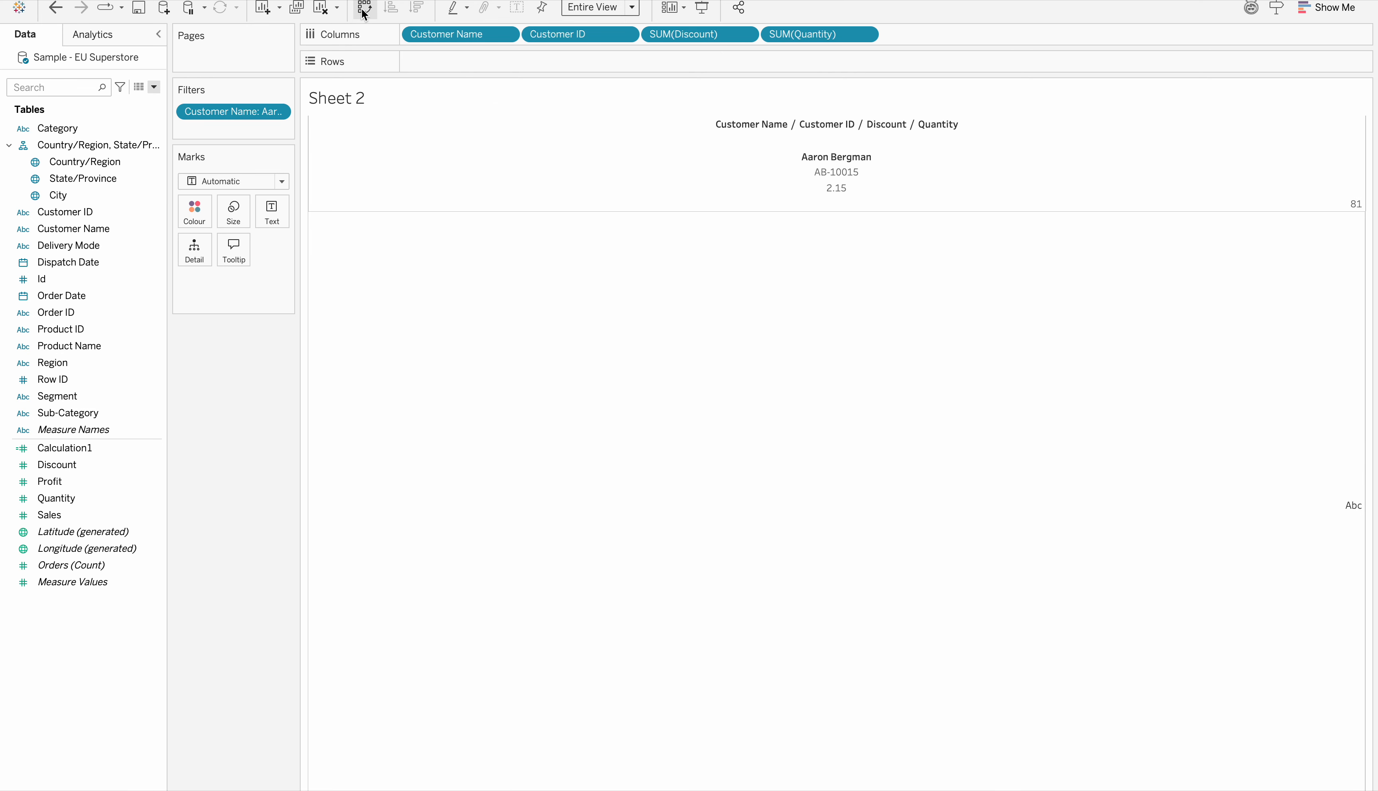
Extend the Customer Name filter to the first three listed customers and compare their columns
{"action": "left_click", "coordinate": [278, 112]}
{"action": "left_click", "coordinate": [238, 131]}
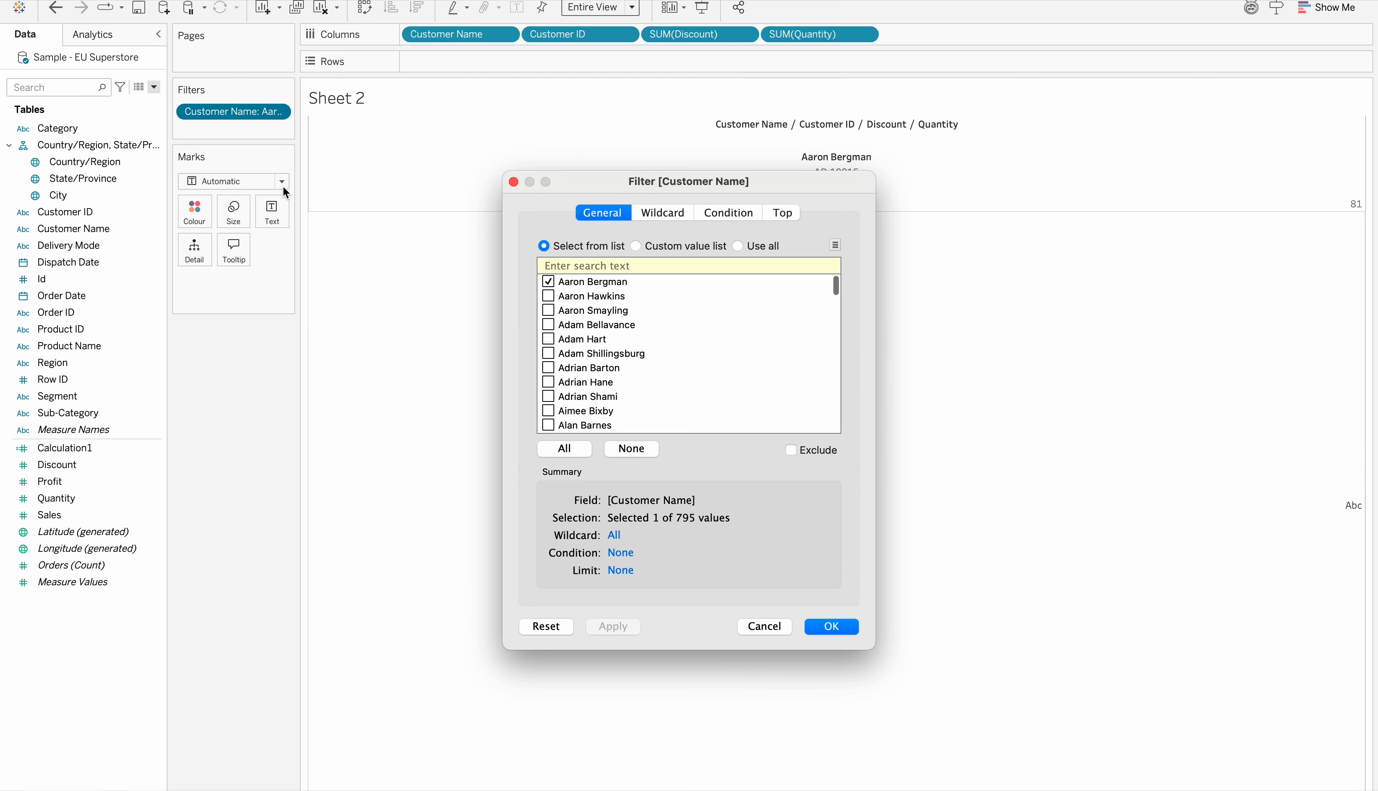
{"action": "left_click", "coordinate": [548, 296]}
{"action": "left_click", "coordinate": [548, 310]}
{"action": "left_click", "coordinate": [612, 625]}
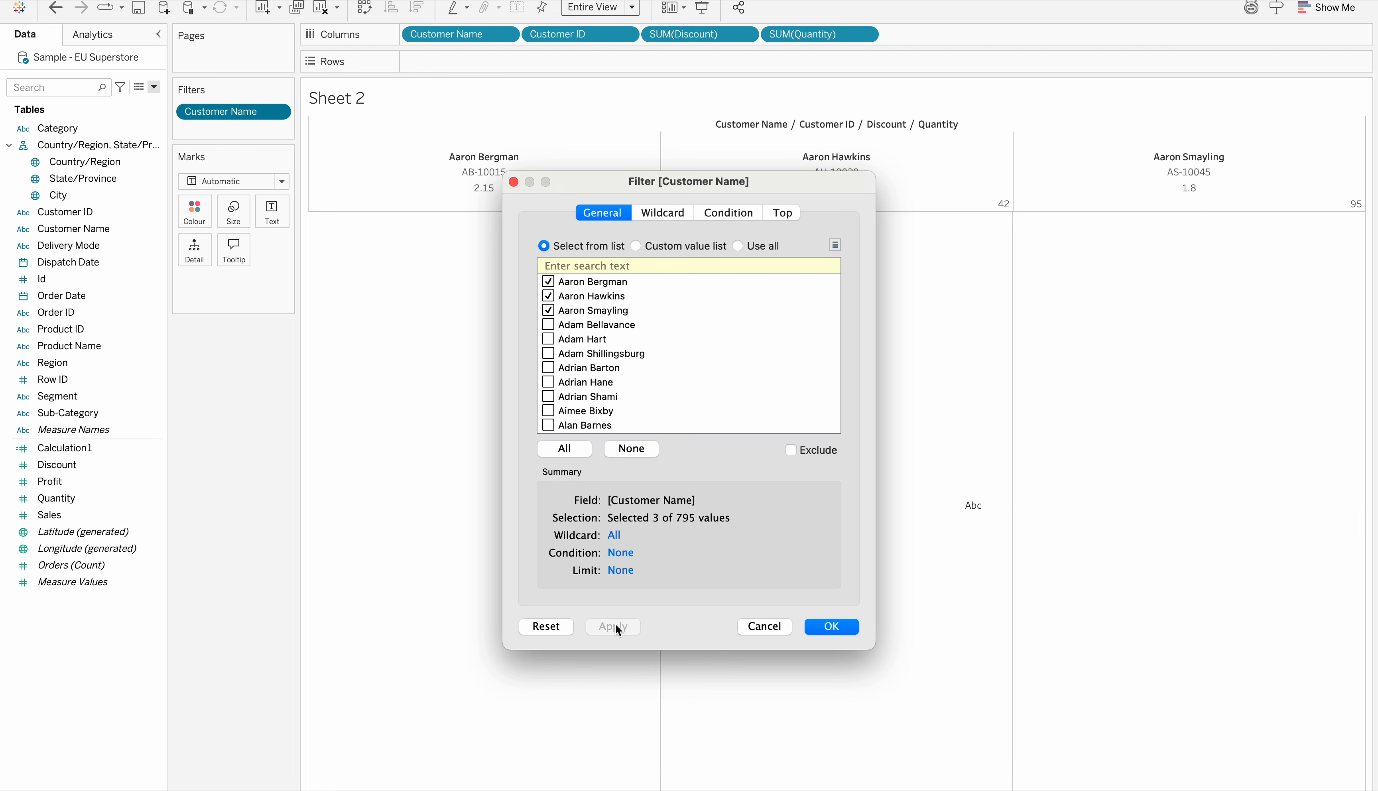
{"action": "left_click", "coordinate": [843, 626]}
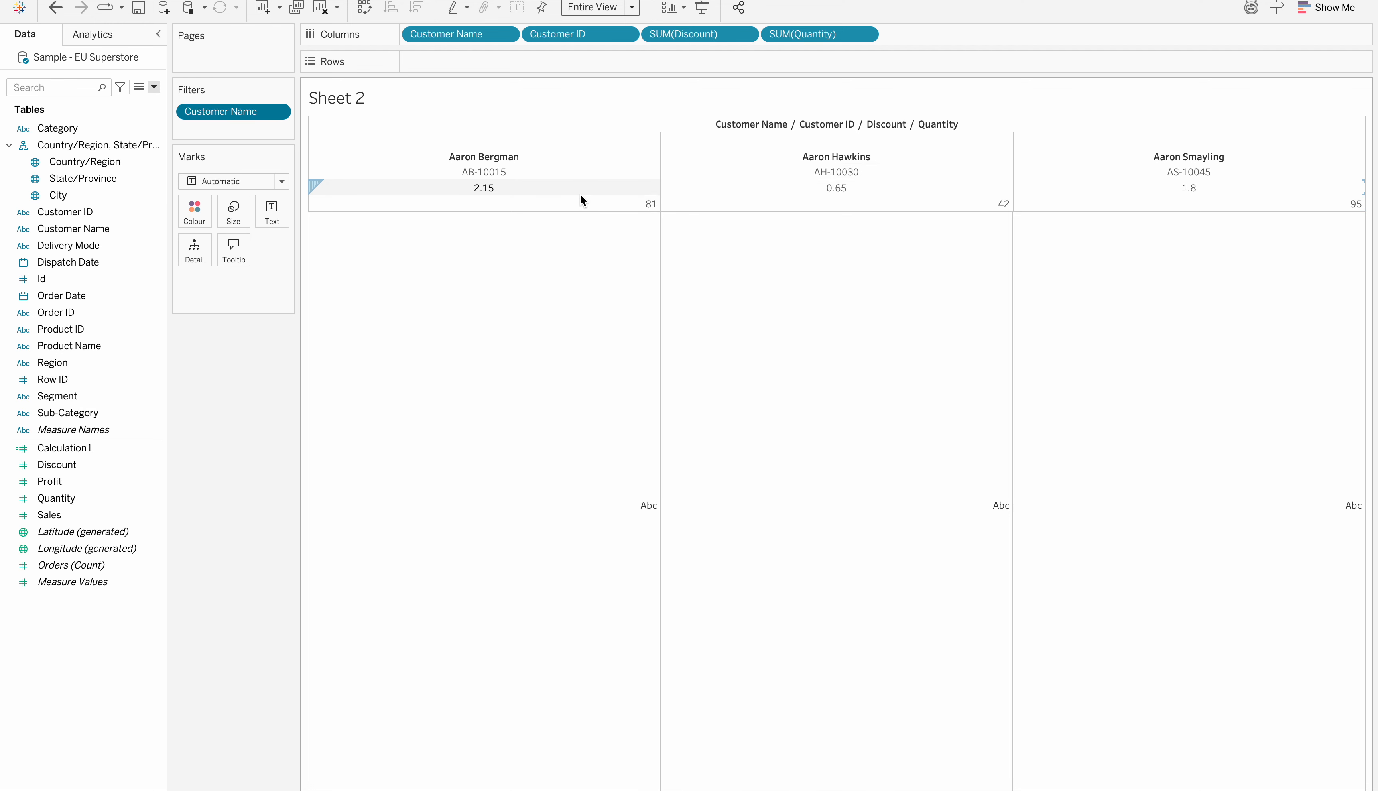
{"action": "mouse_move", "coordinate": [1265, 246]}
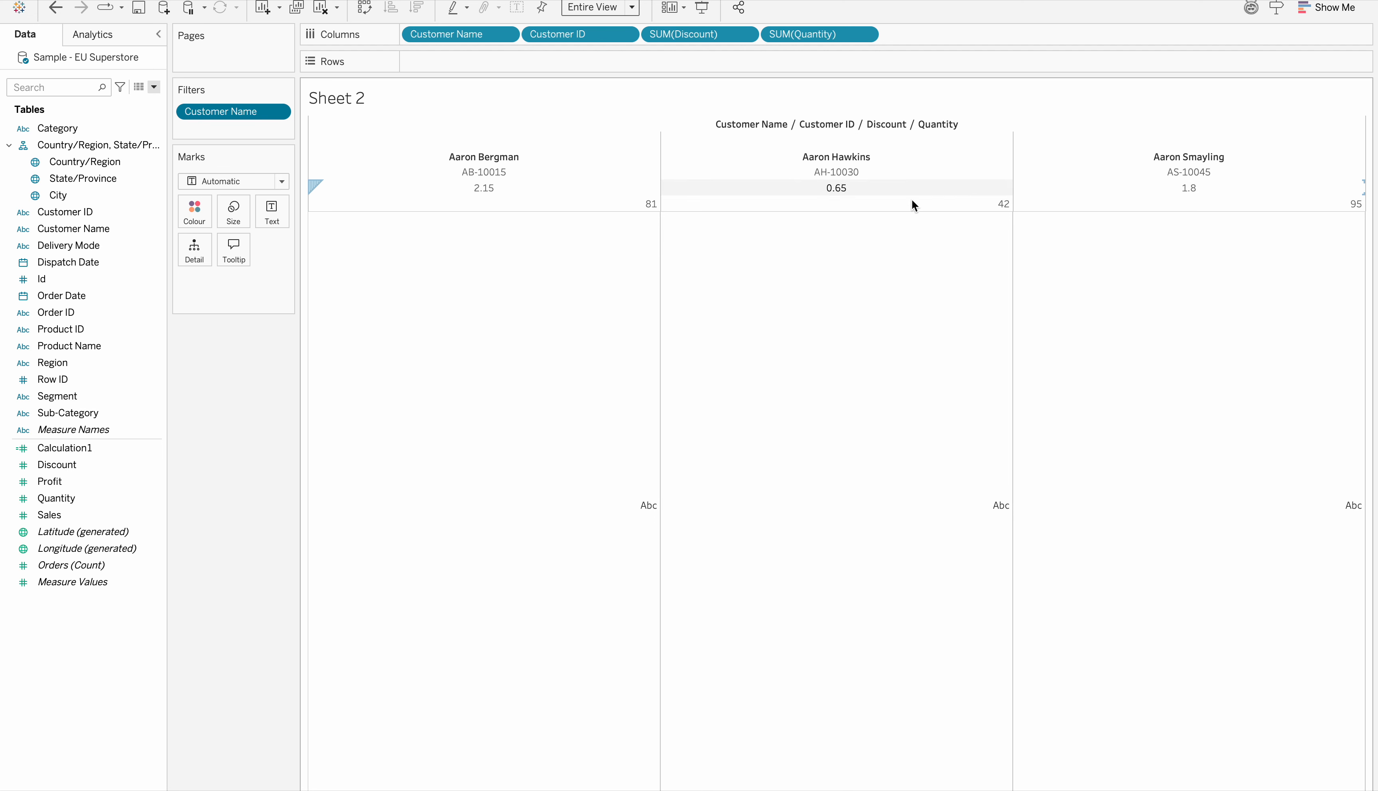
{"action": "mouse_move", "coordinate": [866, 244]}
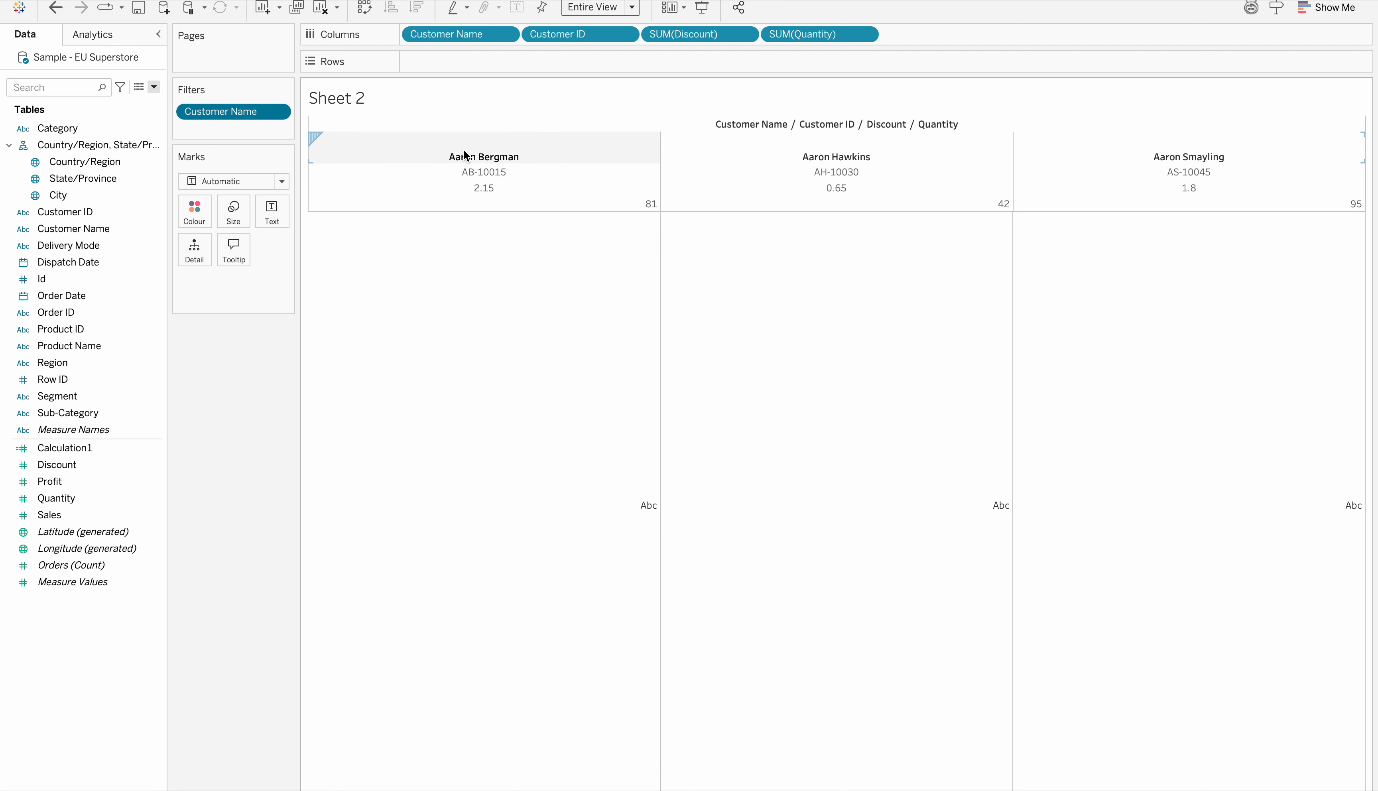
Remove the second and third customers from the Customer Name filter, keeping only the first
{"action": "left_click", "coordinate": [277, 112]}
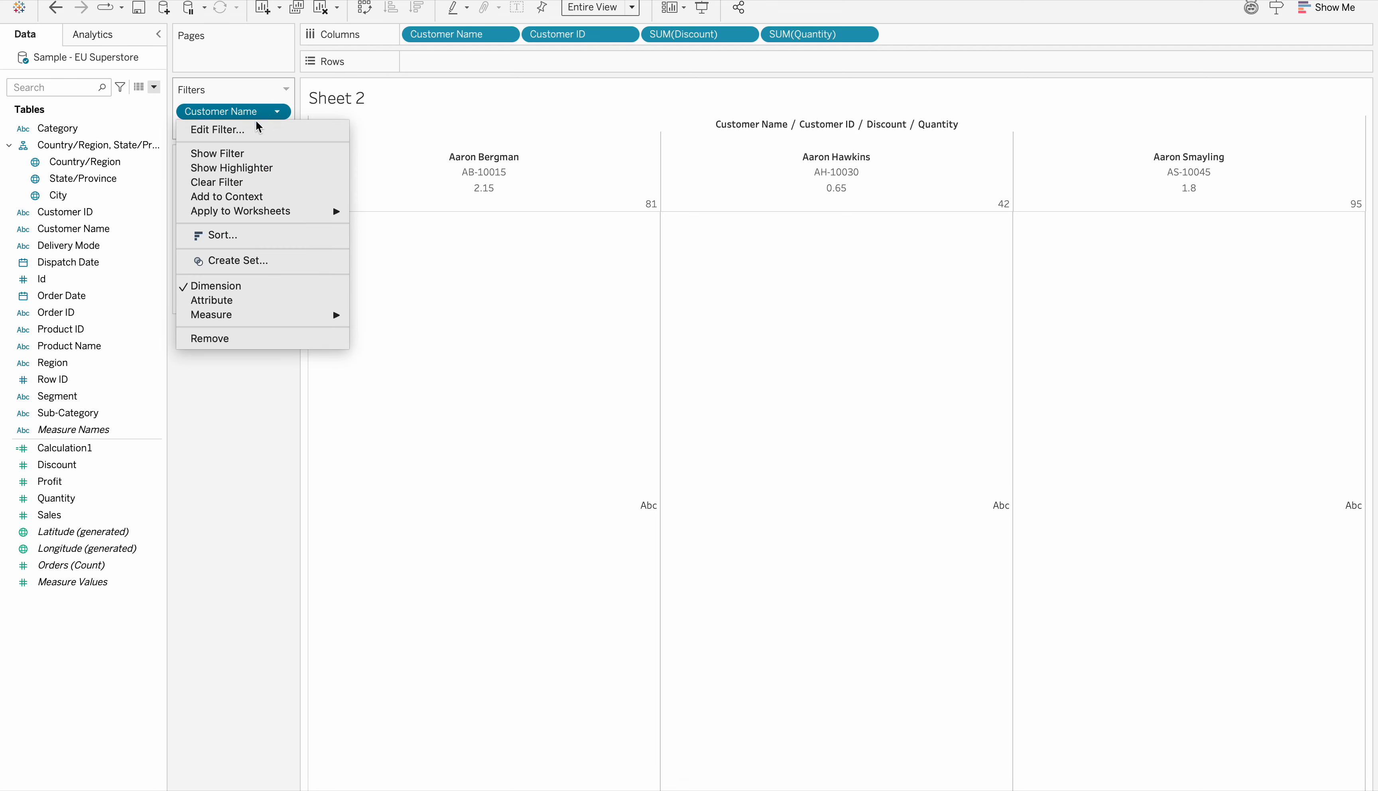
{"action": "left_click", "coordinate": [225, 129]}
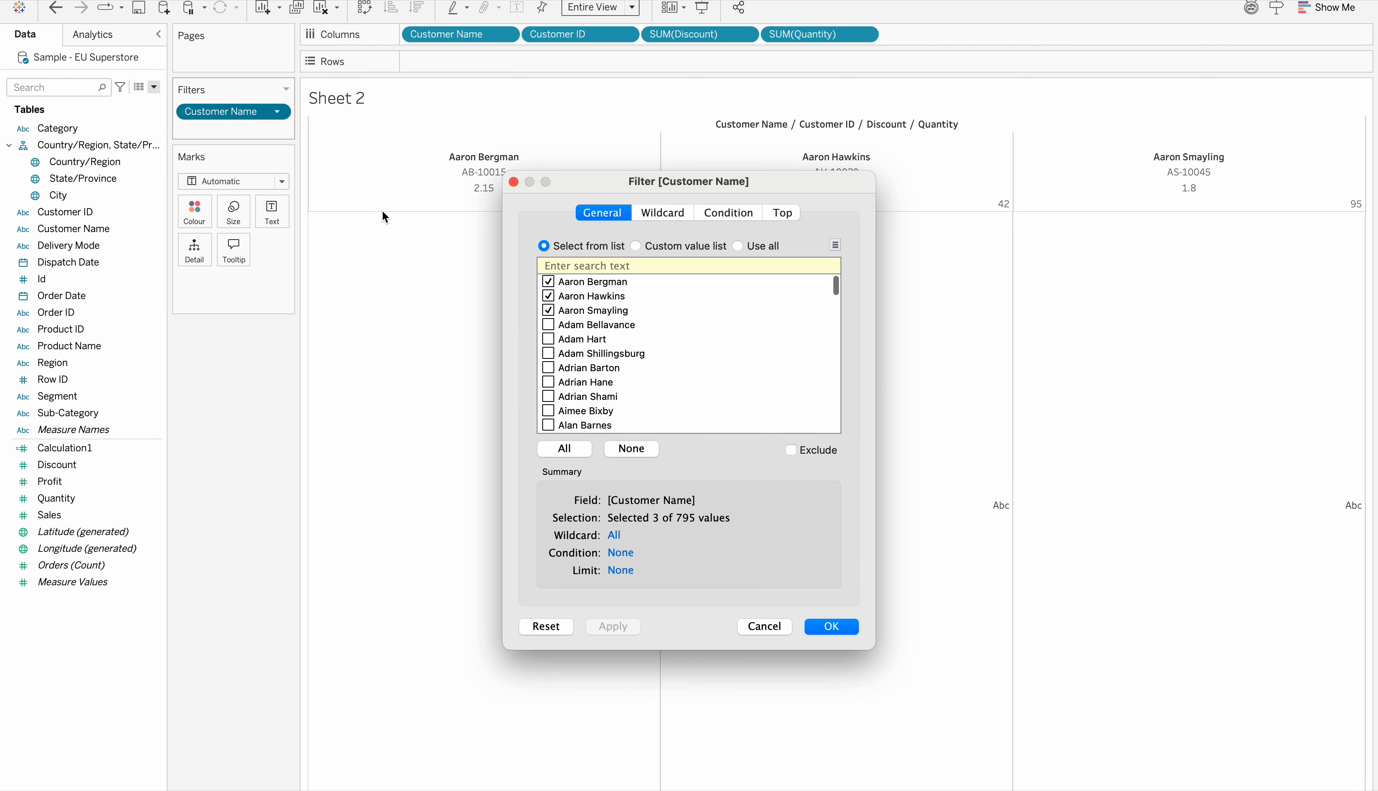
{"action": "left_click", "coordinate": [549, 310]}
{"action": "left_click", "coordinate": [549, 297]}
{"action": "left_click", "coordinate": [614, 627]}
{"action": "left_click", "coordinate": [832, 627]}
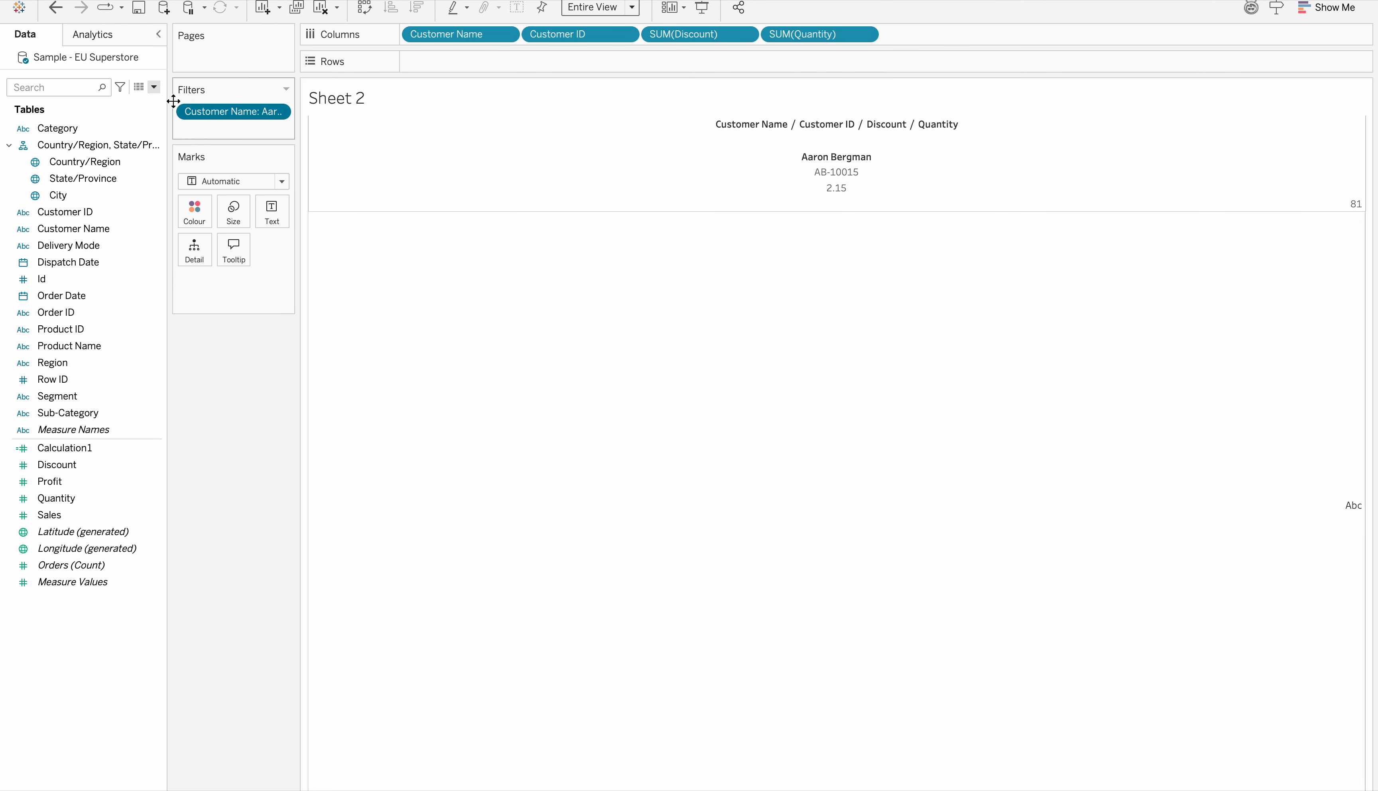
Clear the worksheet and place Customer Name on the rows of the empty view
{"action": "left_click", "coordinate": [320, 8]}
{"action": "left_click", "coordinate": [132, 330]}
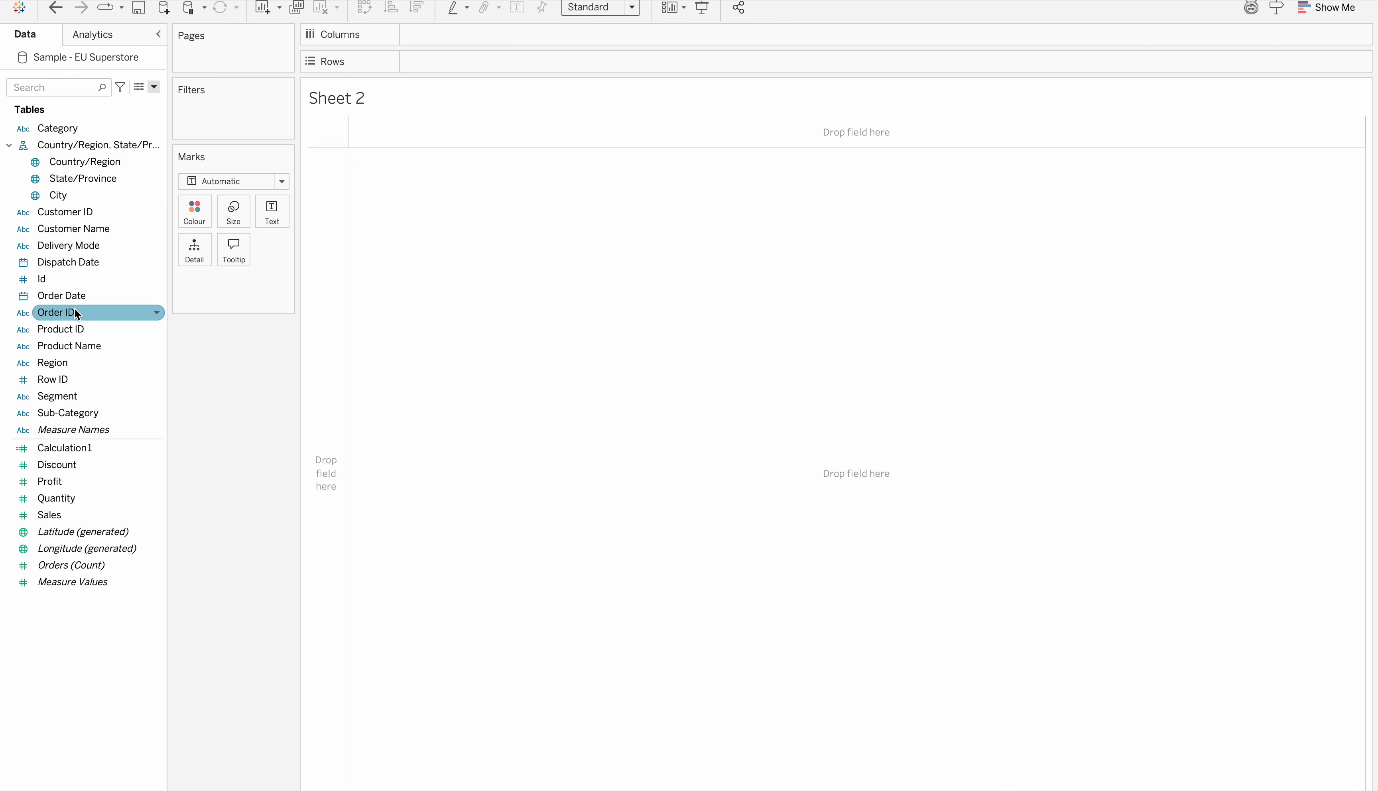
{"action": "left_click_drag", "start_coordinate": [87, 231], "coordinate": [455, 56]}
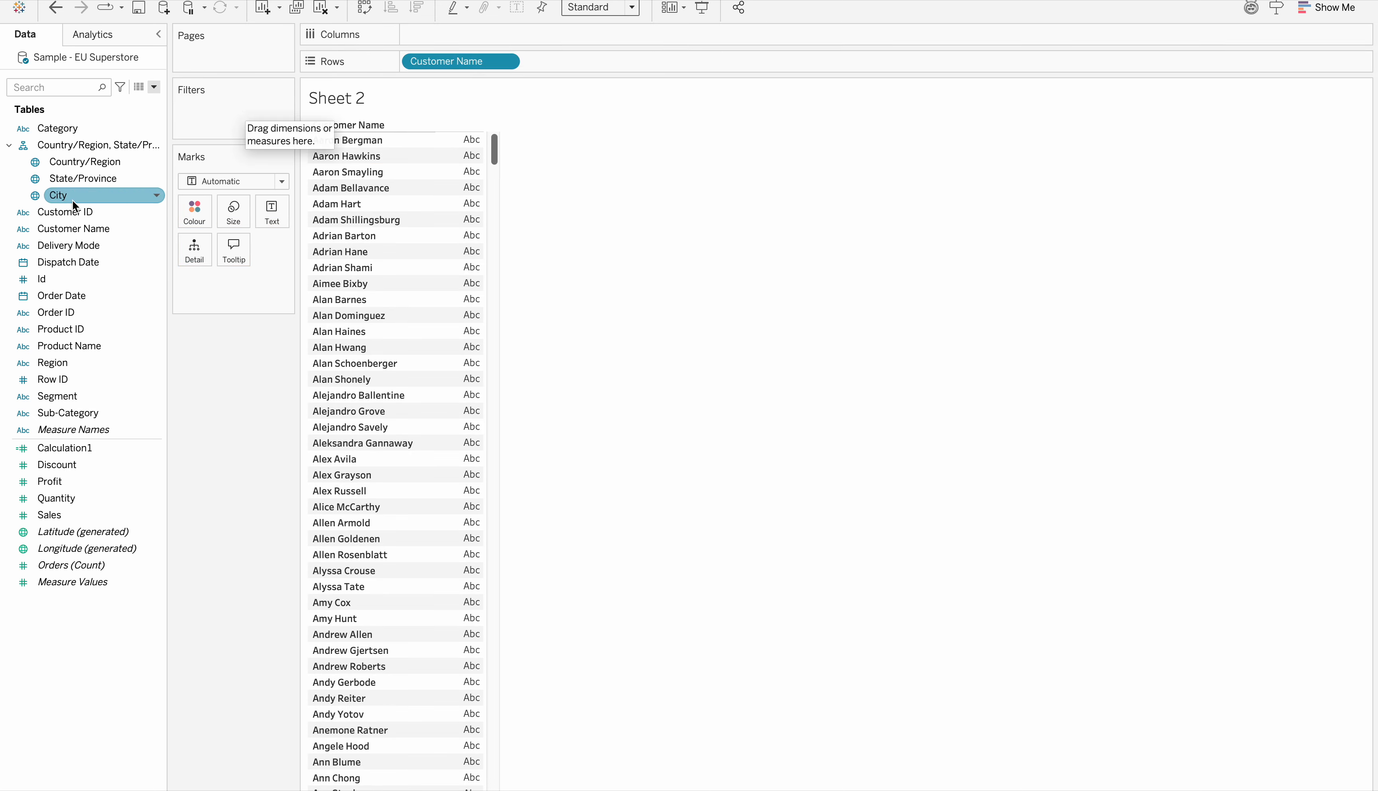
Filter the view by Customer Name so that only the first listed customer is included
{"action": "left_click_drag", "start_coordinate": [71, 231], "coordinate": [221, 113]}
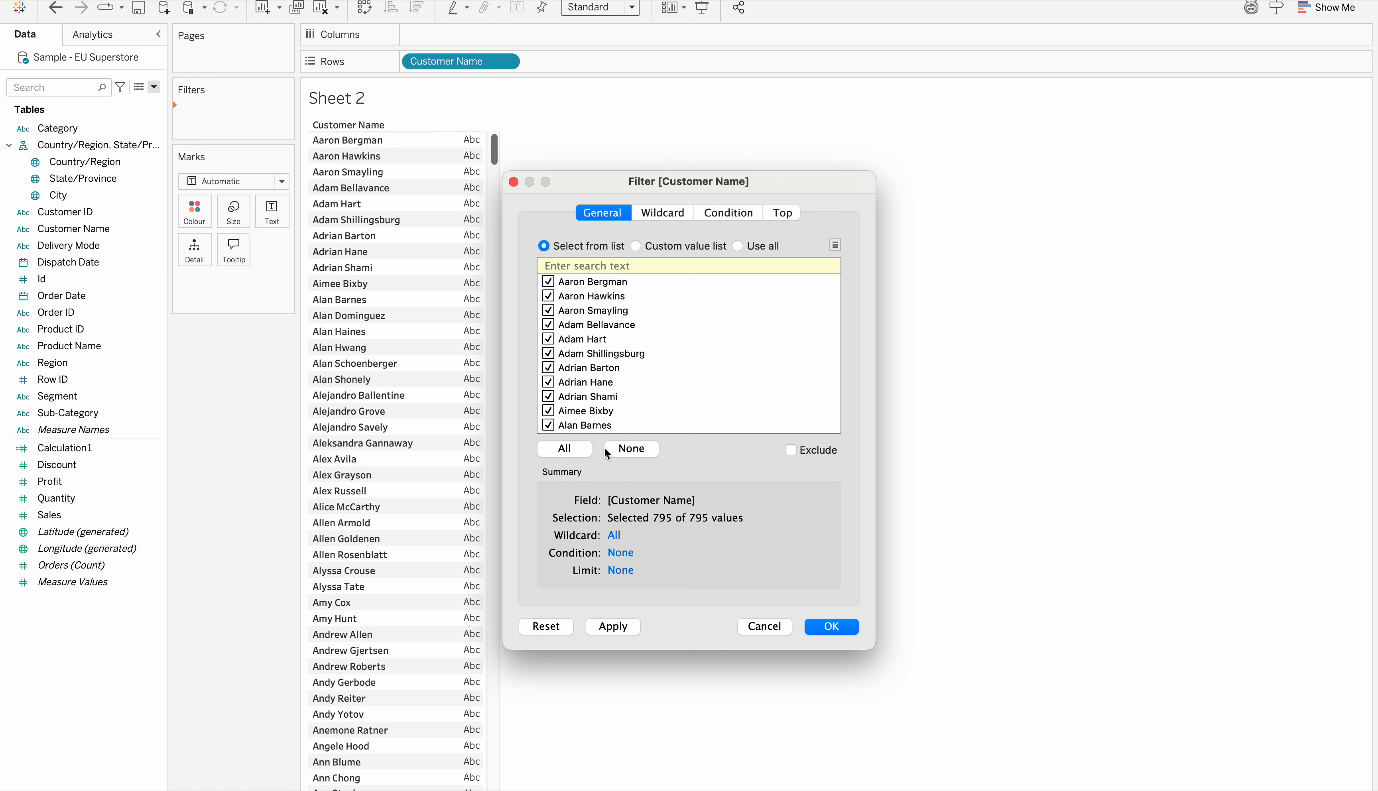
{"action": "left_click", "coordinate": [632, 448]}
{"action": "left_click", "coordinate": [548, 282]}
{"action": "left_click", "coordinate": [614, 629]}
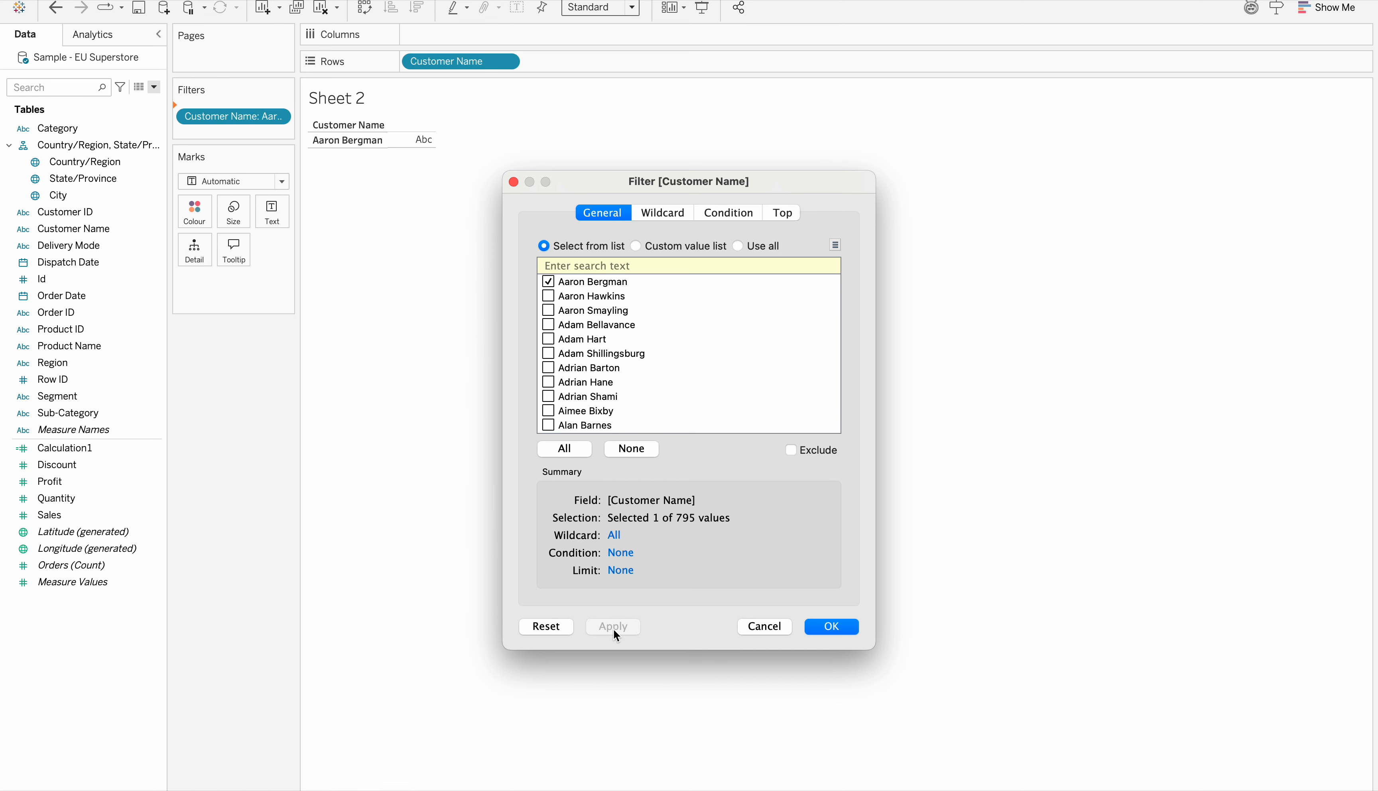
{"action": "left_click", "coordinate": [831, 627]}
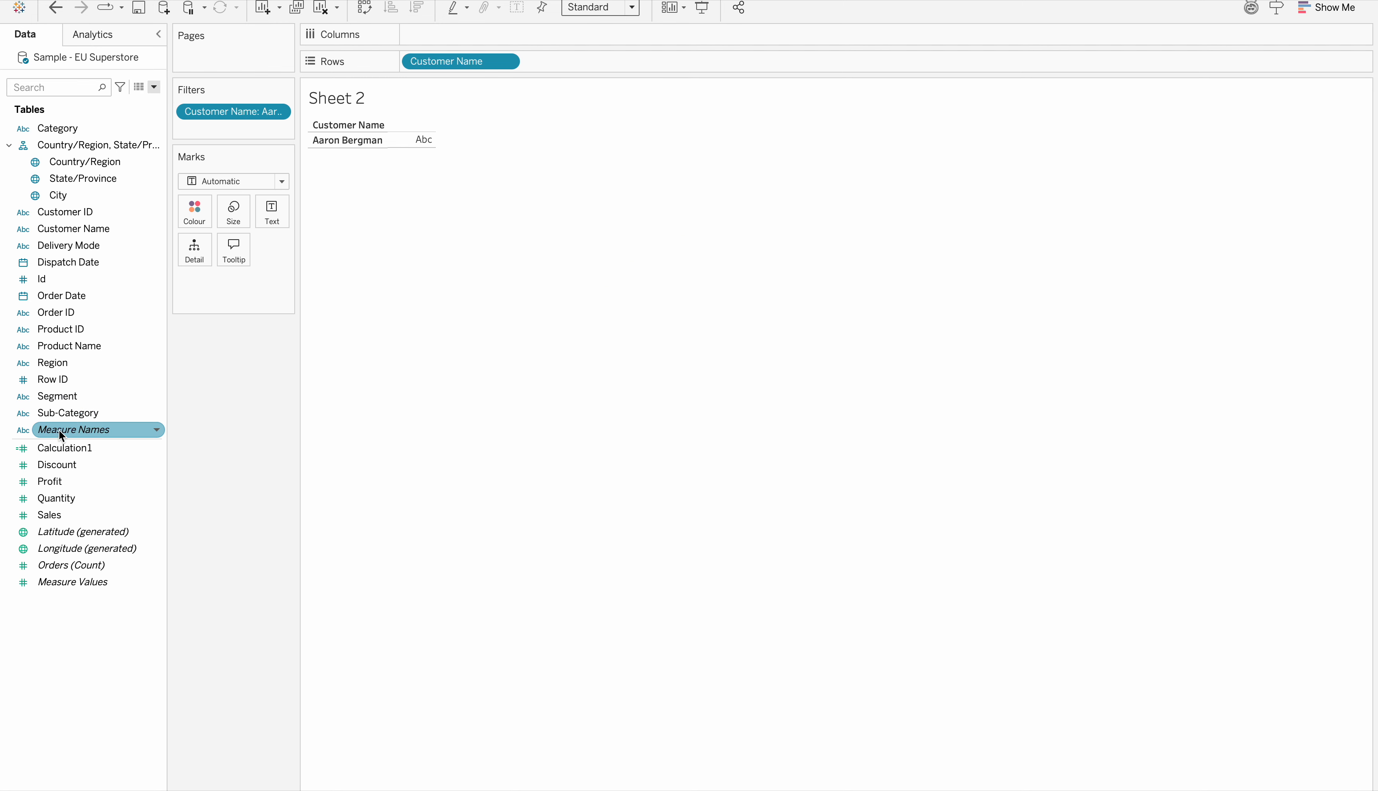
Add Measure Names to the columns and Measure Values to the mark detail, and swap rows and columns
{"action": "left_click_drag", "start_coordinate": [58, 430], "coordinate": [437, 39]}
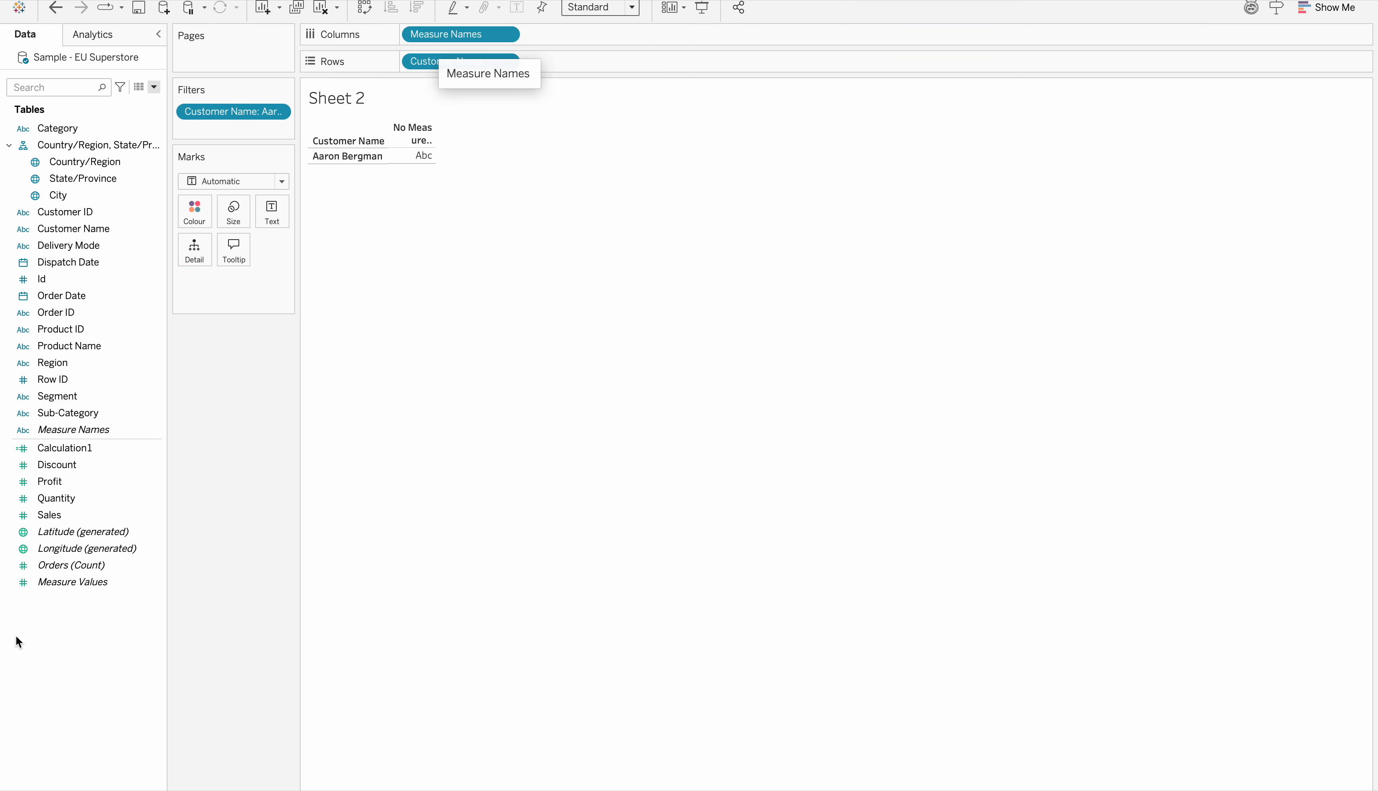
{"action": "left_click_drag", "start_coordinate": [47, 588], "coordinate": [190, 302]}
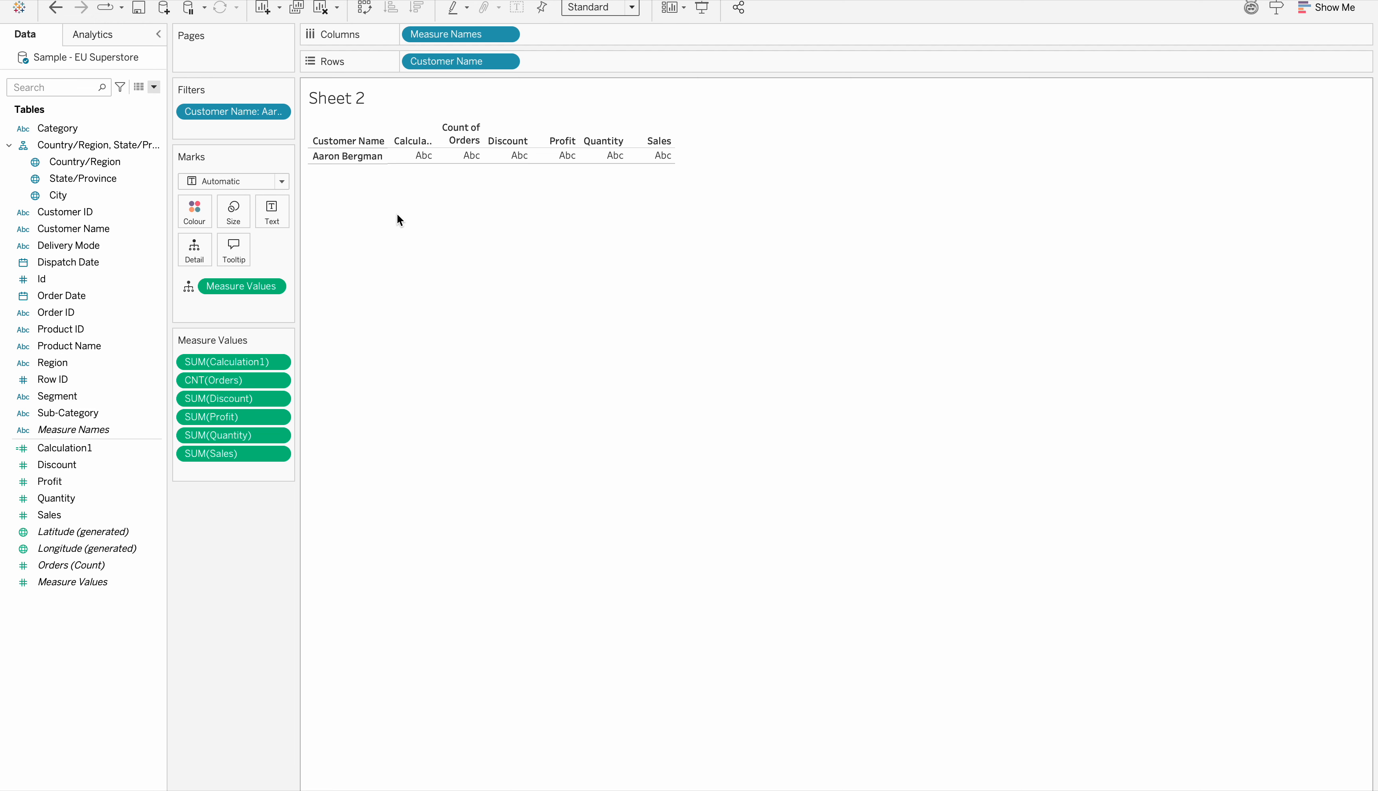
{"action": "left_click", "coordinate": [365, 8]}
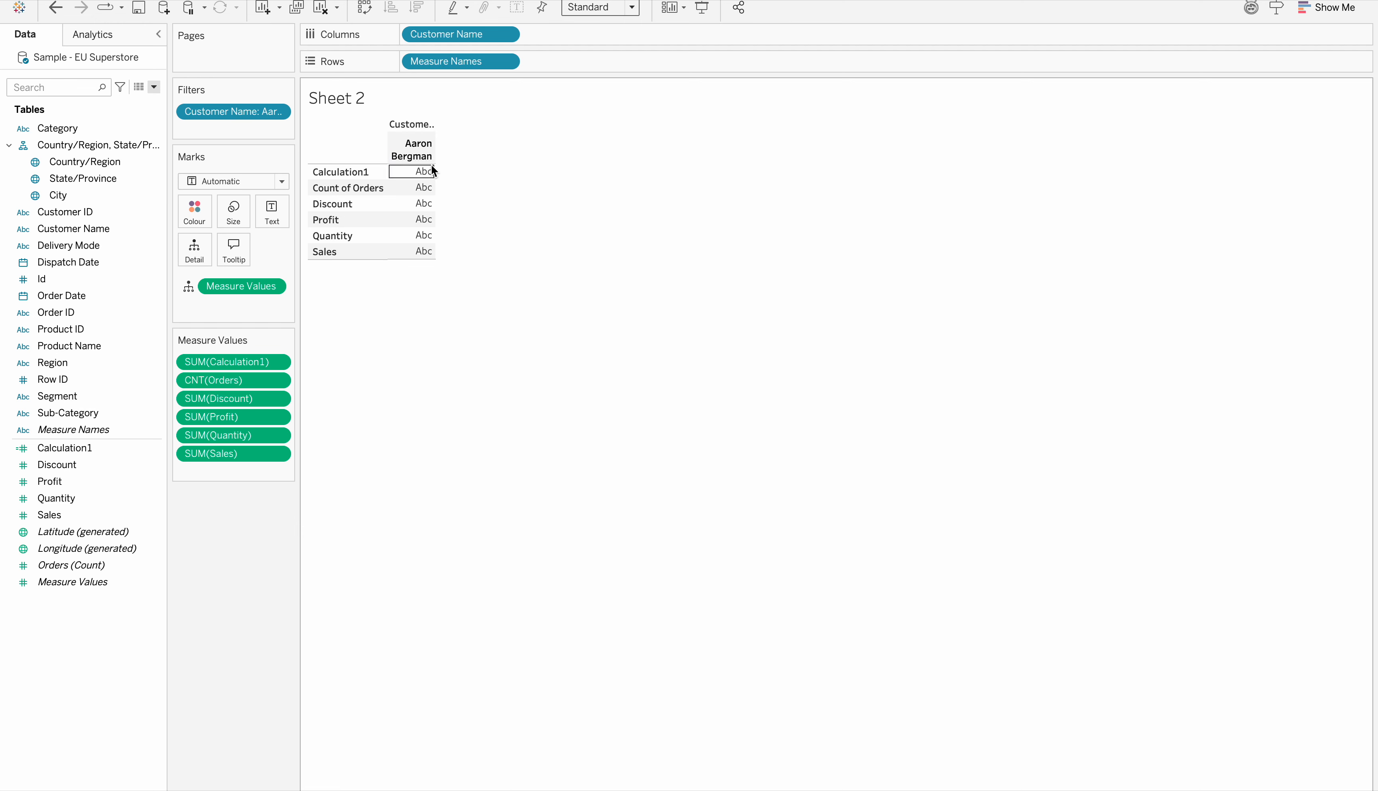
Widen the customer column to fit the name on one line and add Measure Values to the text marks
{"action": "mouse_move", "coordinate": [434, 177]}
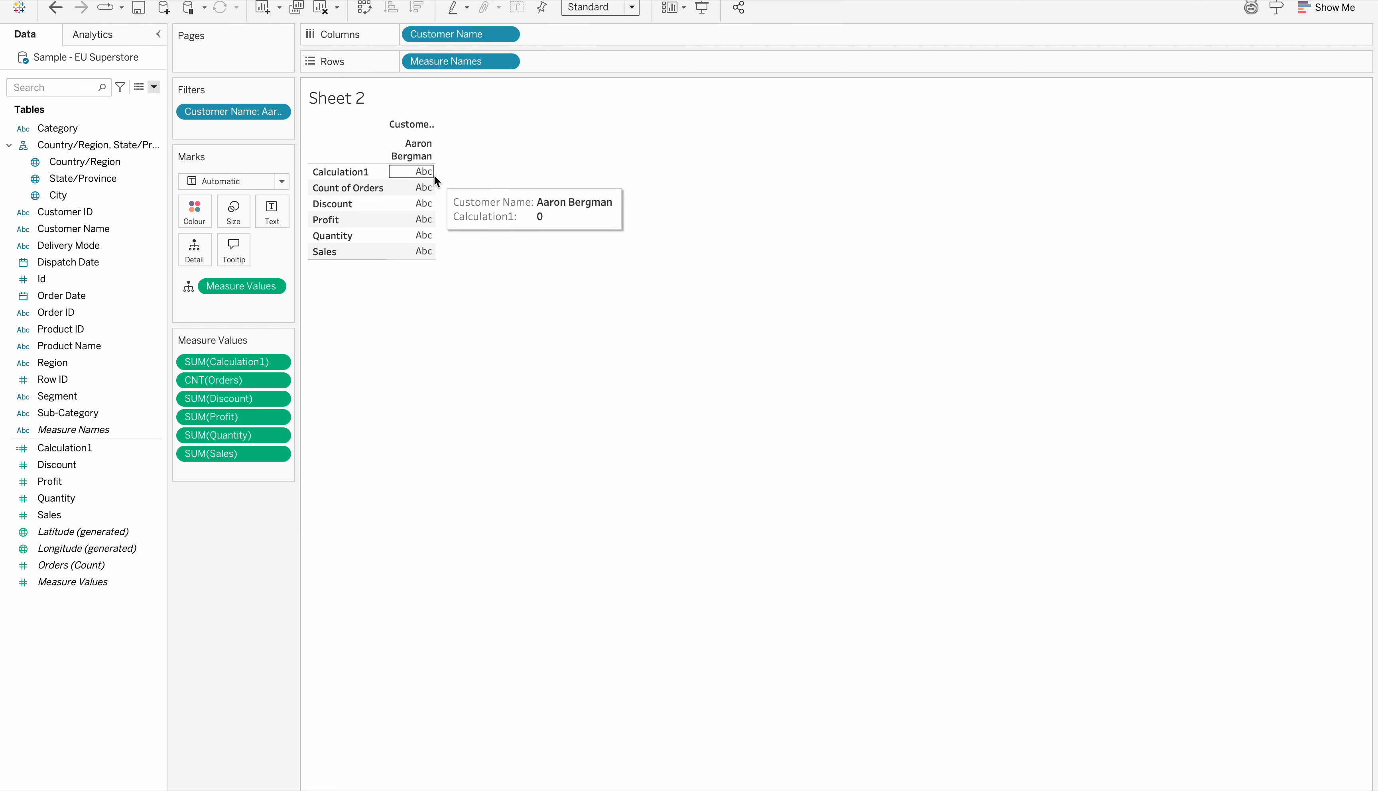
{"action": "left_click_drag", "start_coordinate": [431, 177], "coordinate": [544, 163]}
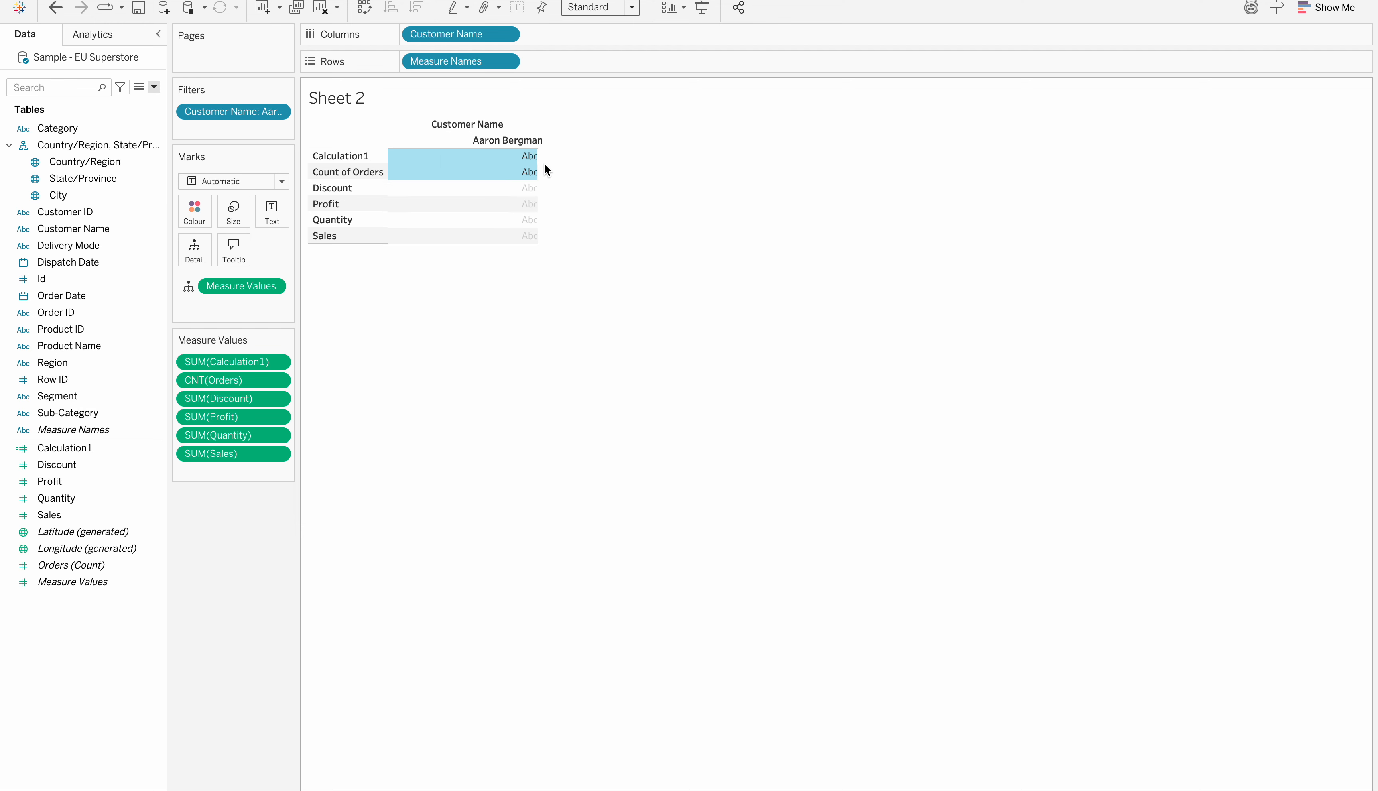
{"action": "left_click", "coordinate": [455, 280]}
{"action": "mouse_move", "coordinate": [528, 200]}
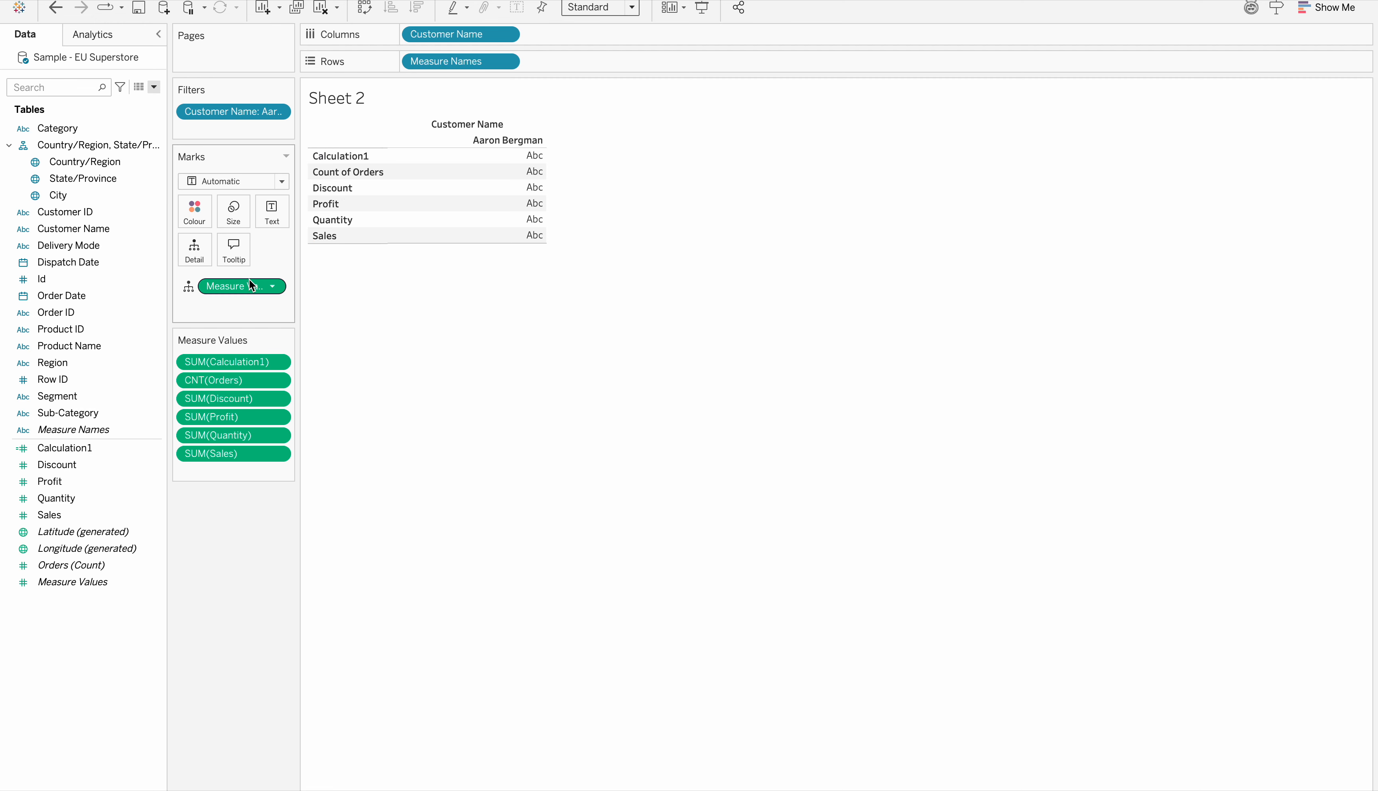
{"action": "left_click_drag", "start_coordinate": [244, 285], "coordinate": [276, 214]}
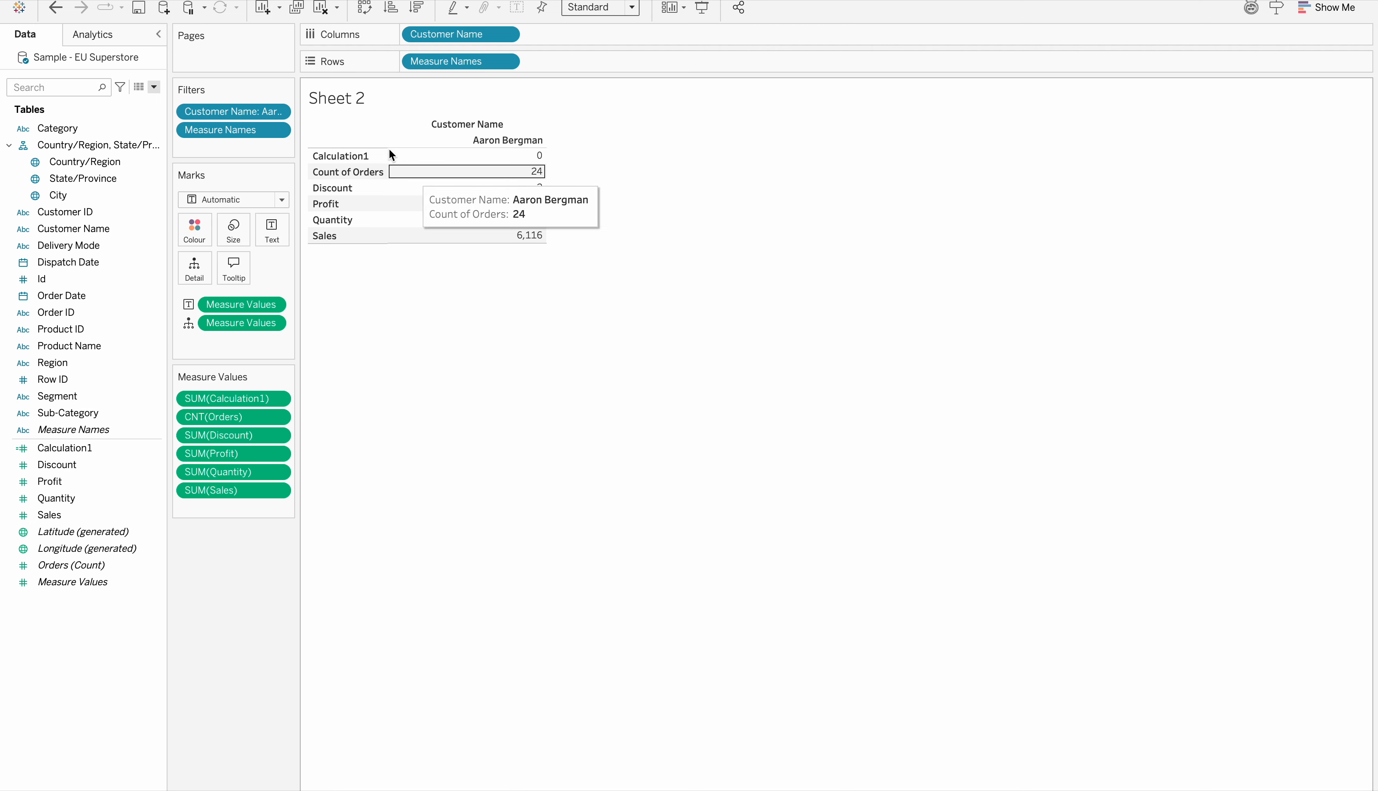
Remove Sales, Profit and Calculation1 from the measure values, keeping order count, Discount and Quantity
{"action": "left_click_drag", "start_coordinate": [215, 490], "coordinate": [219, 507]}
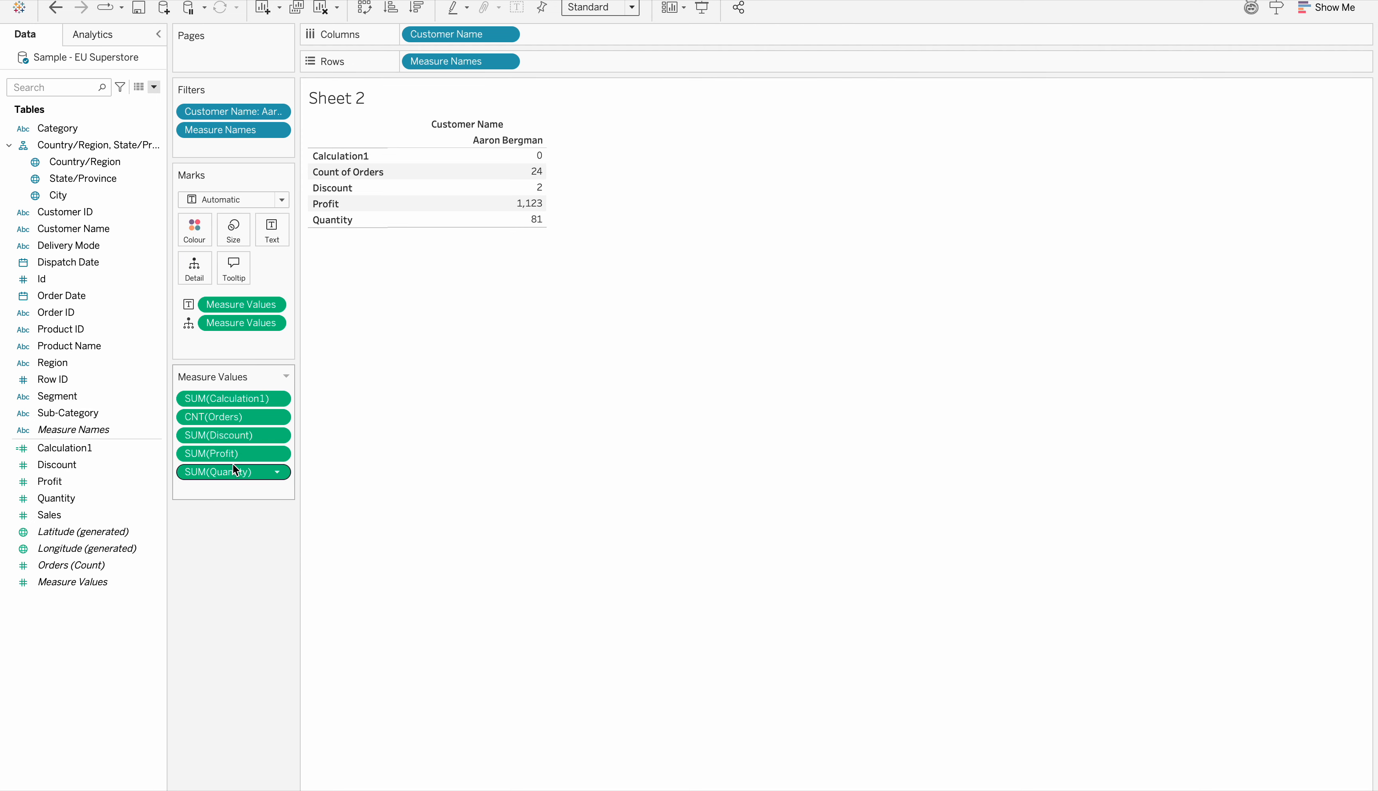
{"action": "left_click", "coordinate": [229, 454]}
{"action": "left_click_drag", "start_coordinate": [229, 453], "coordinate": [216, 581]}
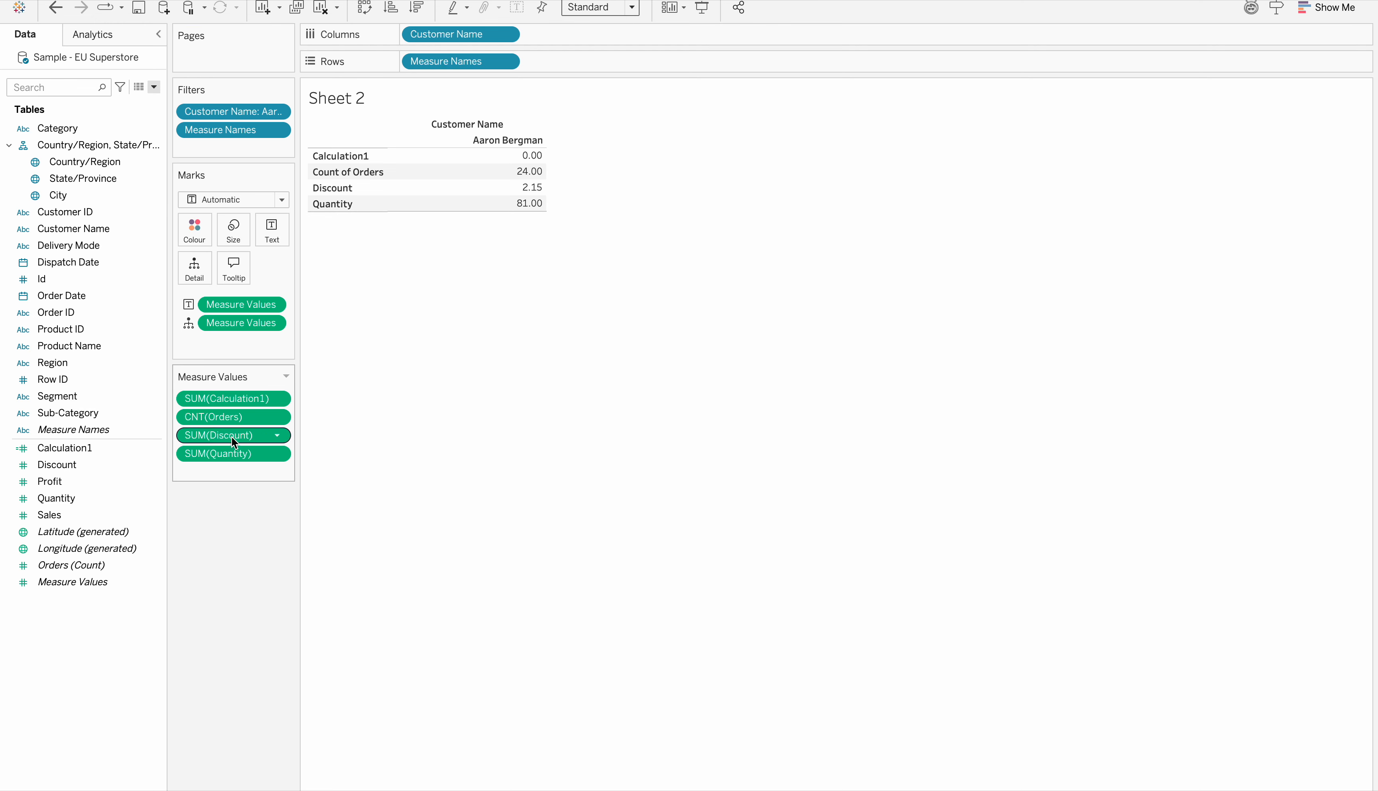
{"action": "left_click_drag", "start_coordinate": [230, 399], "coordinate": [231, 609]}
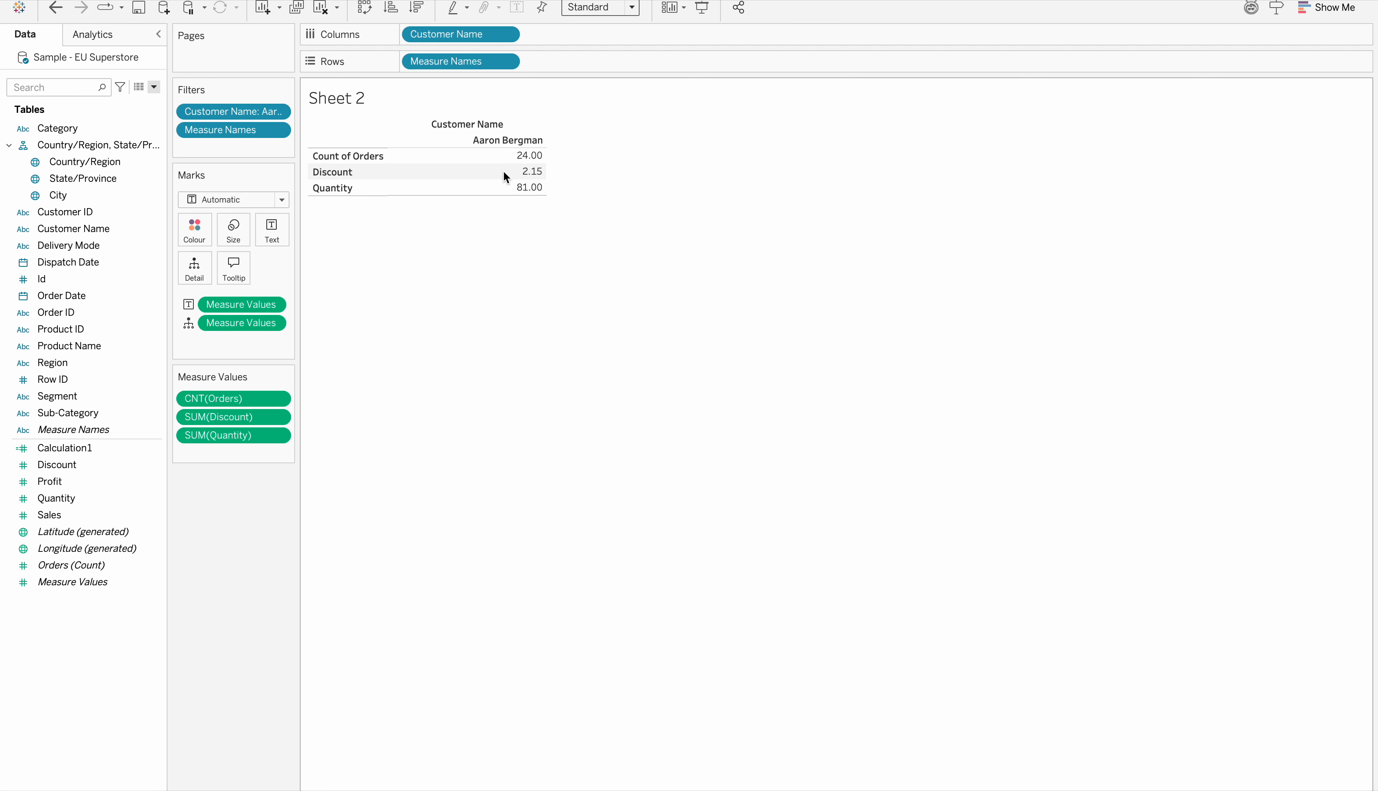
Hide the field labels for columns and the customer name header above the table
{"action": "right_click", "coordinate": [477, 121]}
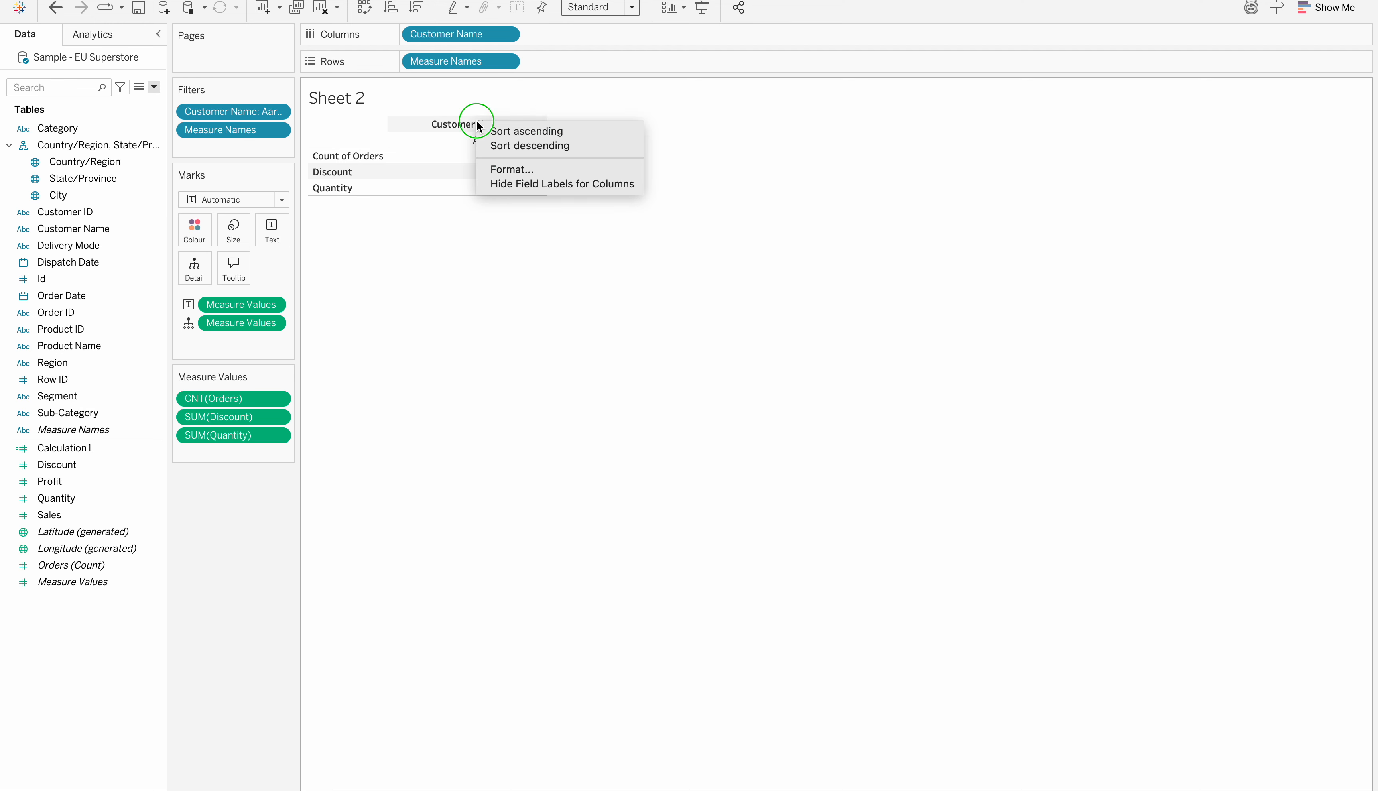
{"action": "left_click", "coordinate": [521, 188]}
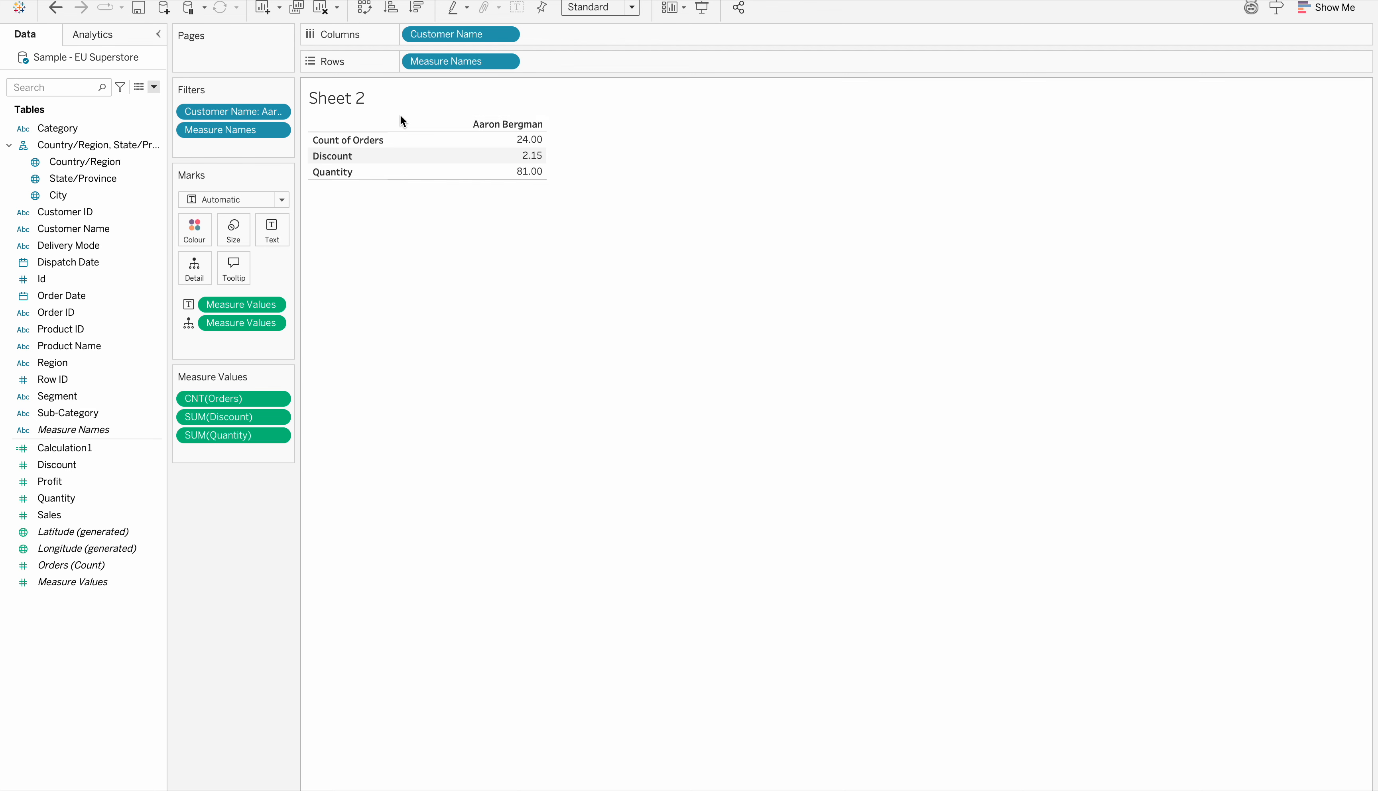
{"action": "right_click", "coordinate": [492, 121]}
{"action": "left_click", "coordinate": [549, 219]}
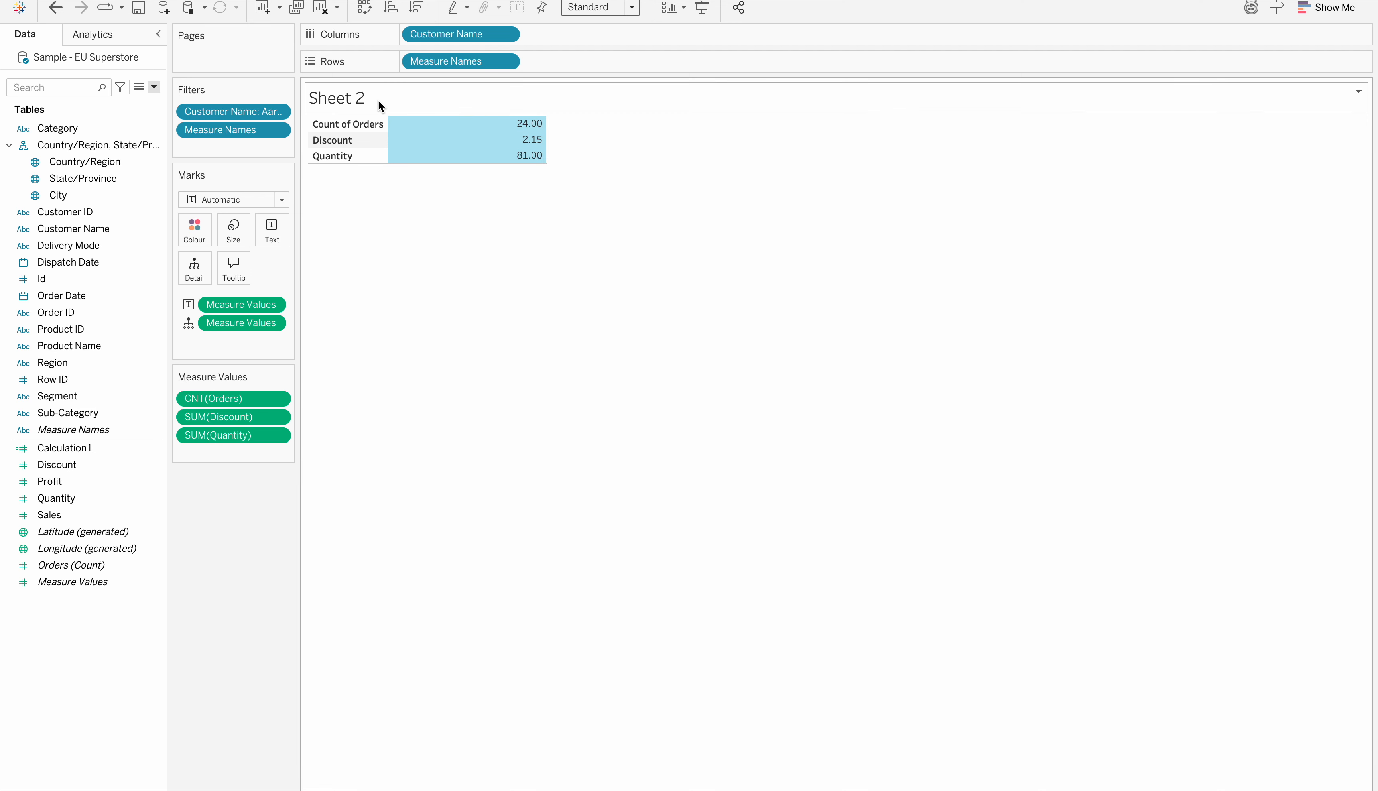
{"action": "left_click", "coordinate": [377, 258]}
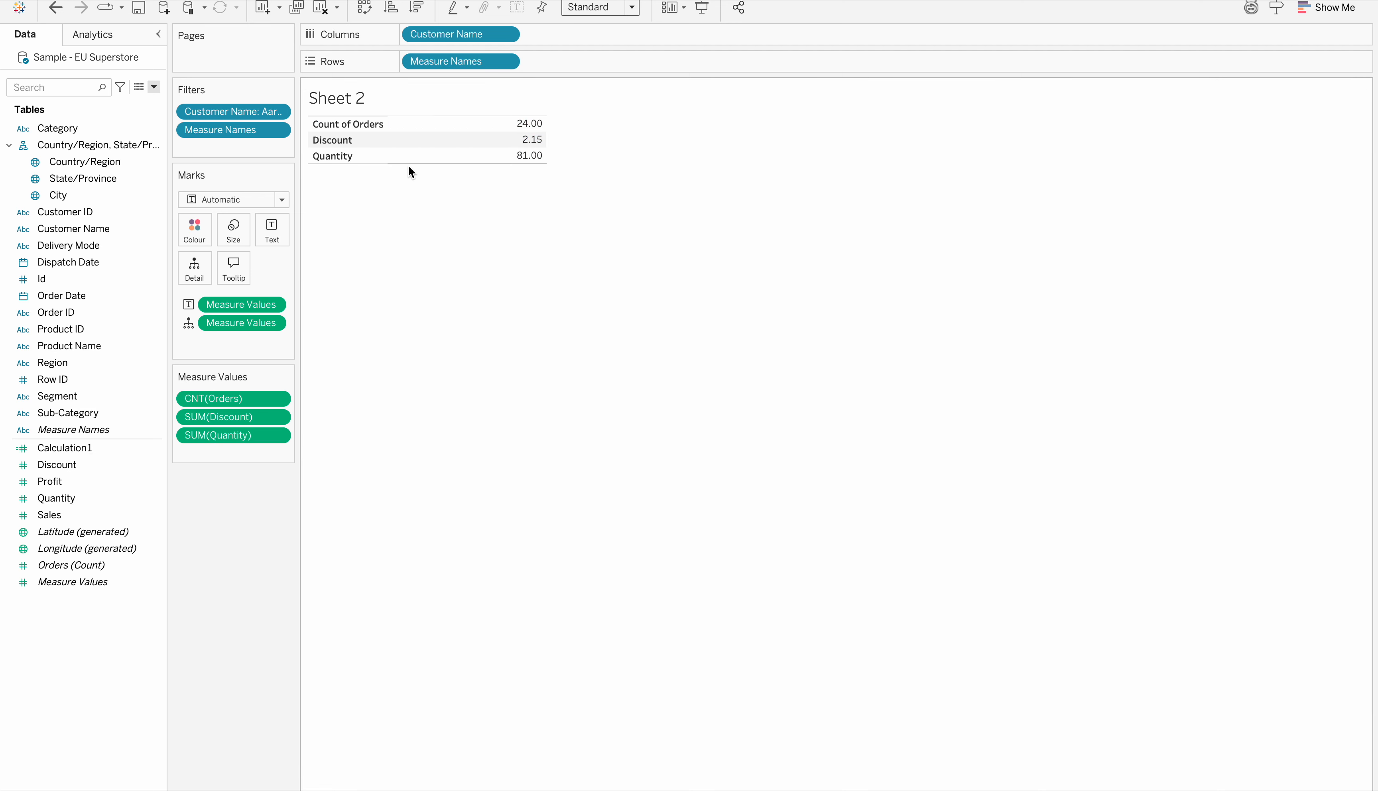
Try adding Customer ID to the text marks of the table, and undo it
{"action": "left_click", "coordinate": [82, 215]}
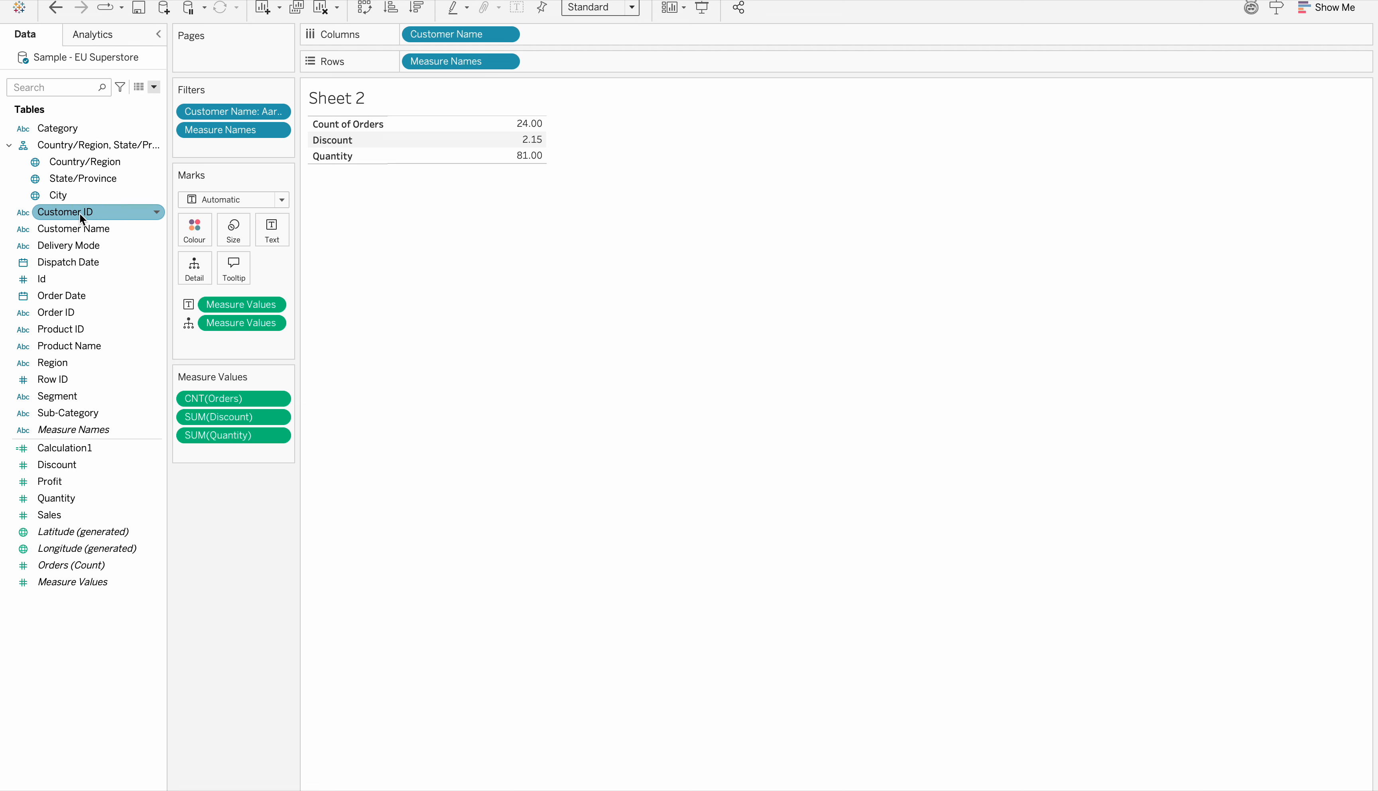
{"action": "left_click_drag", "start_coordinate": [78, 213], "coordinate": [270, 234]}
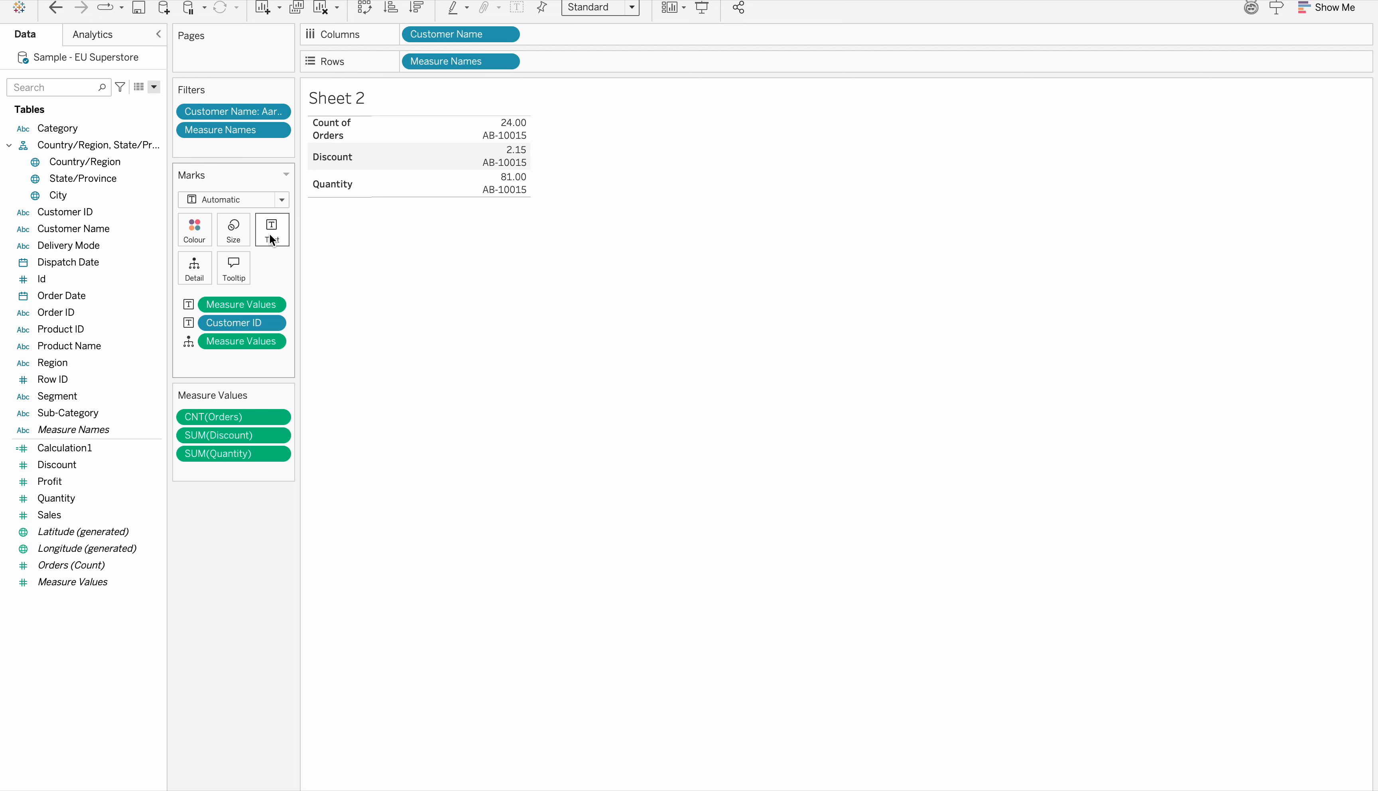
{"action": "left_click", "coordinate": [55, 7]}
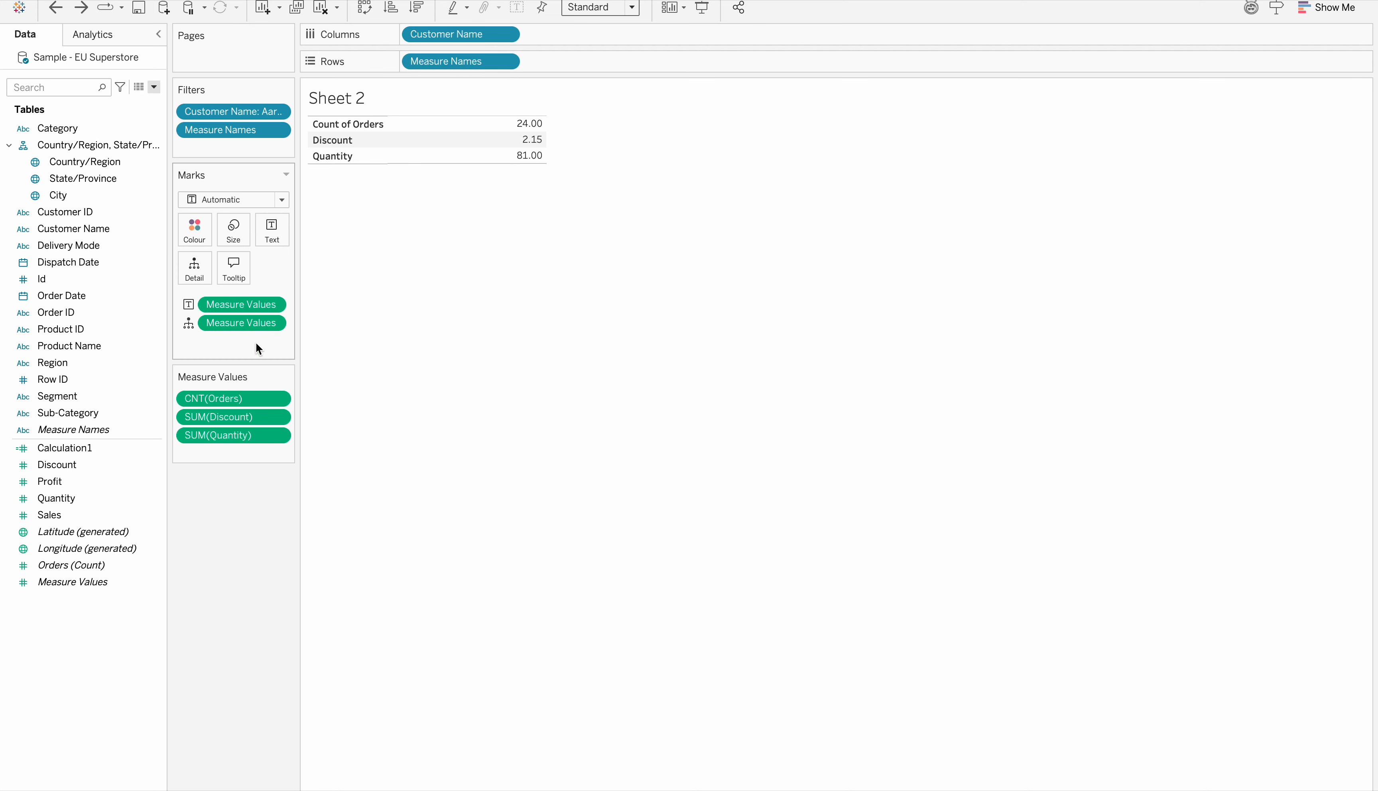
Add Customer ID to the mark detail and insert the Customer ID field before the sheet name in the title
{"action": "left_click_drag", "start_coordinate": [66, 212], "coordinate": [185, 272]}
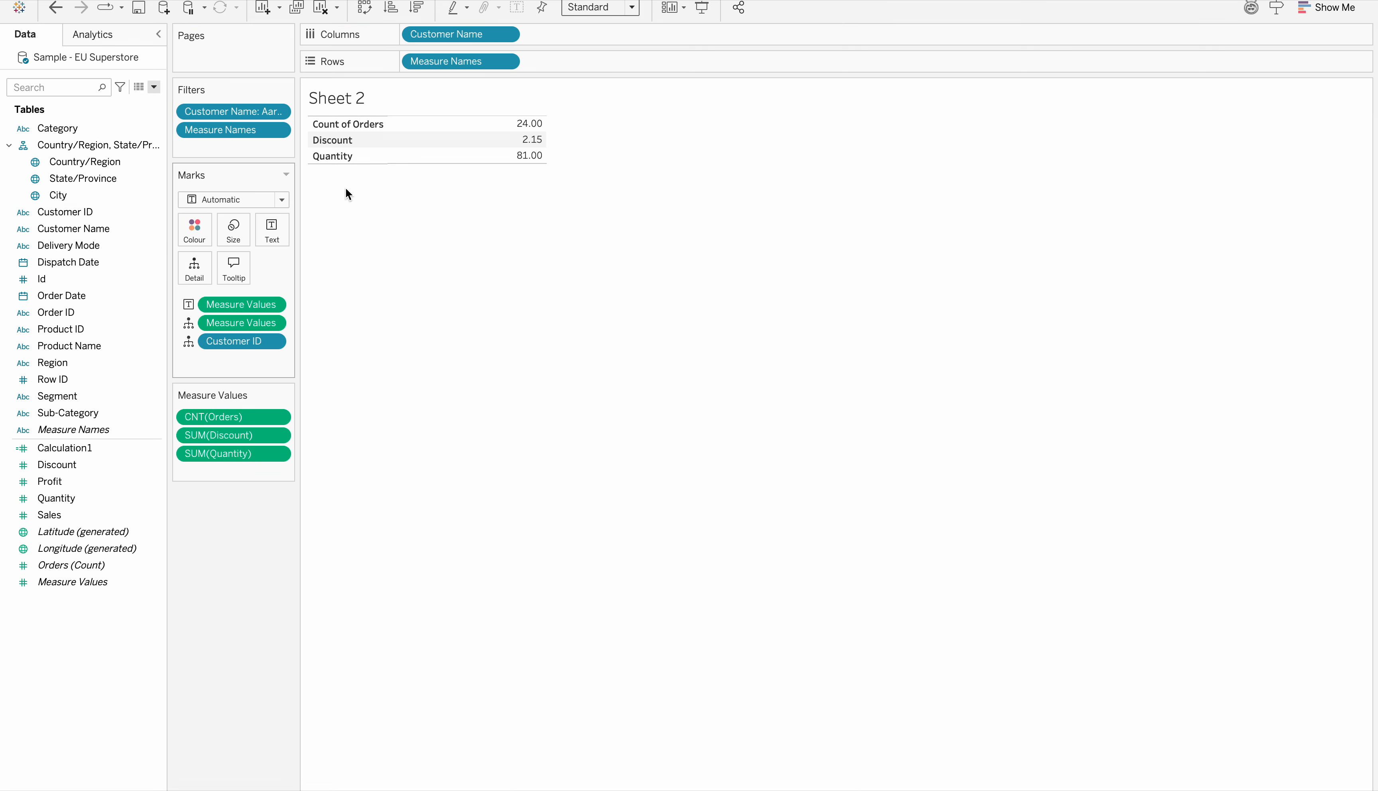
{"action": "double_click", "coordinate": [359, 94]}
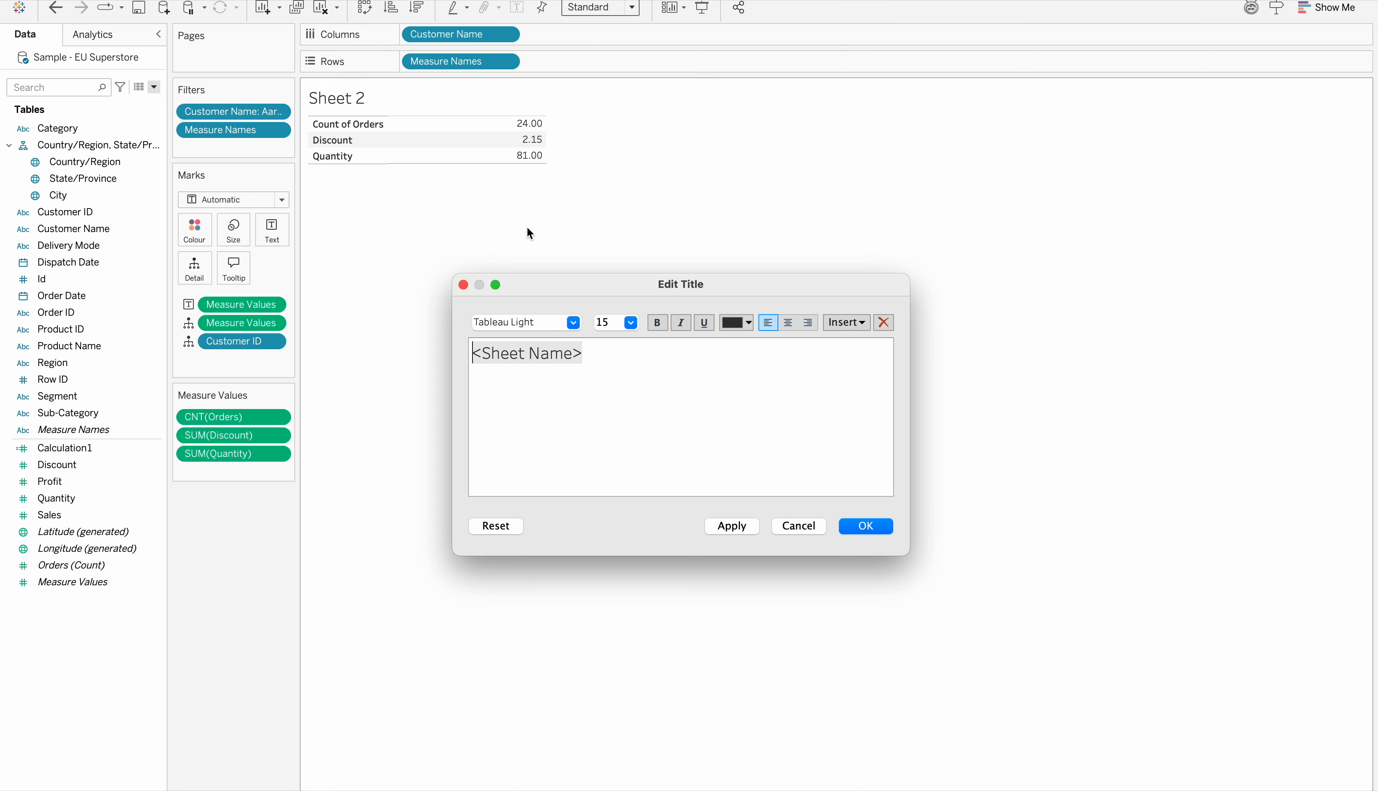
{"action": "left_click", "coordinate": [862, 323]}
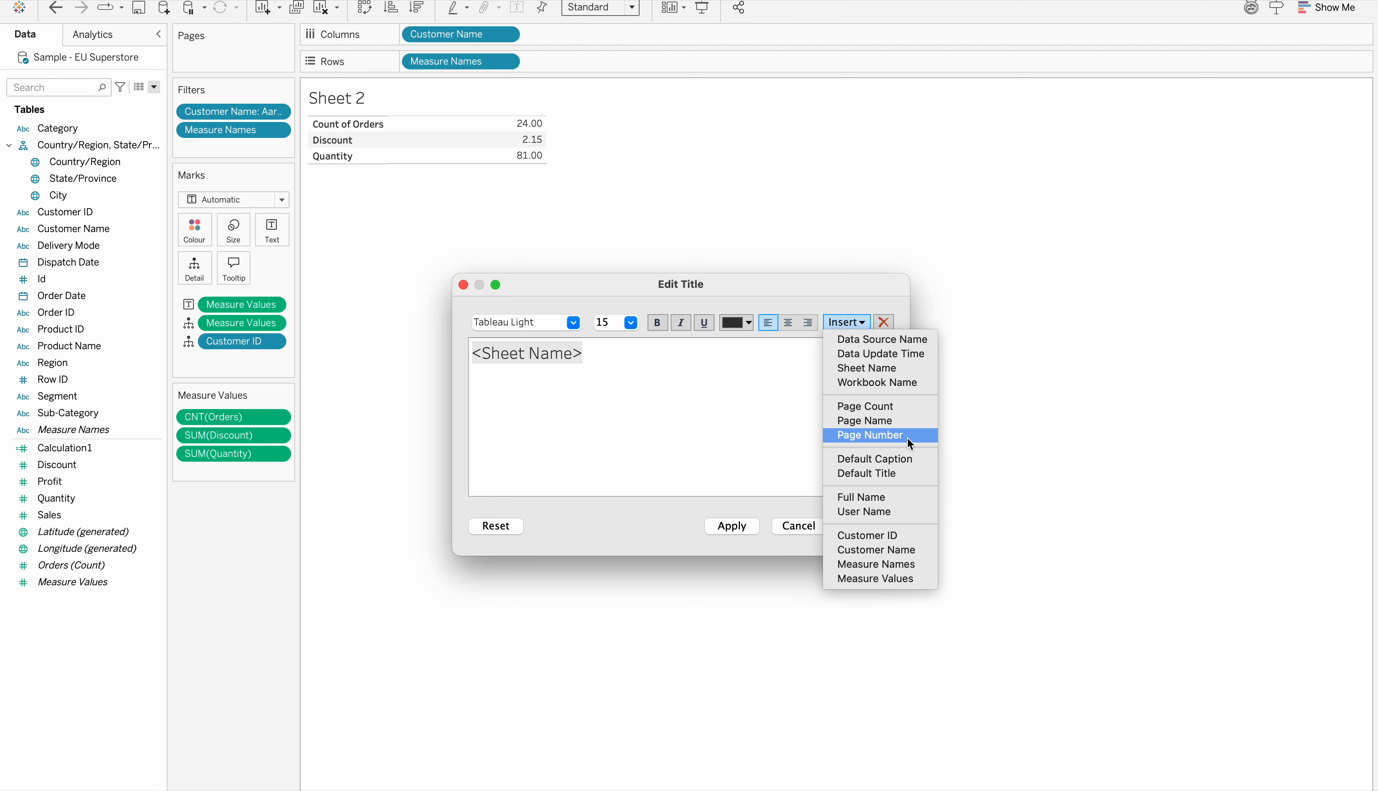
{"action": "left_click", "coordinate": [895, 531]}
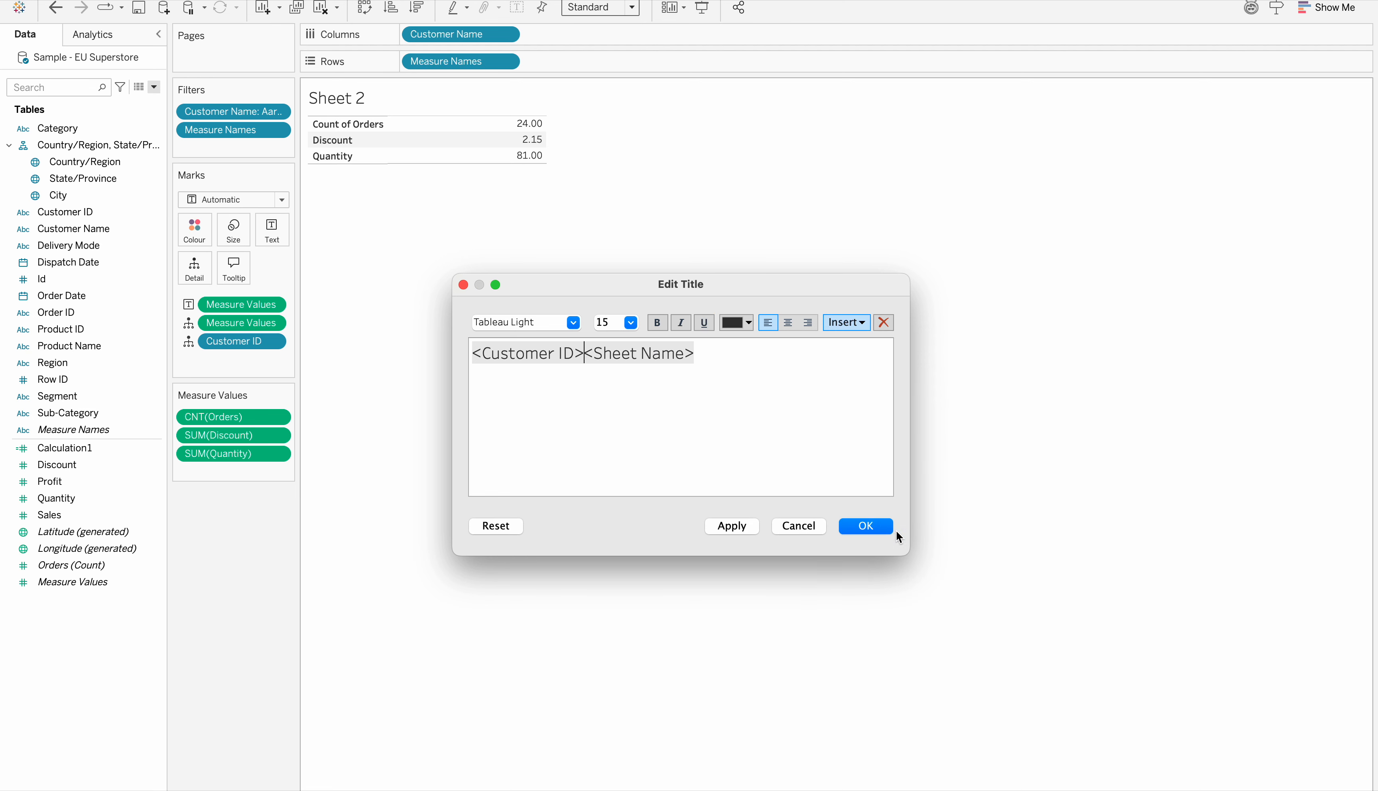
{"action": "left_click", "coordinate": [867, 527]}
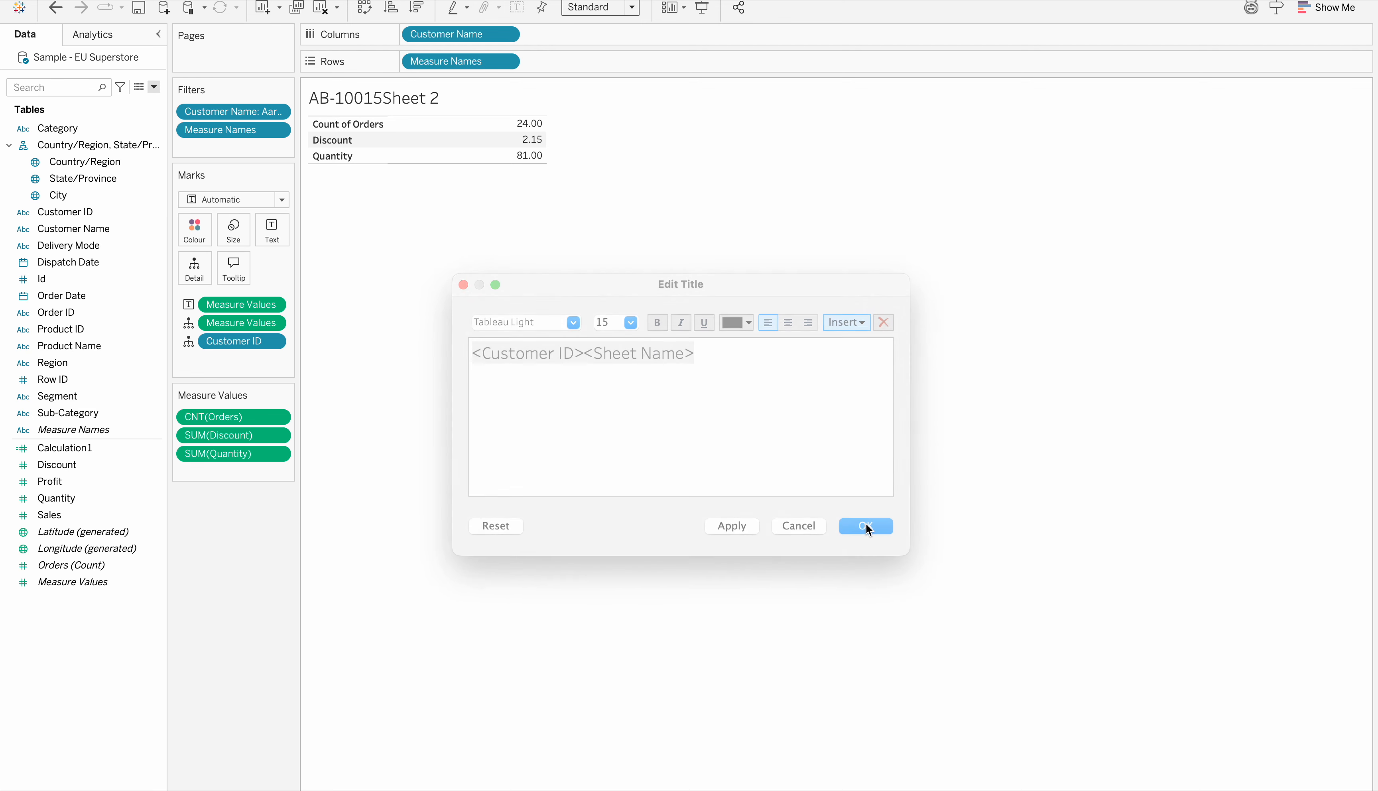
{"action": "double_click", "coordinate": [429, 98]}
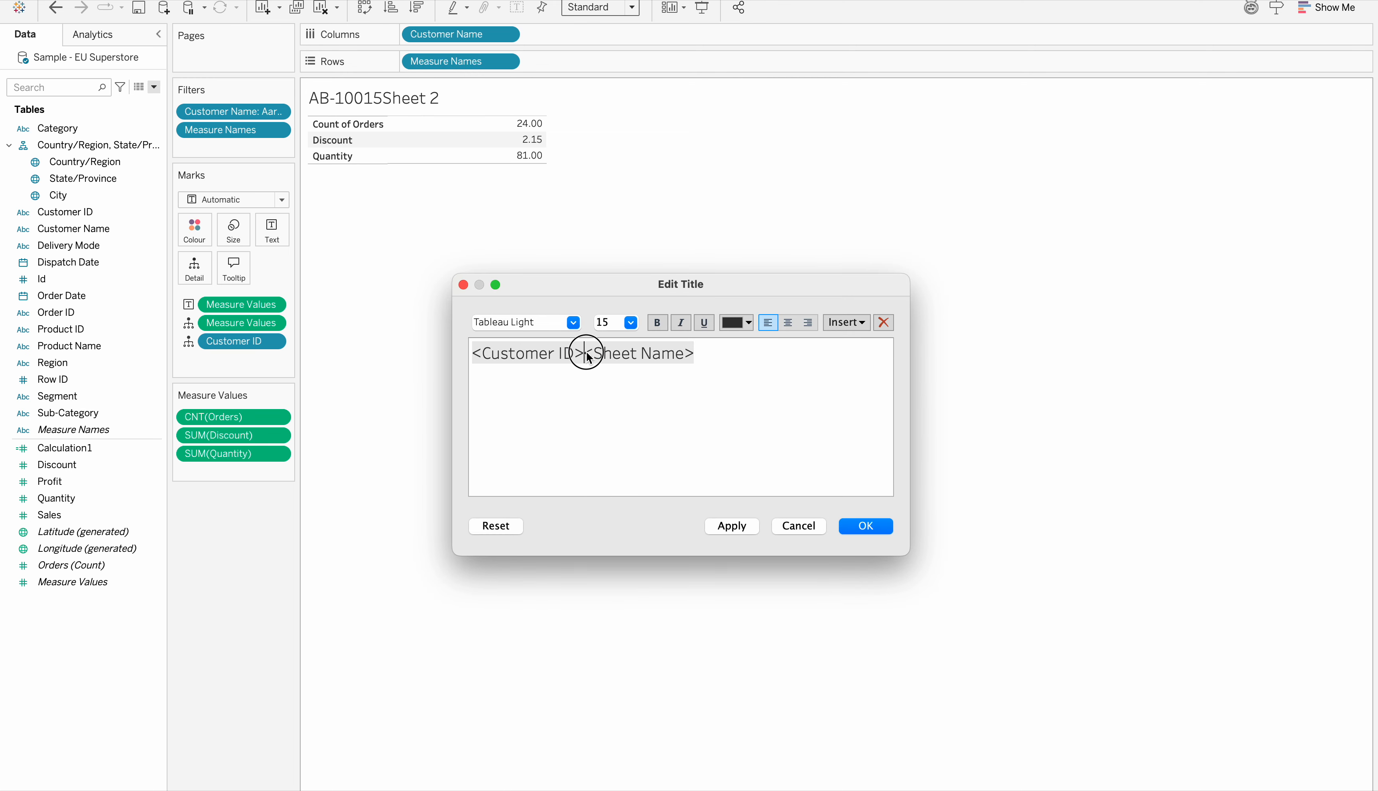
{"action": "left_click_drag", "start_coordinate": [586, 355], "coordinate": [692, 370]}
{"action": "left_click", "coordinate": [801, 526]}
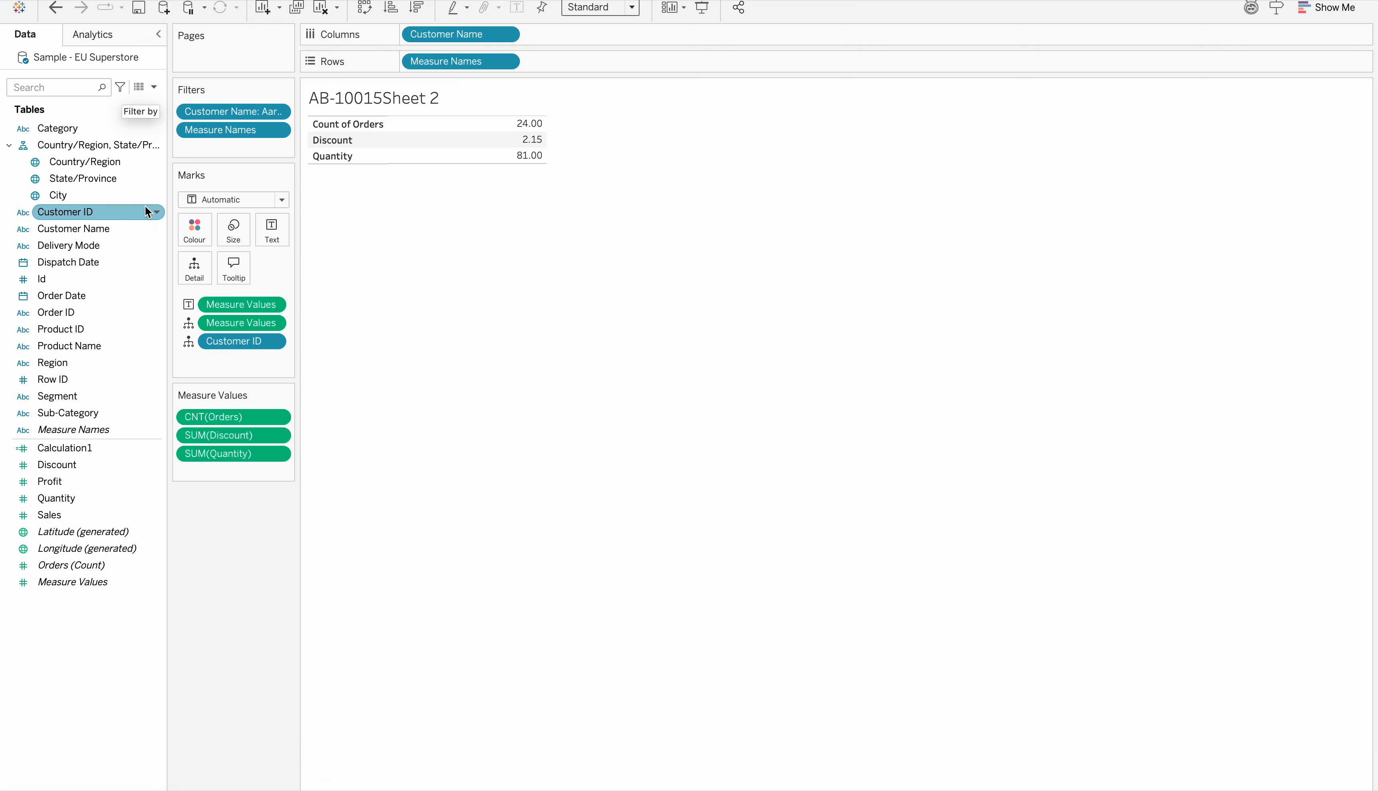
Clear the worksheet and check the formula of the Calculation1 field without changing it
{"action": "left_click", "coordinate": [323, 9]}
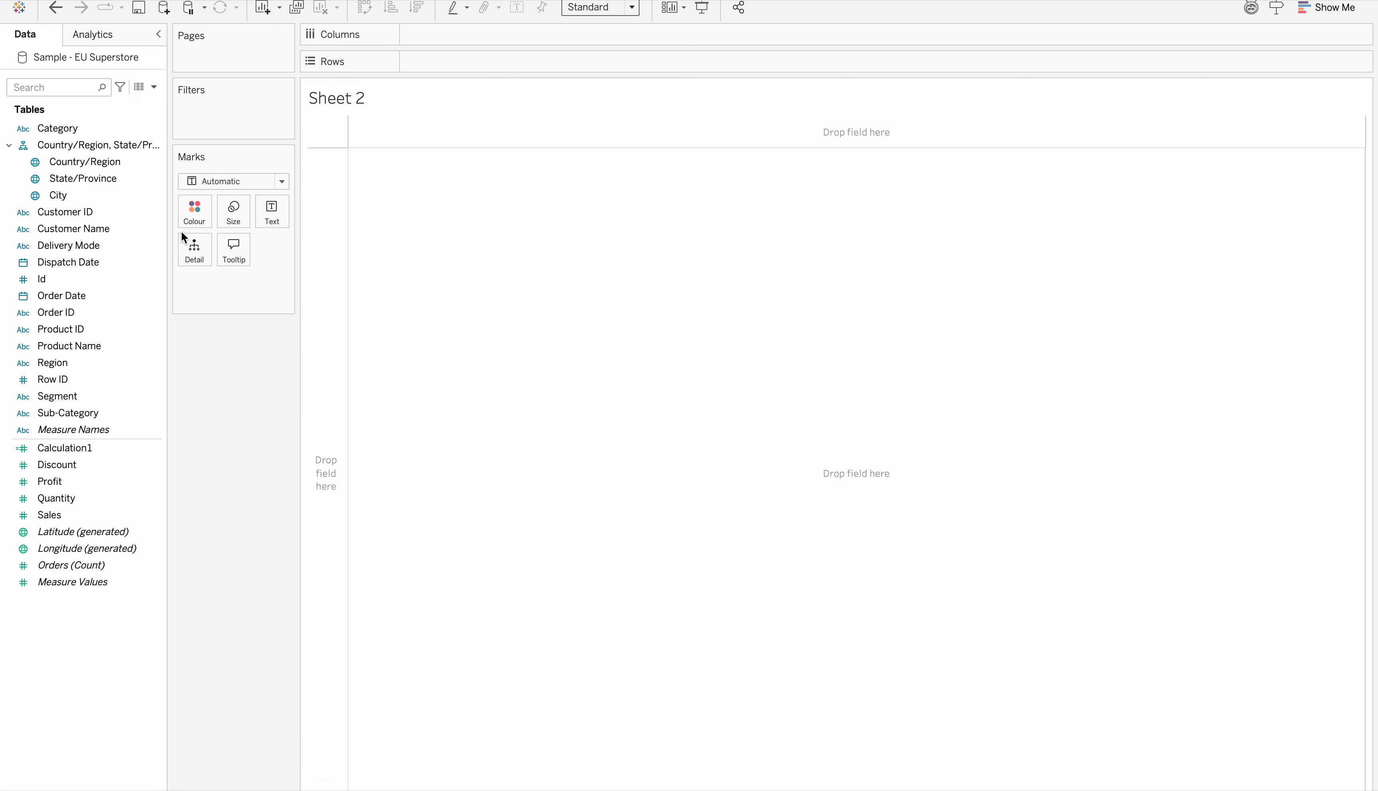
{"action": "right_click", "coordinate": [160, 449]}
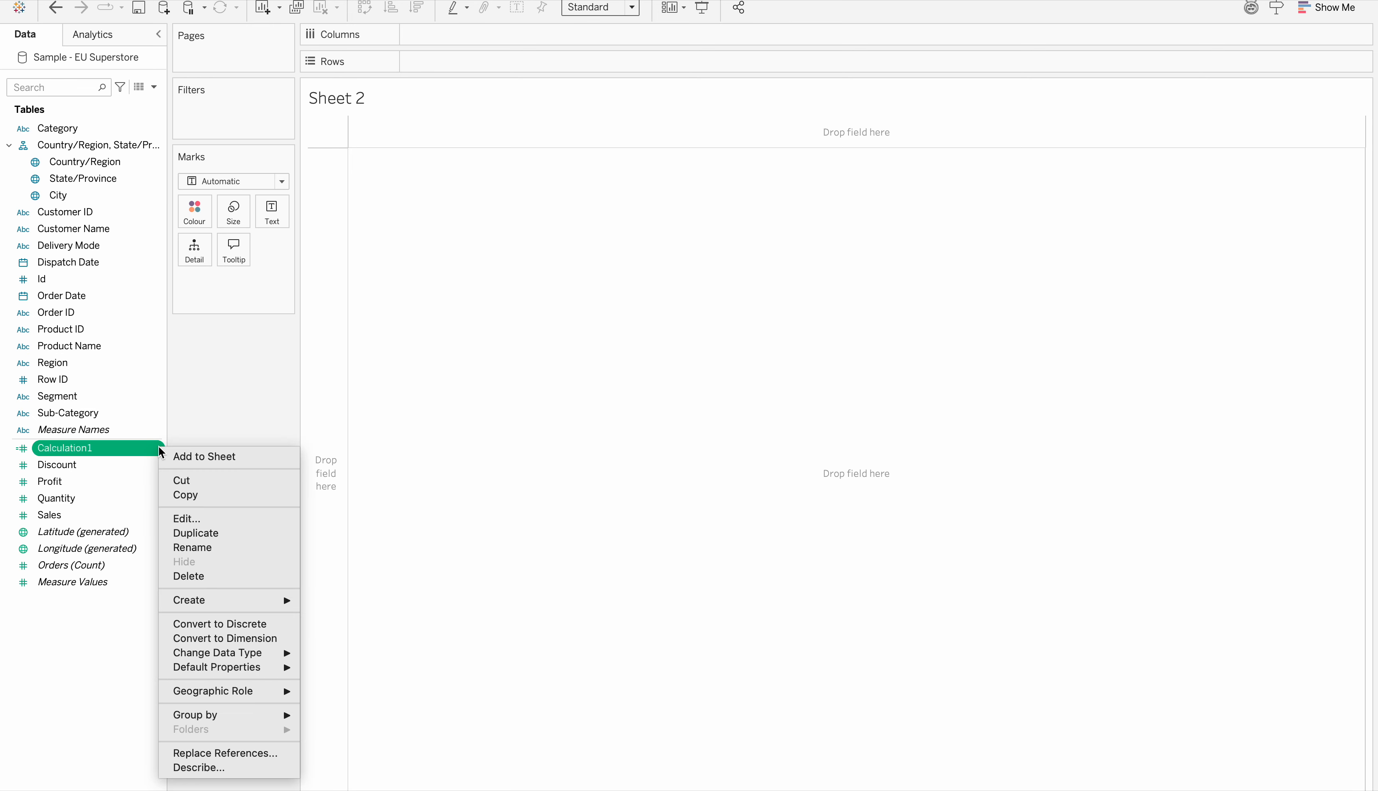
{"action": "left_click", "coordinate": [191, 518]}
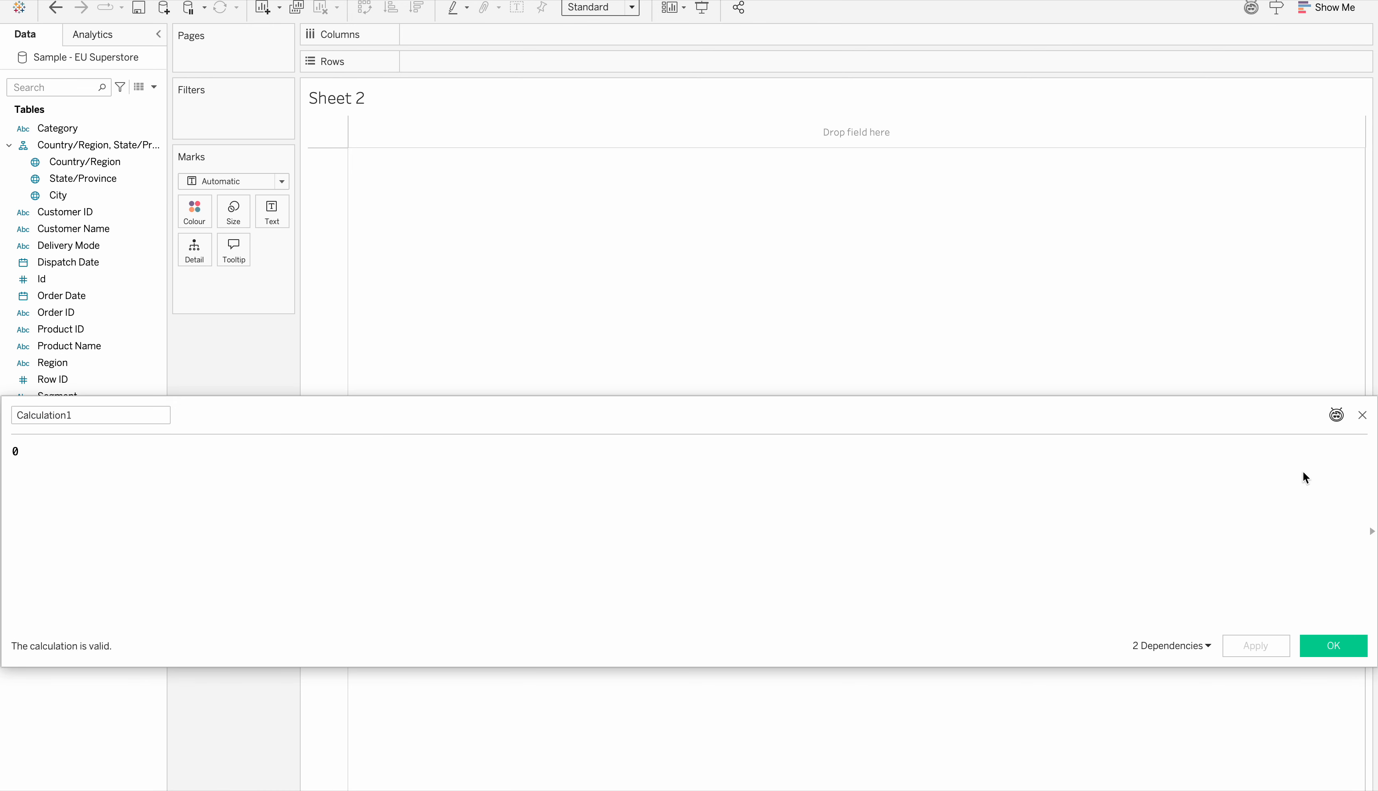
{"action": "left_click", "coordinate": [1362, 415]}
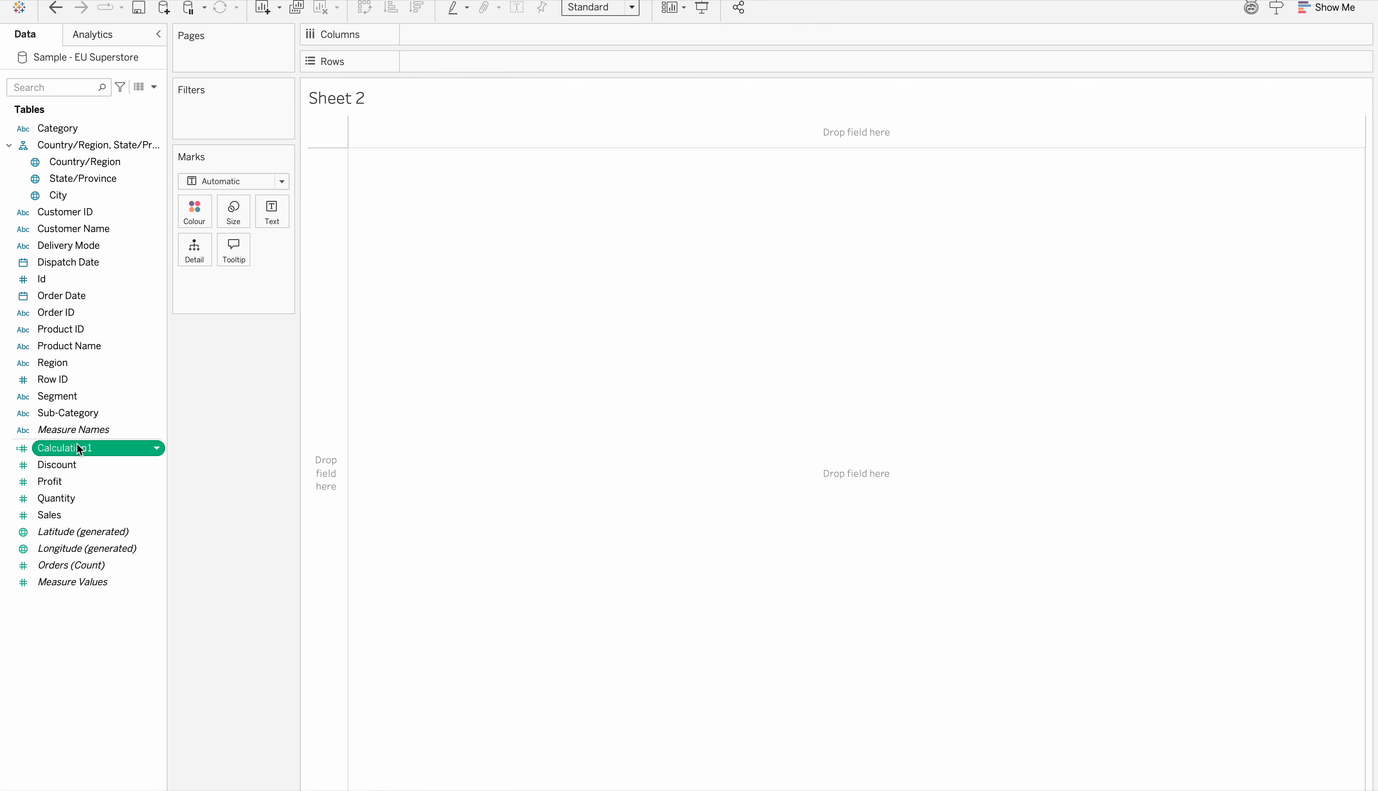
Place Calculation1 on the rows four times to create four stacked axes
{"action": "left_click_drag", "start_coordinate": [76, 448], "coordinate": [455, 57]}
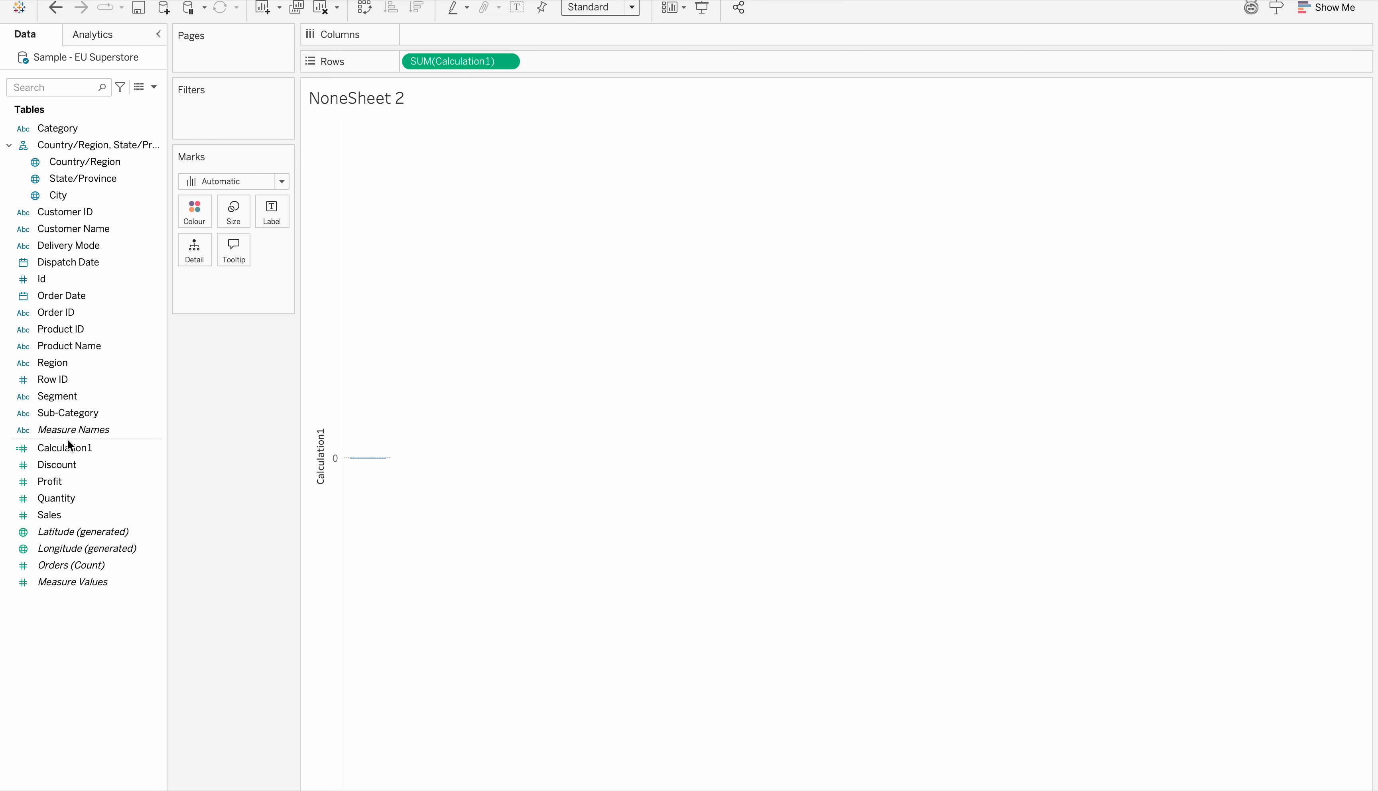
{"action": "left_click_drag", "start_coordinate": [58, 450], "coordinate": [578, 59]}
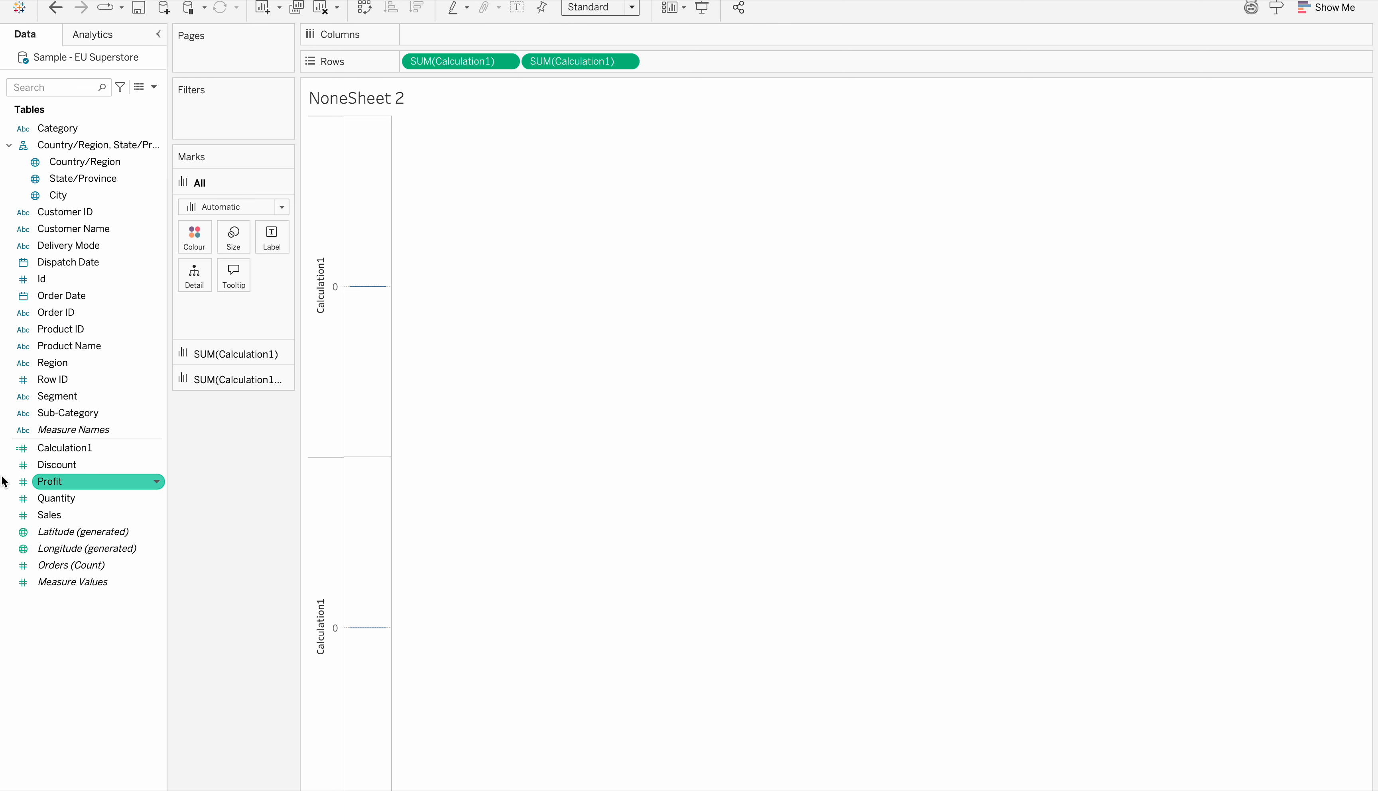
{"action": "left_click", "coordinate": [53, 451]}
{"action": "left_click_drag", "start_coordinate": [53, 454], "coordinate": [683, 62]}
{"action": "left_click_drag", "start_coordinate": [74, 454], "coordinate": [816, 66]}
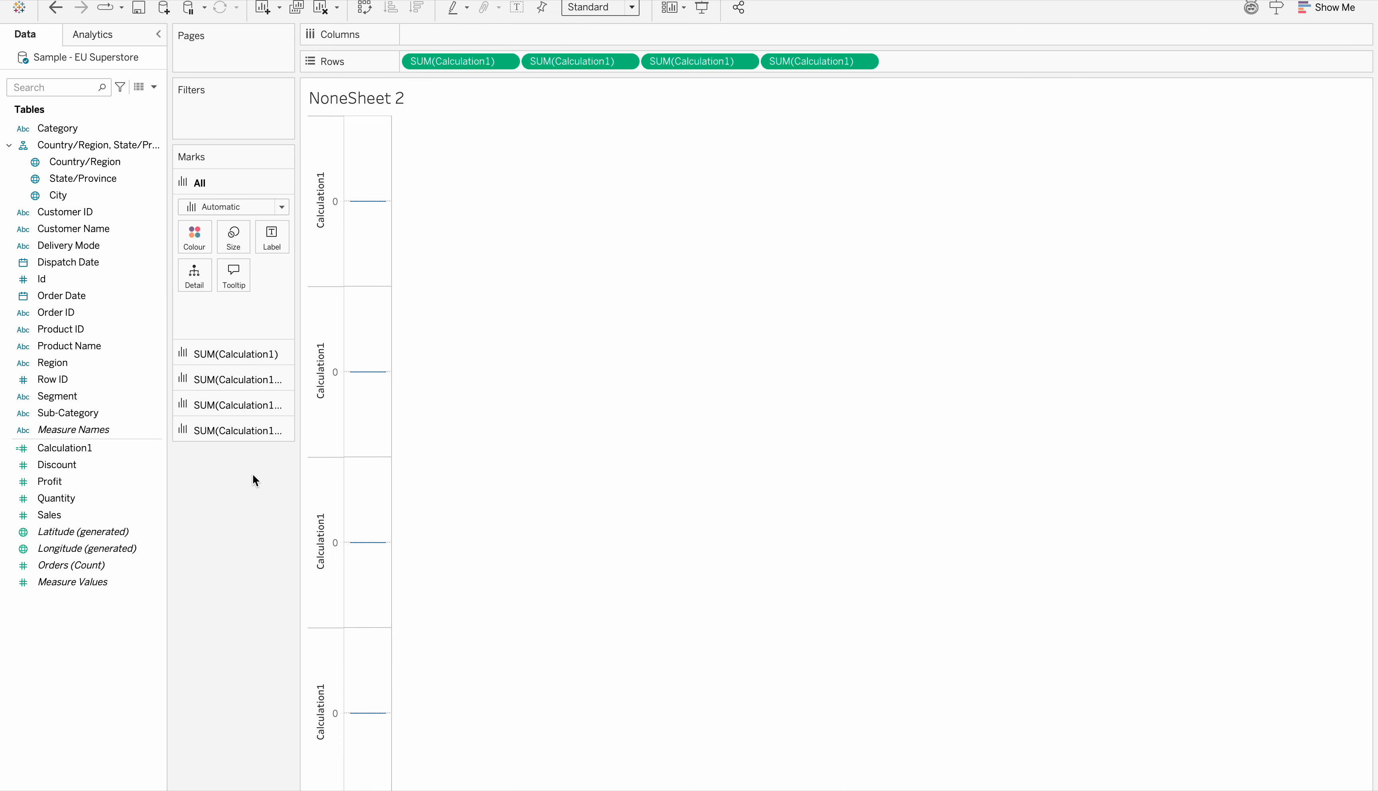
Label the first Calculation1 axis with the Customer Name field prefixed by "Customer Name:", and switch its mark type to Text
{"action": "left_click", "coordinate": [243, 354]}
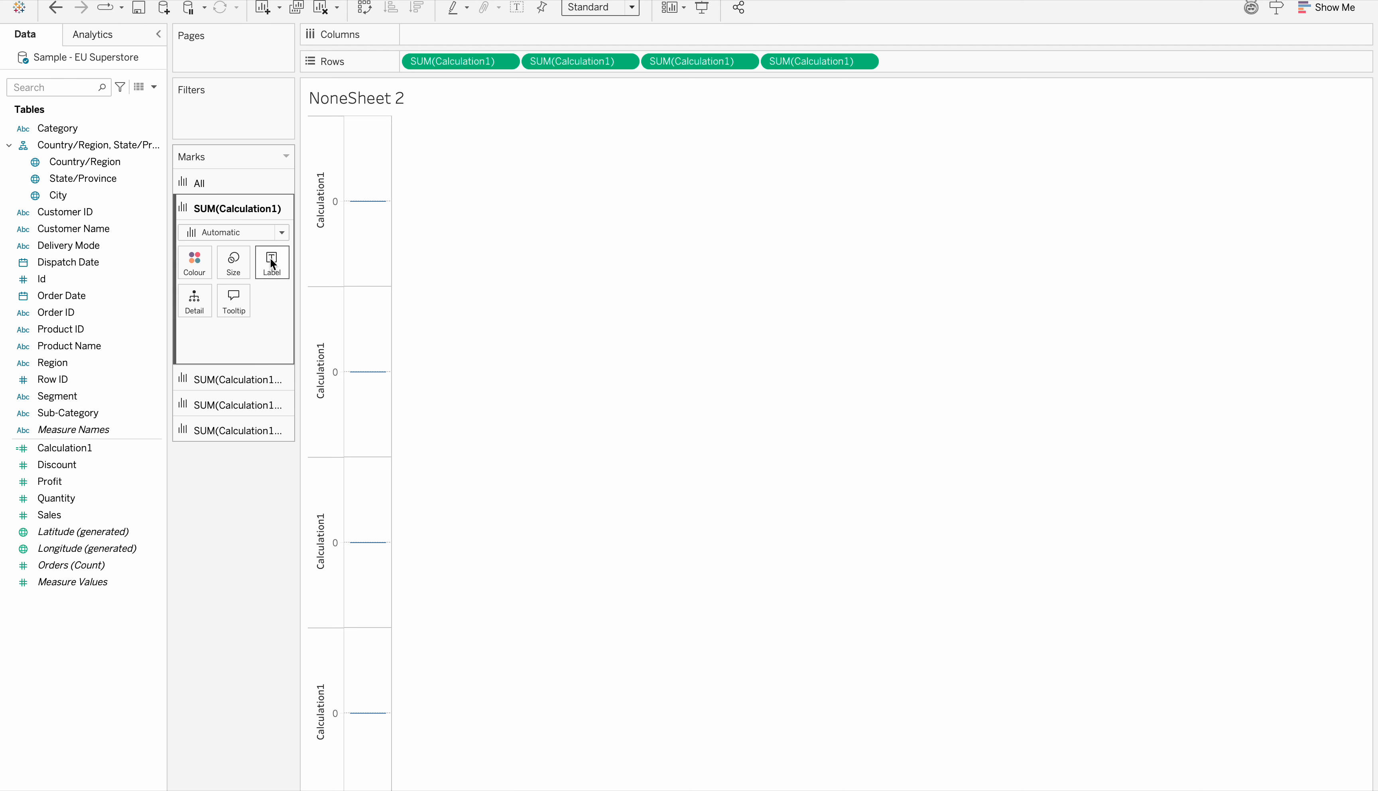
{"action": "left_click_drag", "start_coordinate": [71, 229], "coordinate": [270, 276]}
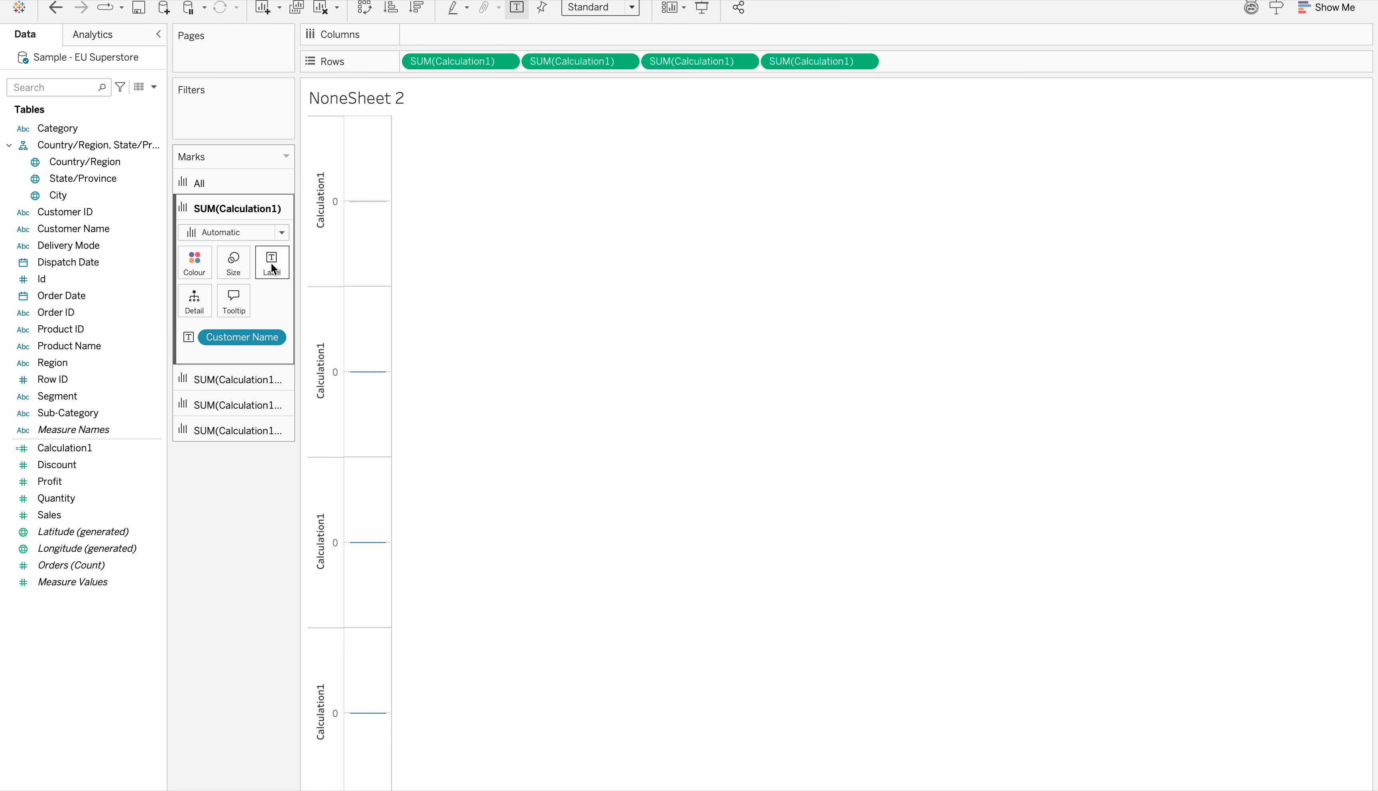
{"action": "left_click", "coordinate": [272, 265]}
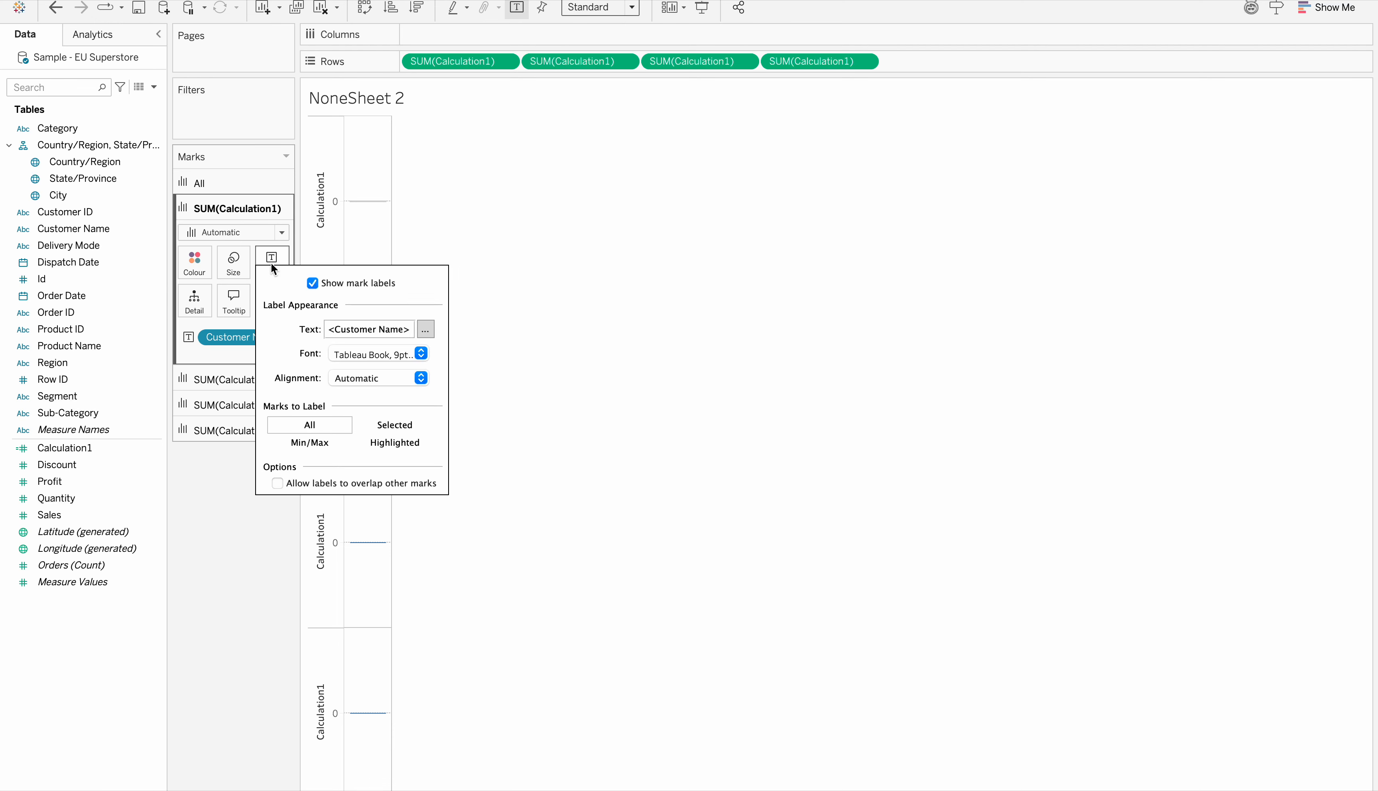
{"action": "left_click", "coordinate": [426, 328]}
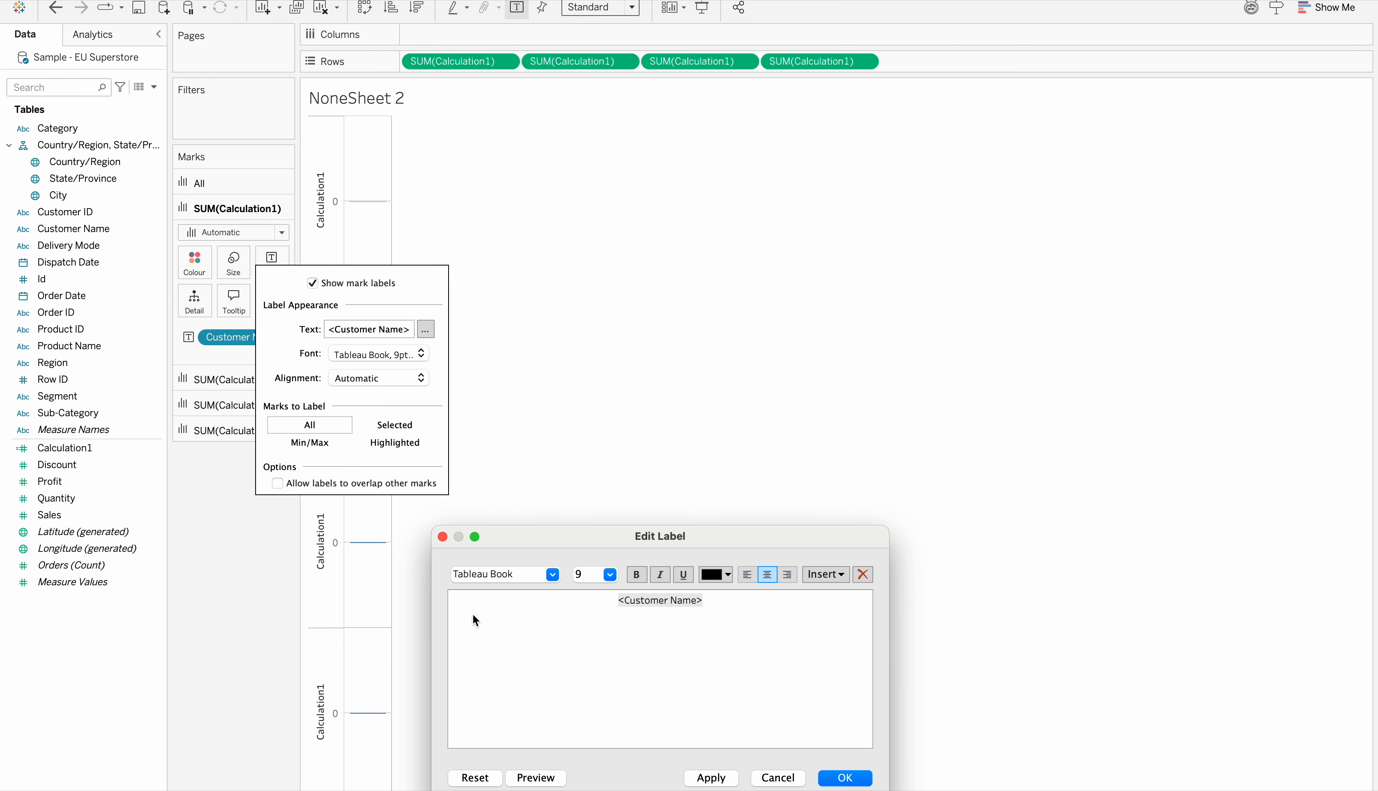
{"action": "type", "text": "Customer "}
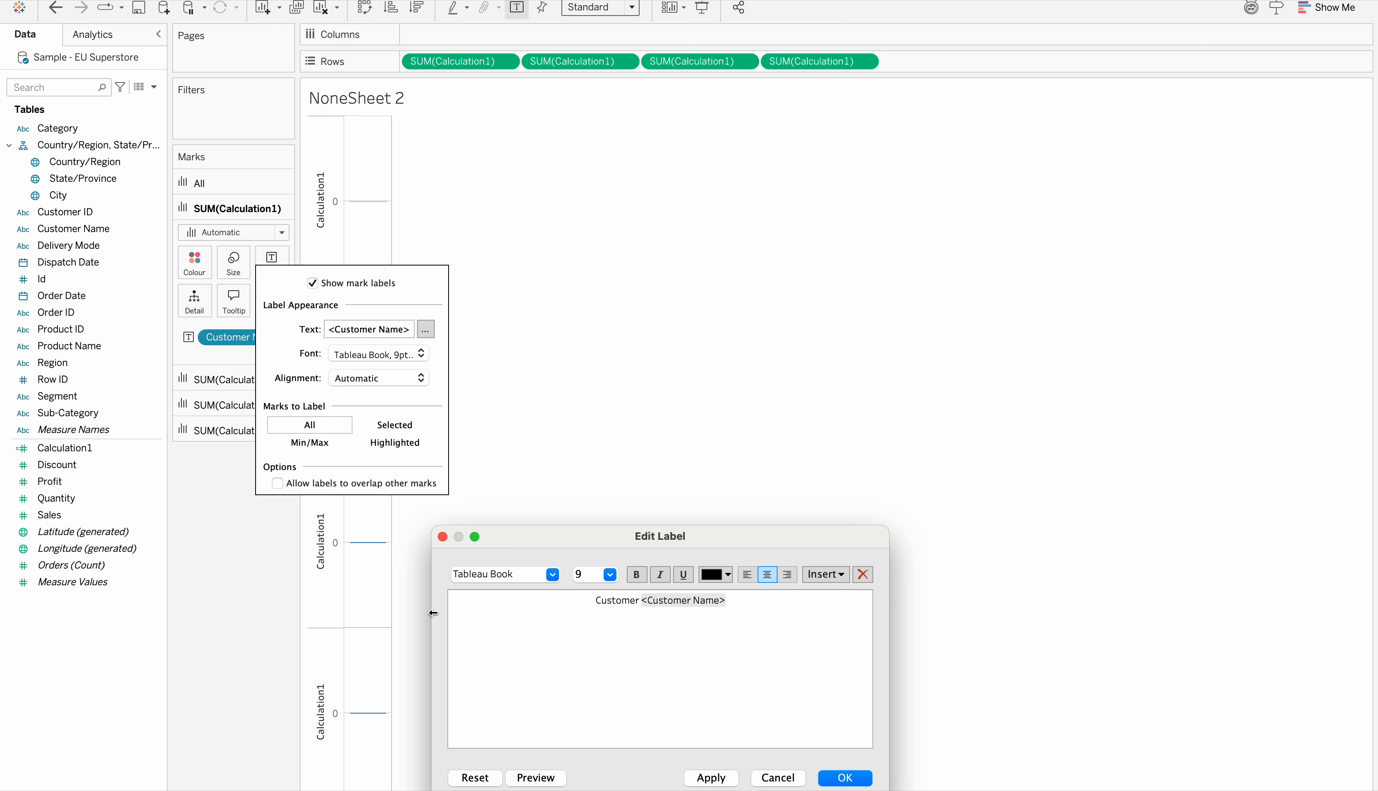
{"action": "type", "text": "n"}
{"action": "key", "text": "BackSpace"}
{"action": "type", "text": "Name"}
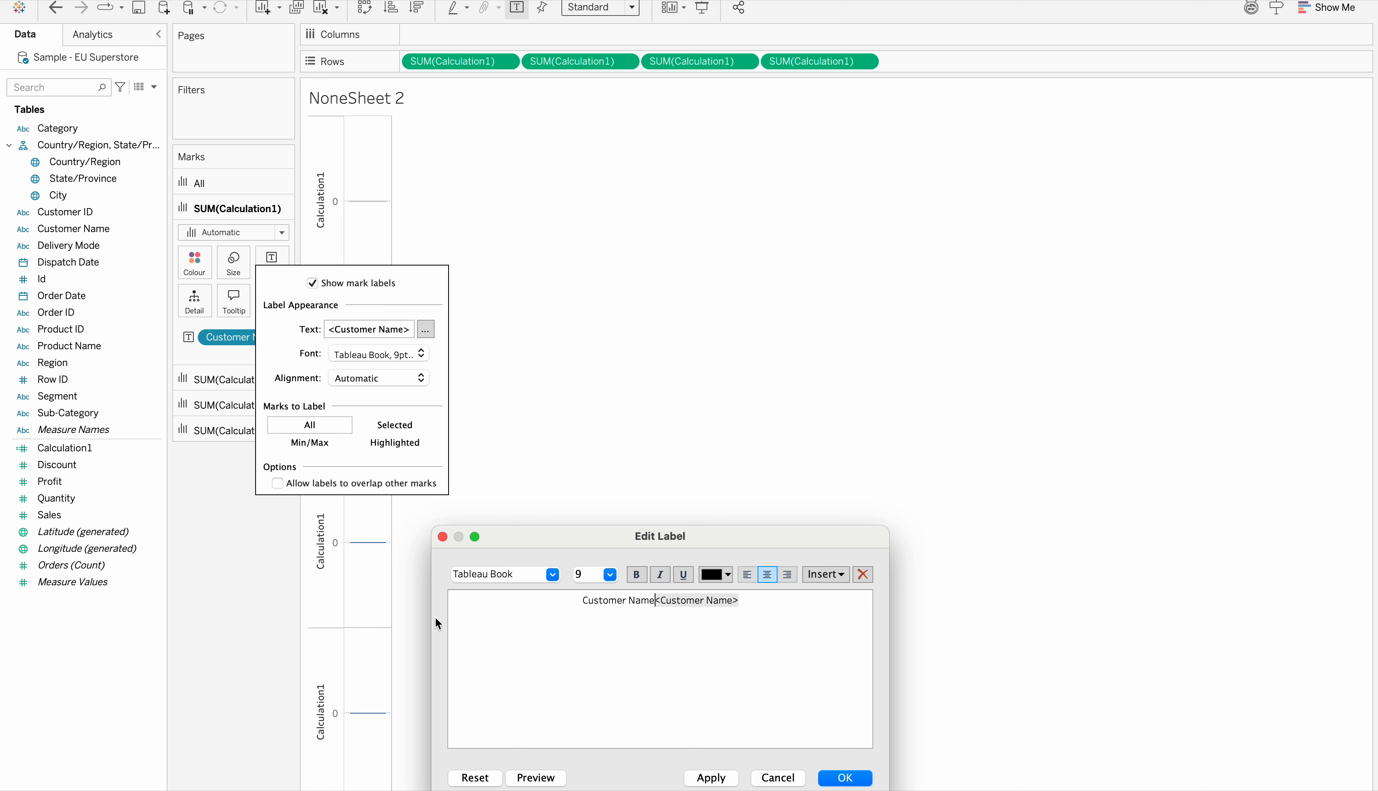
{"action": "type", "text": ":"}
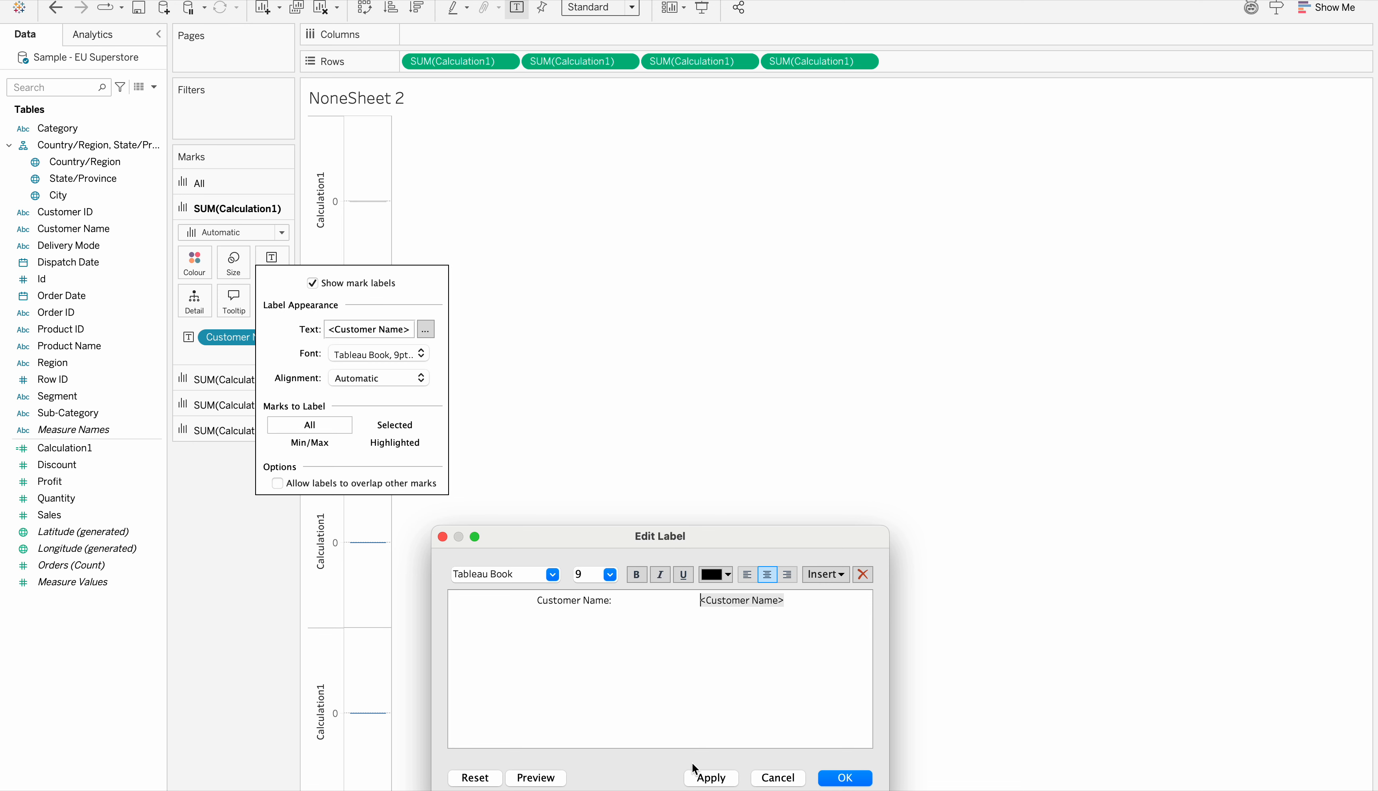
{"action": "left_click", "coordinate": [701, 776]}
{"action": "left_click", "coordinate": [845, 778]}
{"action": "left_click", "coordinate": [732, 496]}
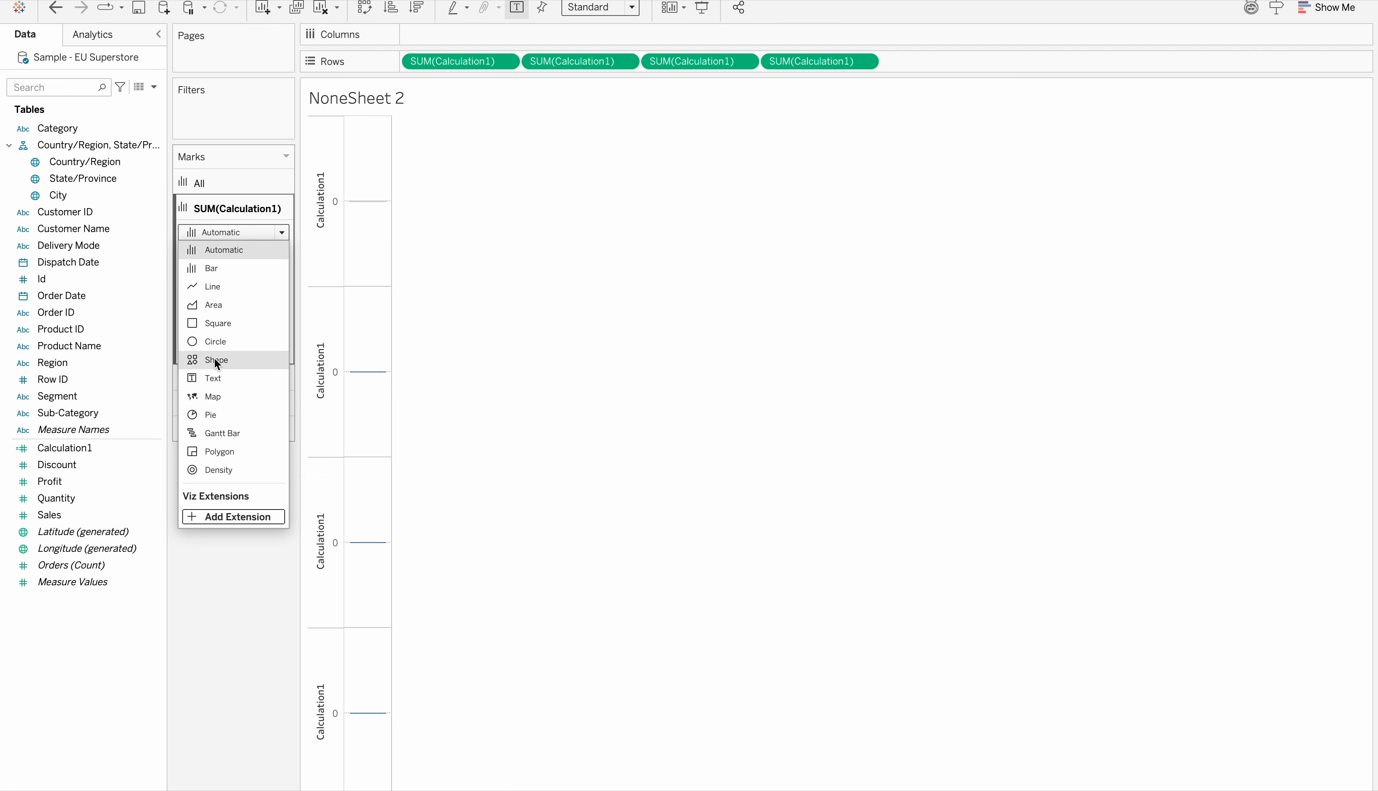
{"action": "left_click", "coordinate": [217, 378]}
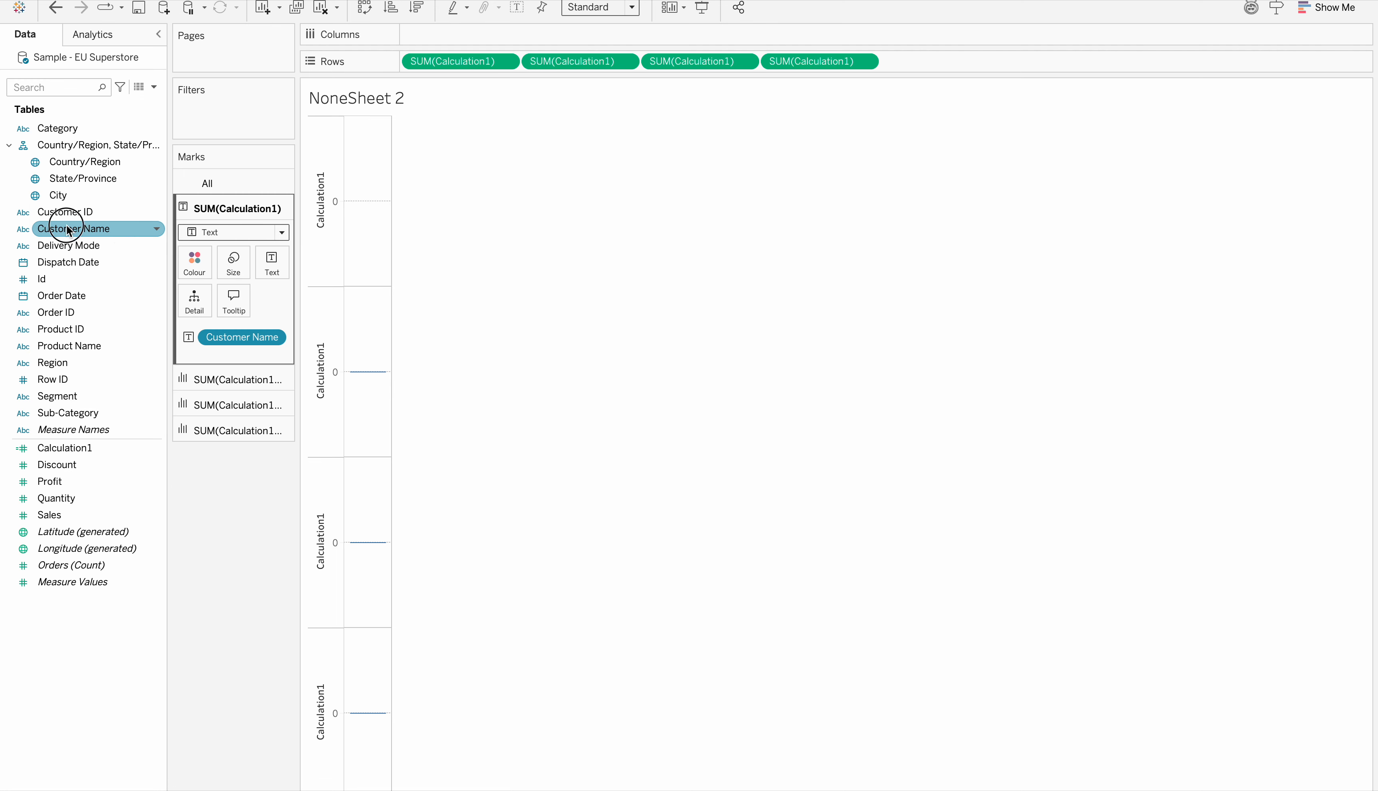
Filter the worksheet by Customer Name, keeping only the first customer in the list
{"action": "left_click_drag", "start_coordinate": [64, 228], "coordinate": [206, 111]}
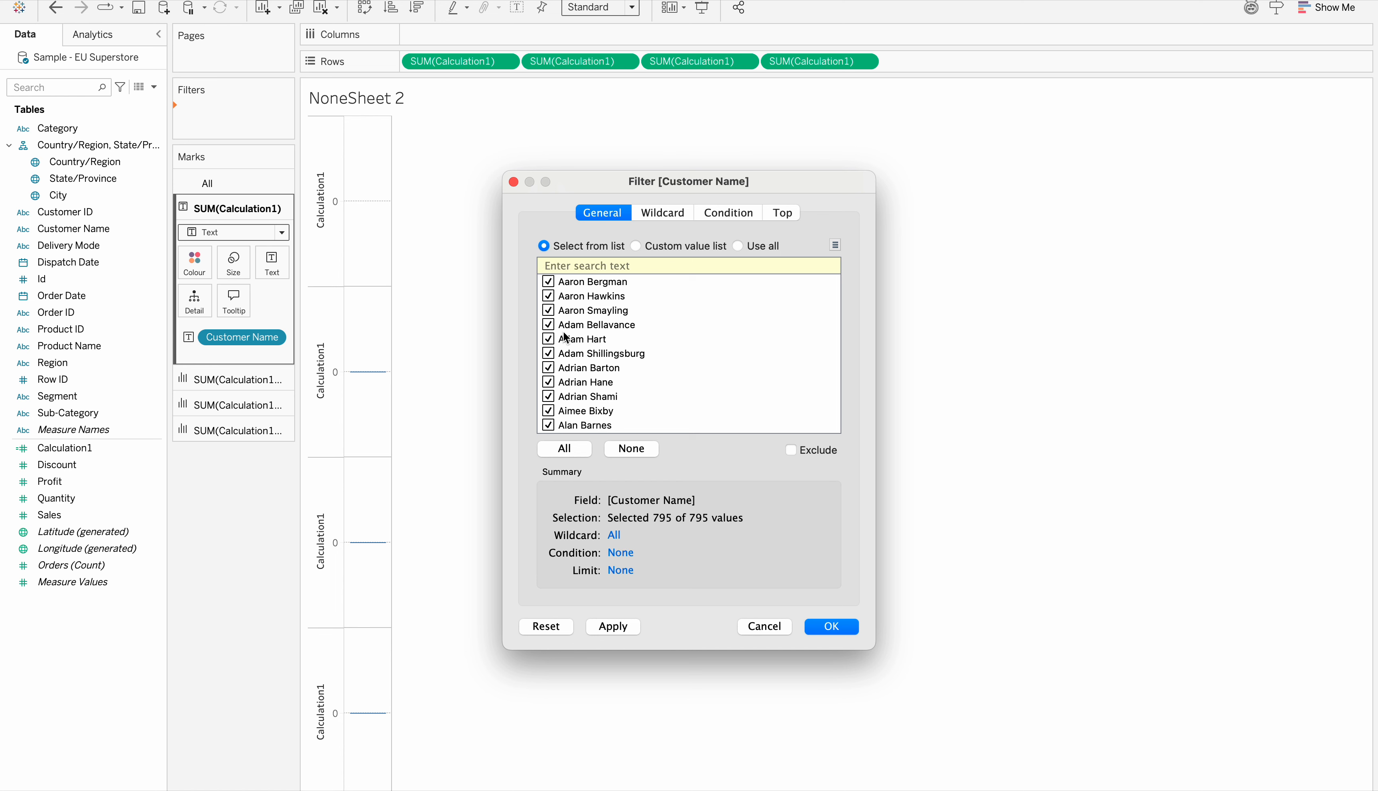
{"action": "left_click", "coordinate": [640, 449]}
{"action": "left_click", "coordinate": [612, 626]}
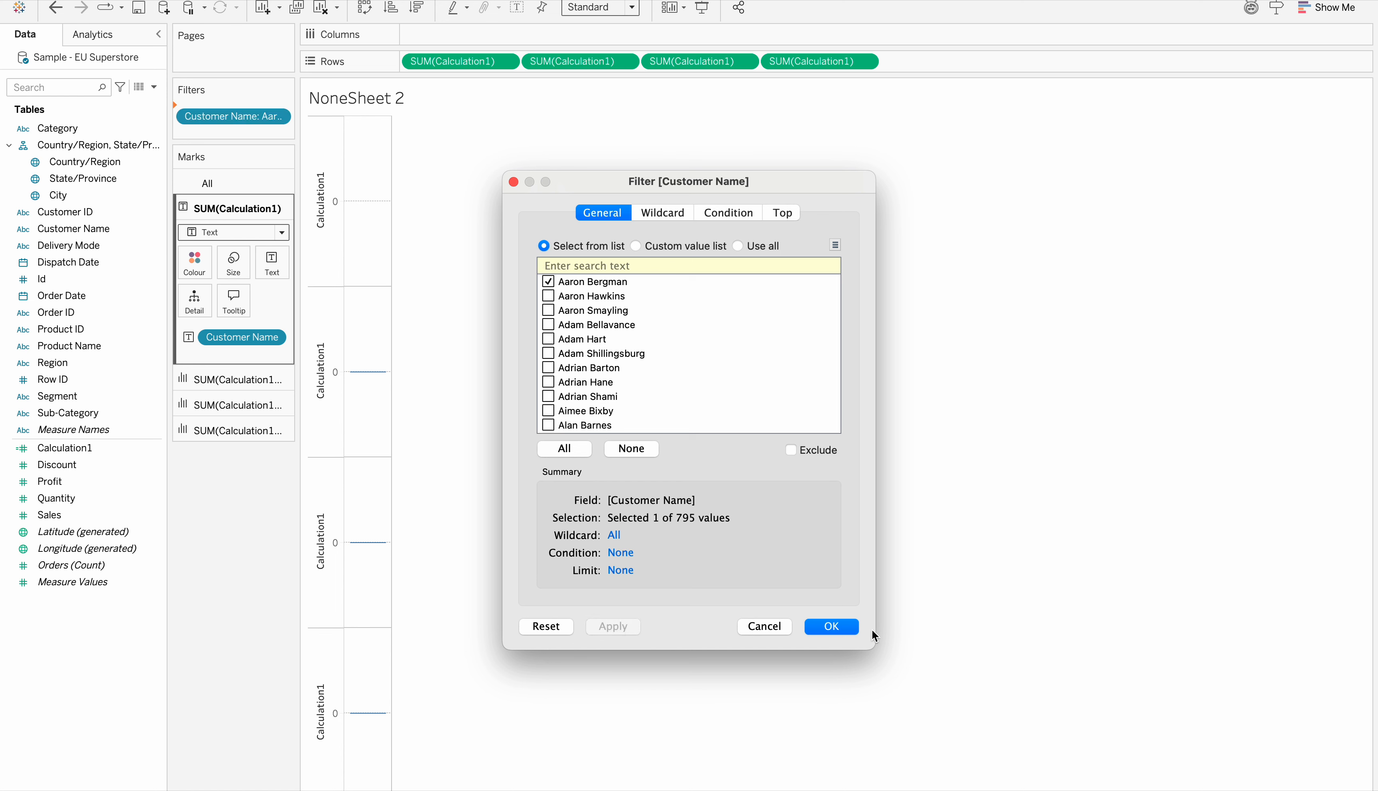
{"action": "left_click", "coordinate": [842, 627]}
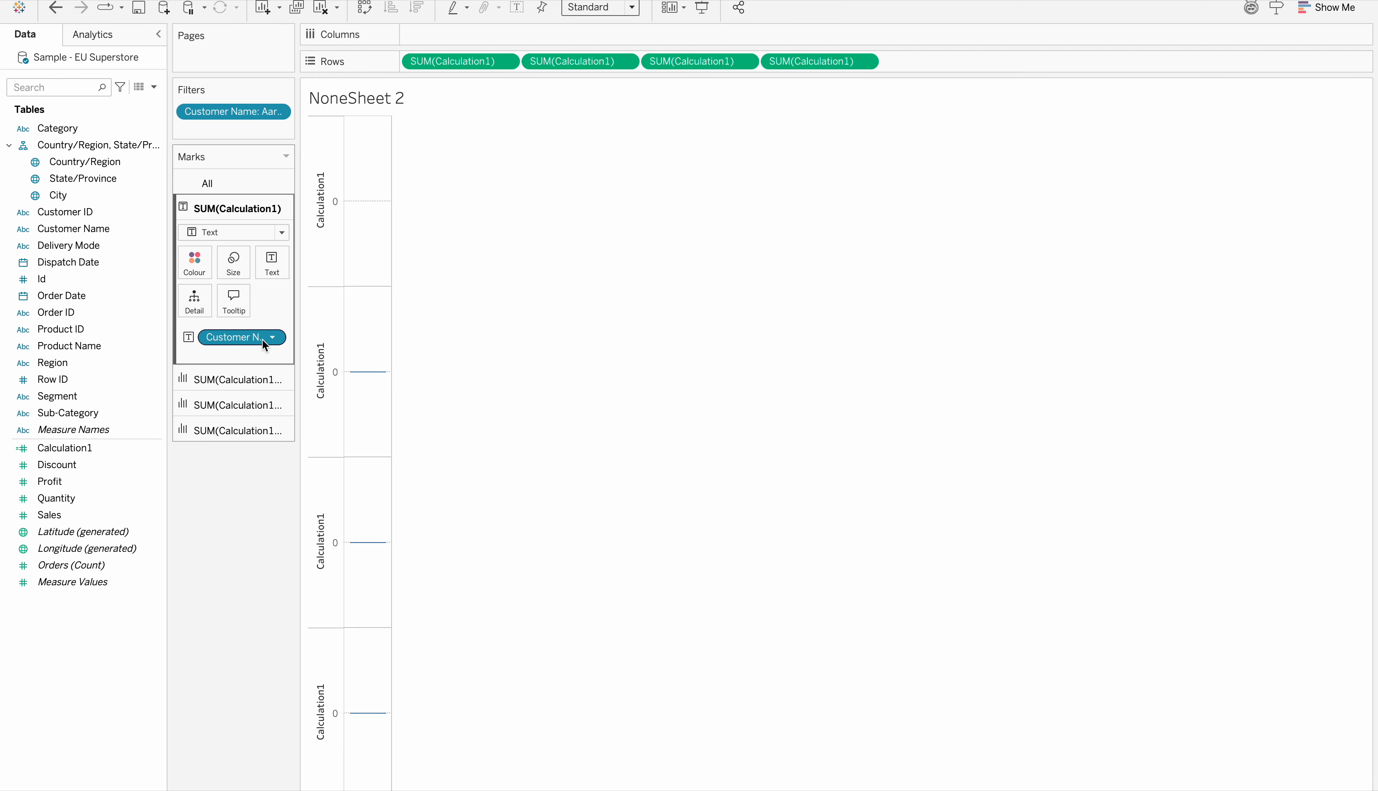
Check the label text of the first Calculation1 axis without changing it
{"action": "left_click", "coordinate": [276, 263]}
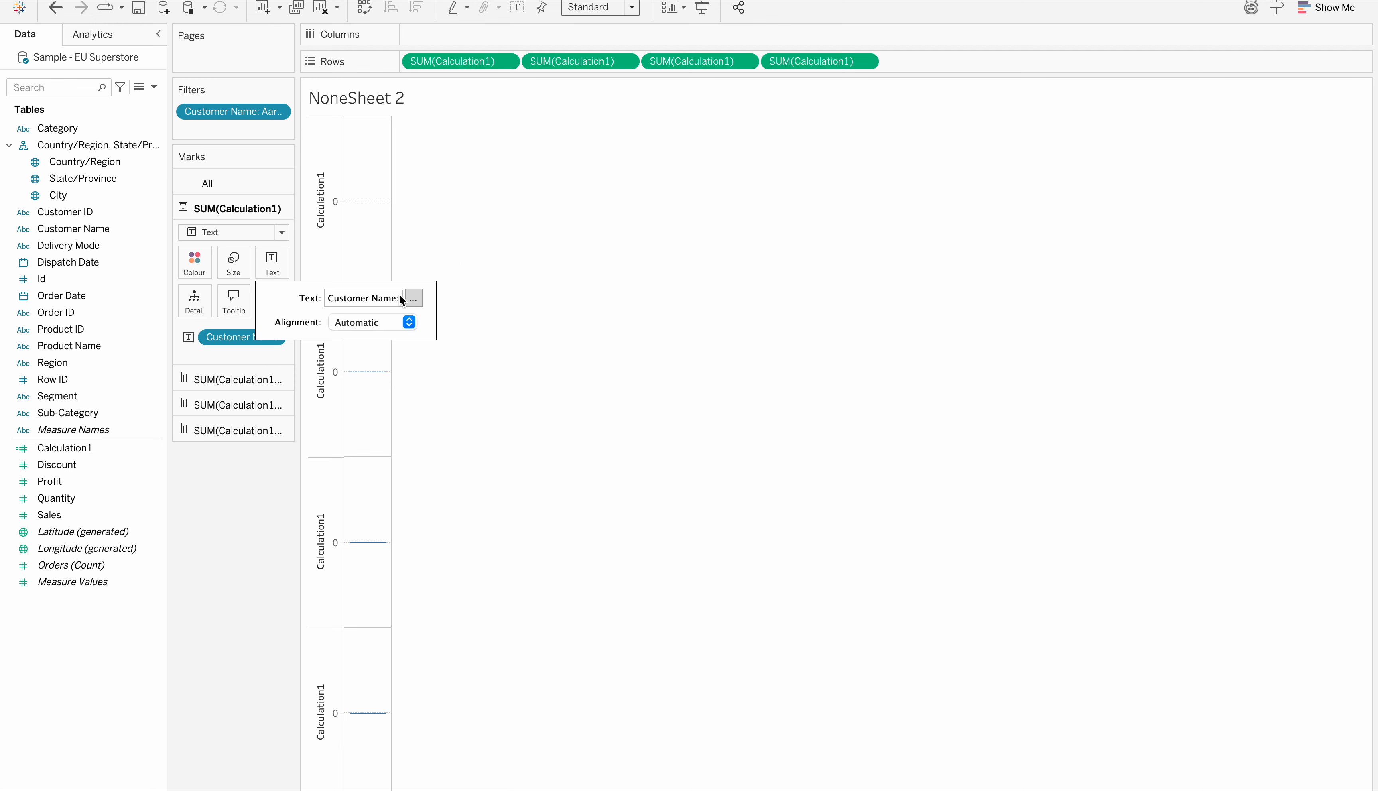
{"action": "left_click", "coordinate": [414, 298]}
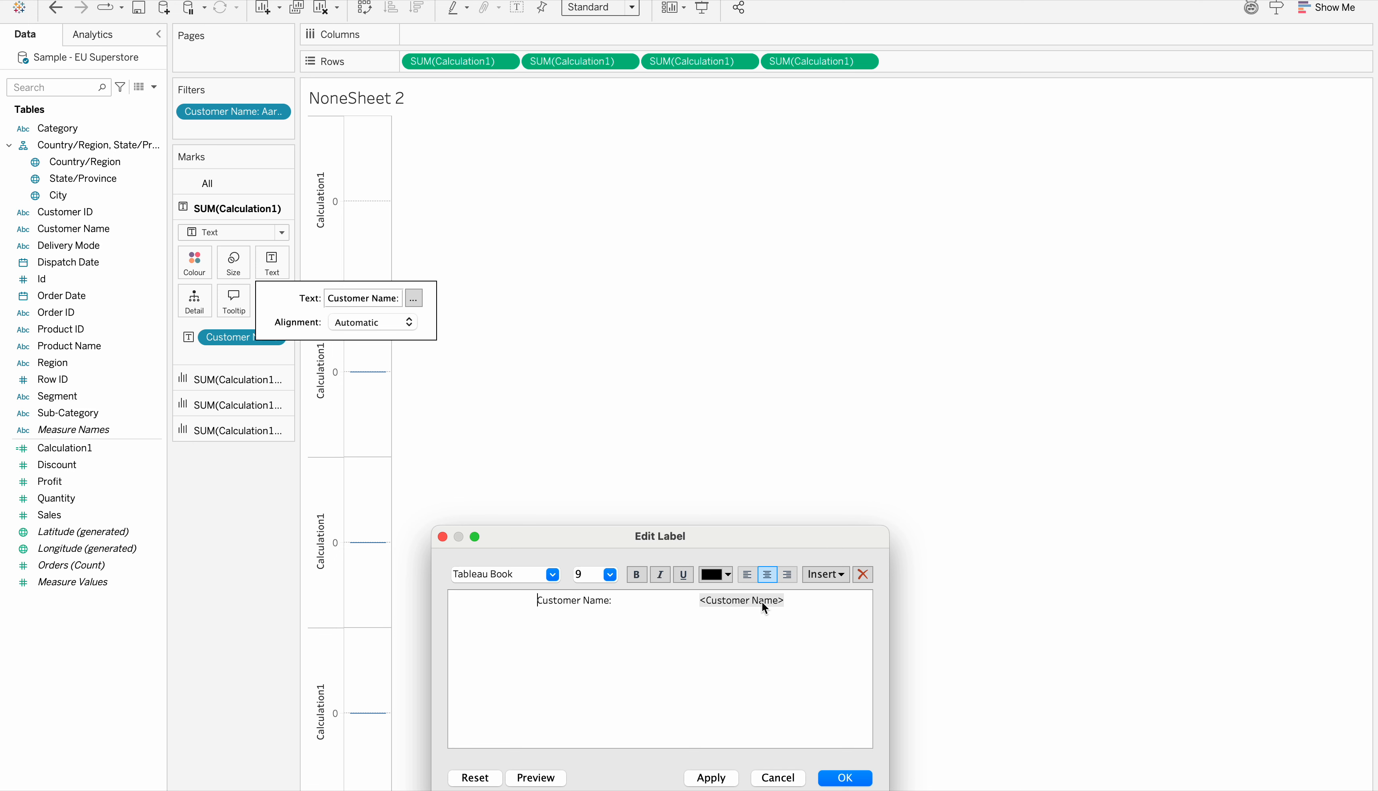
{"action": "left_click", "coordinate": [846, 777]}
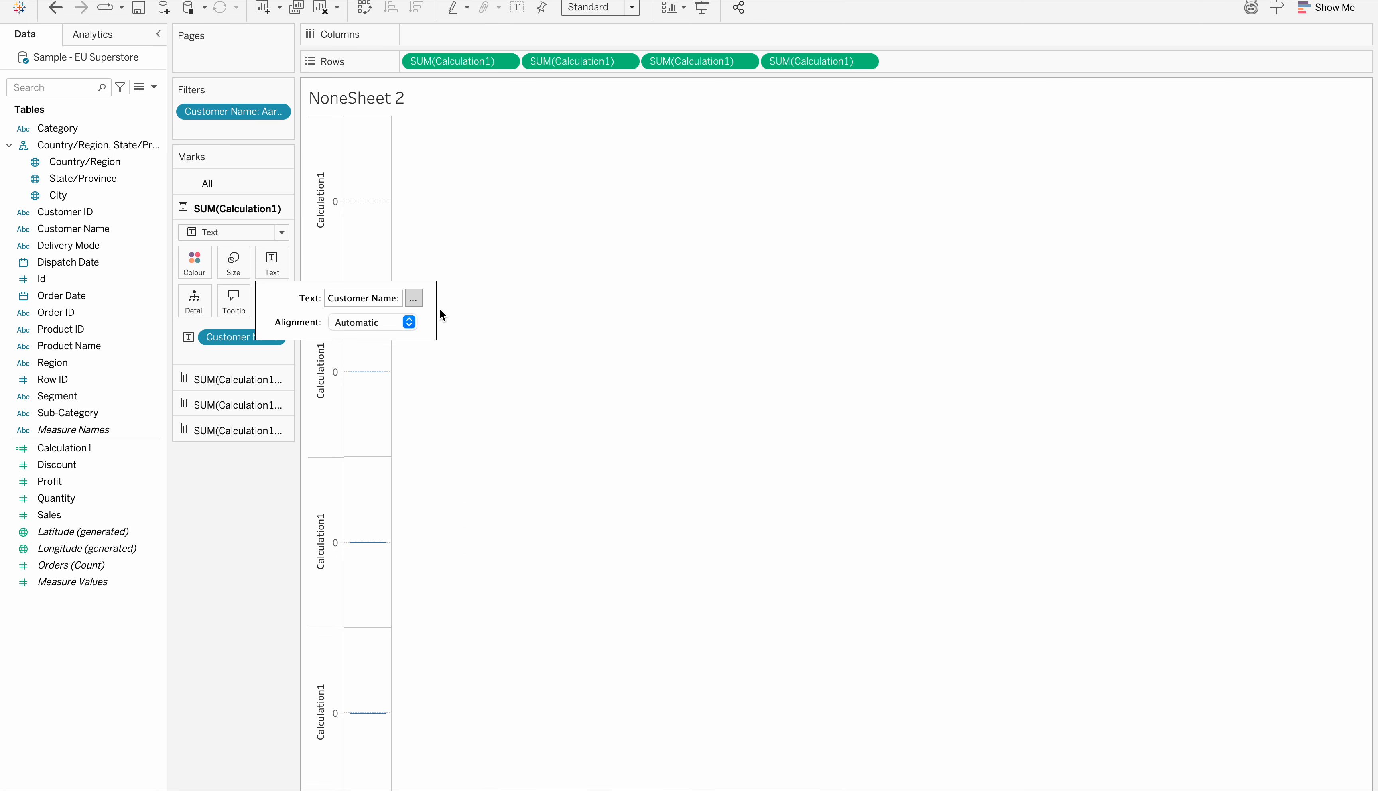
{"action": "left_click", "coordinate": [531, 330]}
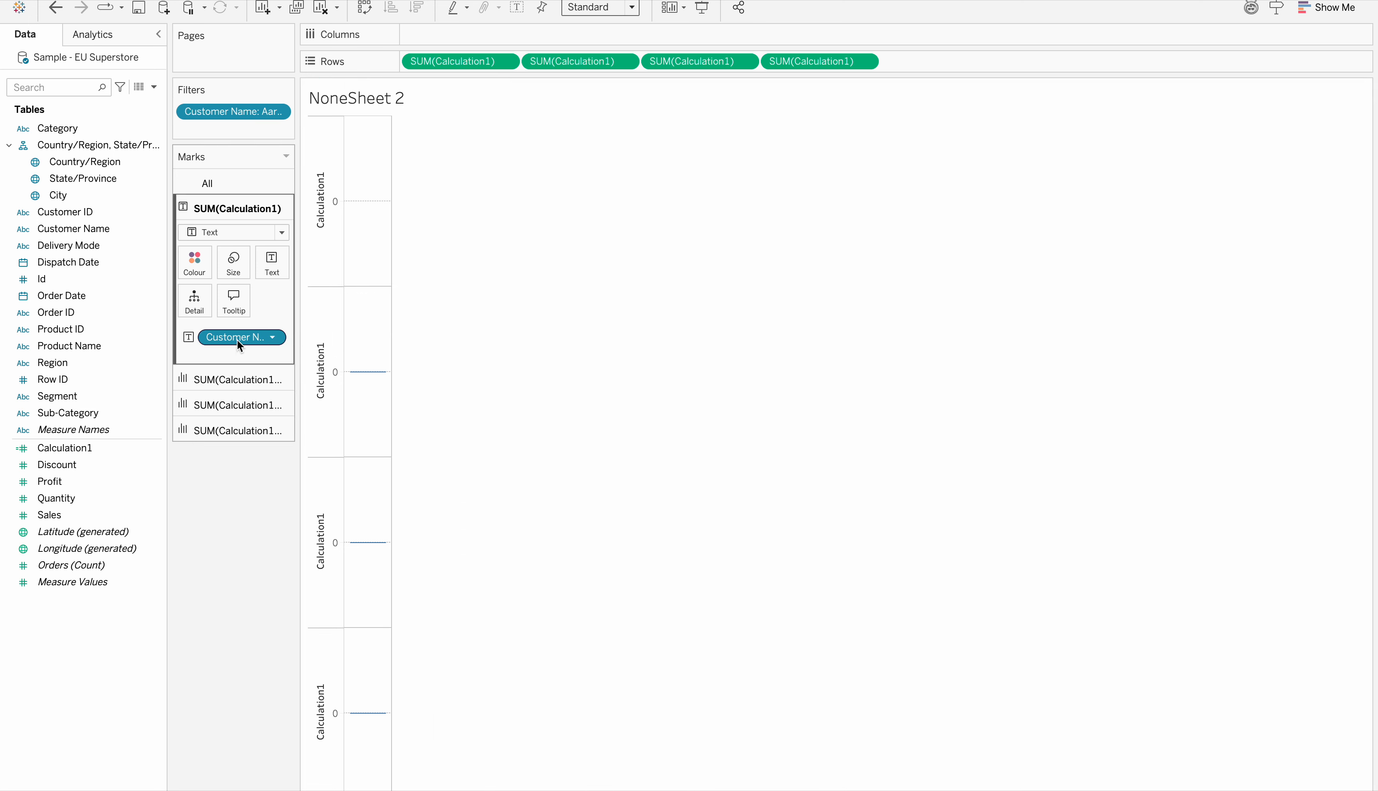
Remove Customer Name from the first axis's marks and add it back as text, and widen the chart column
{"action": "left_click_drag", "start_coordinate": [237, 337], "coordinate": [198, 517]}
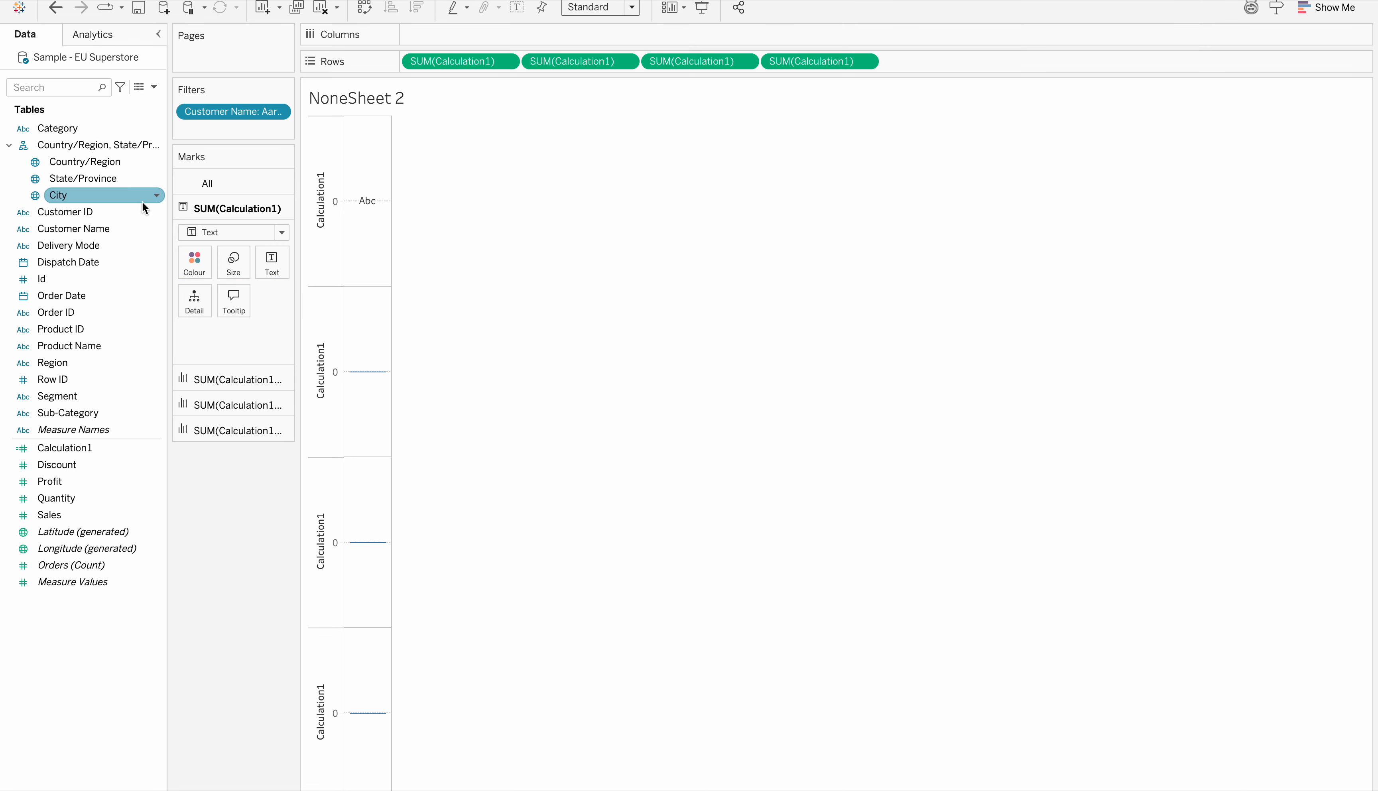
{"action": "left_click_drag", "start_coordinate": [72, 230], "coordinate": [270, 259]}
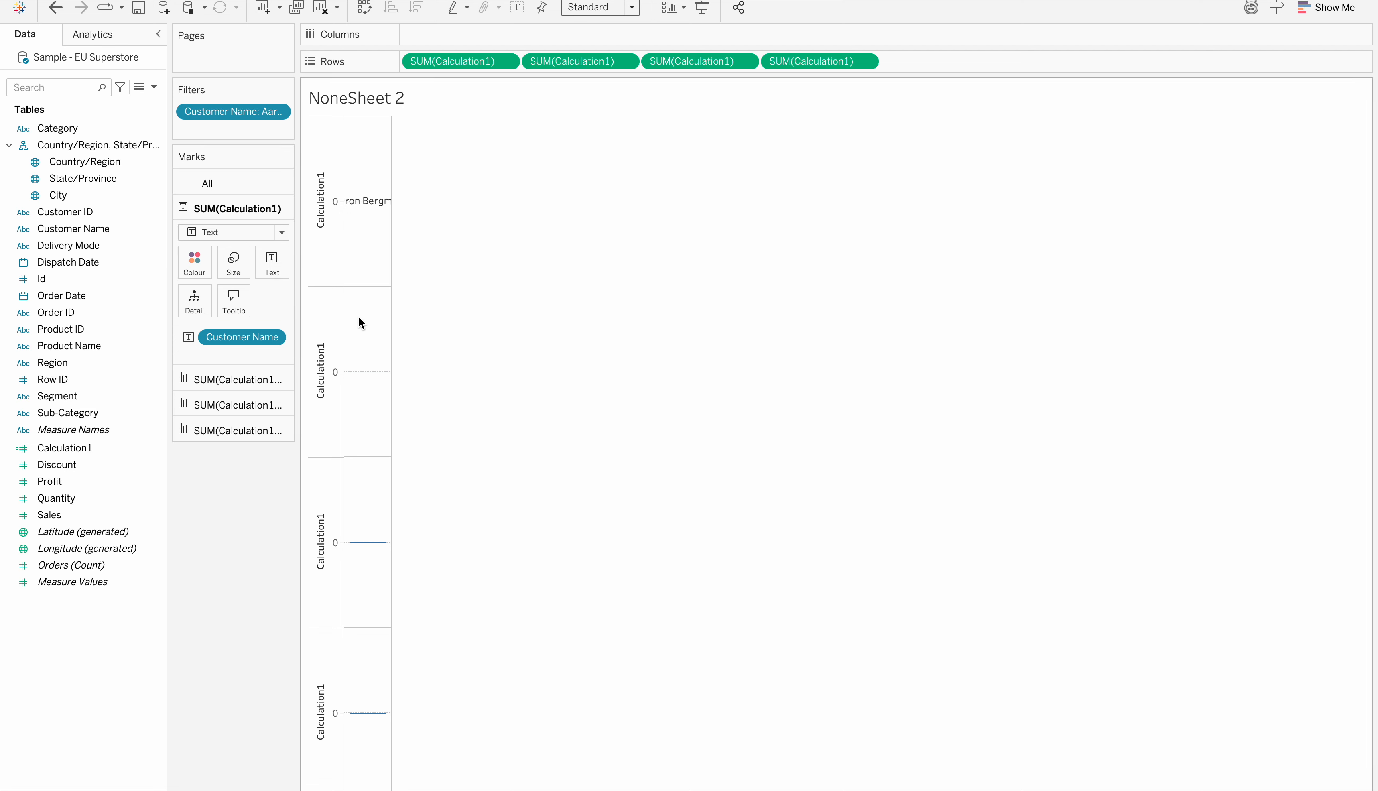
{"action": "left_click_drag", "start_coordinate": [390, 330], "coordinate": [577, 338]}
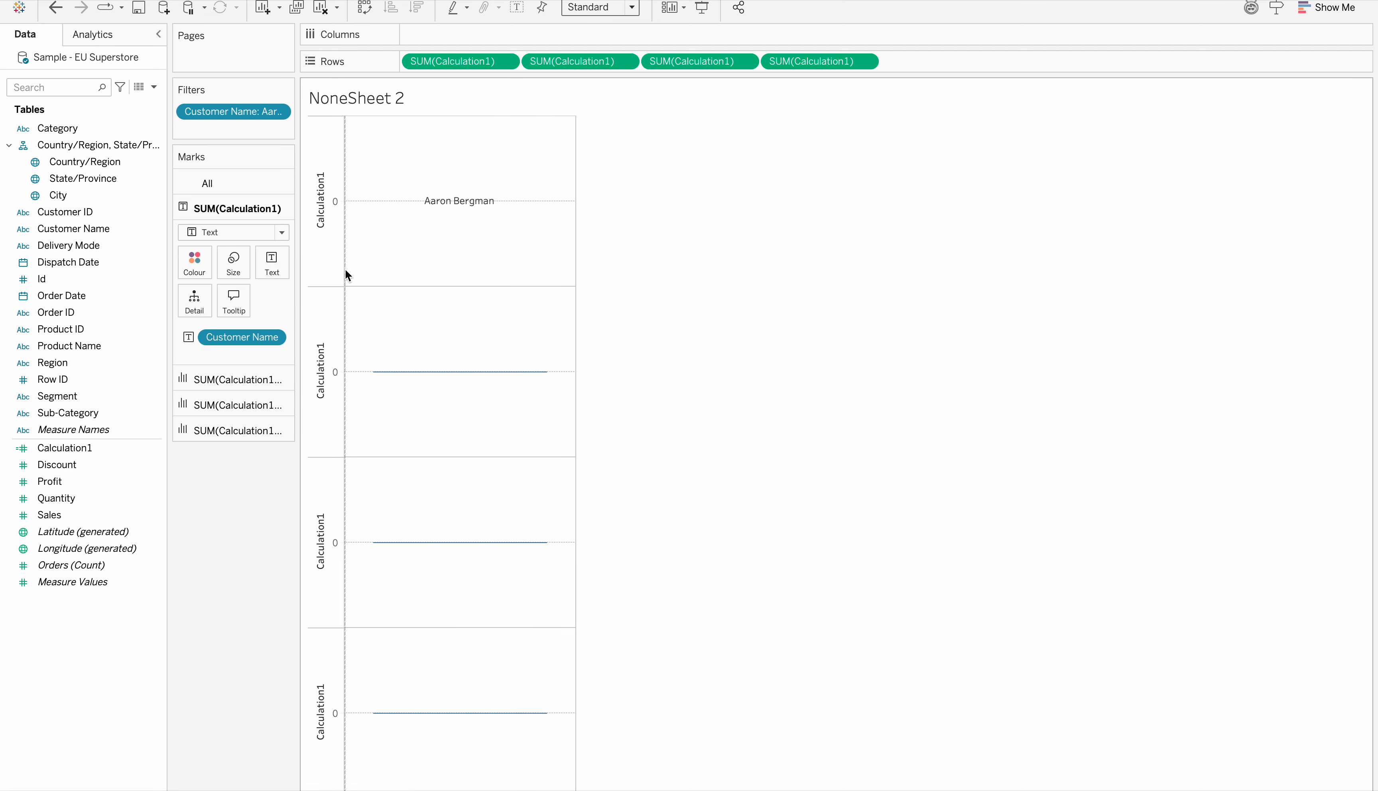
{"action": "left_click_drag", "start_coordinate": [344, 268], "coordinate": [360, 273]}
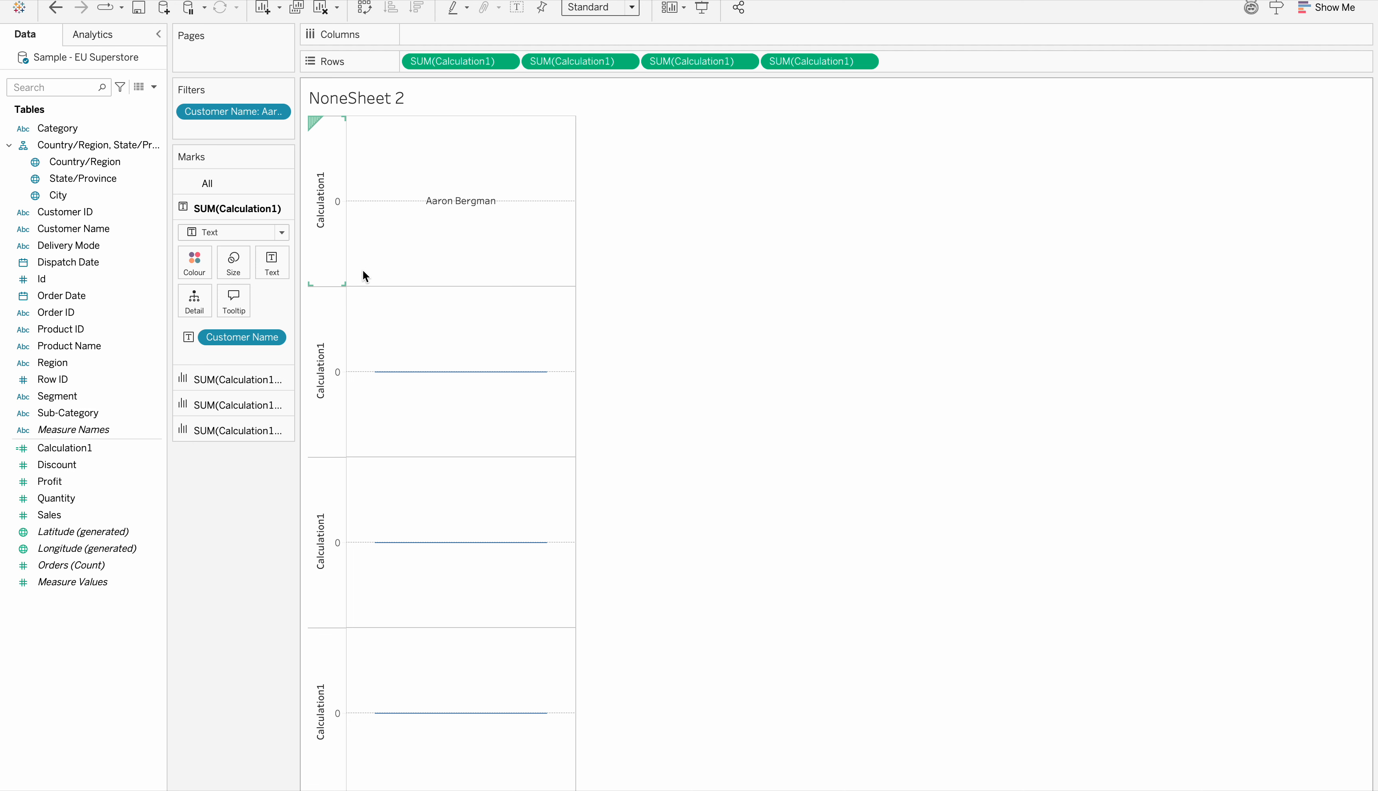
Insert a bold "Customer Name:" with wide spacing before the Customer Name field in the first axis's label text
{"action": "left_click", "coordinate": [271, 264]}
{"action": "left_click", "coordinate": [406, 299]}
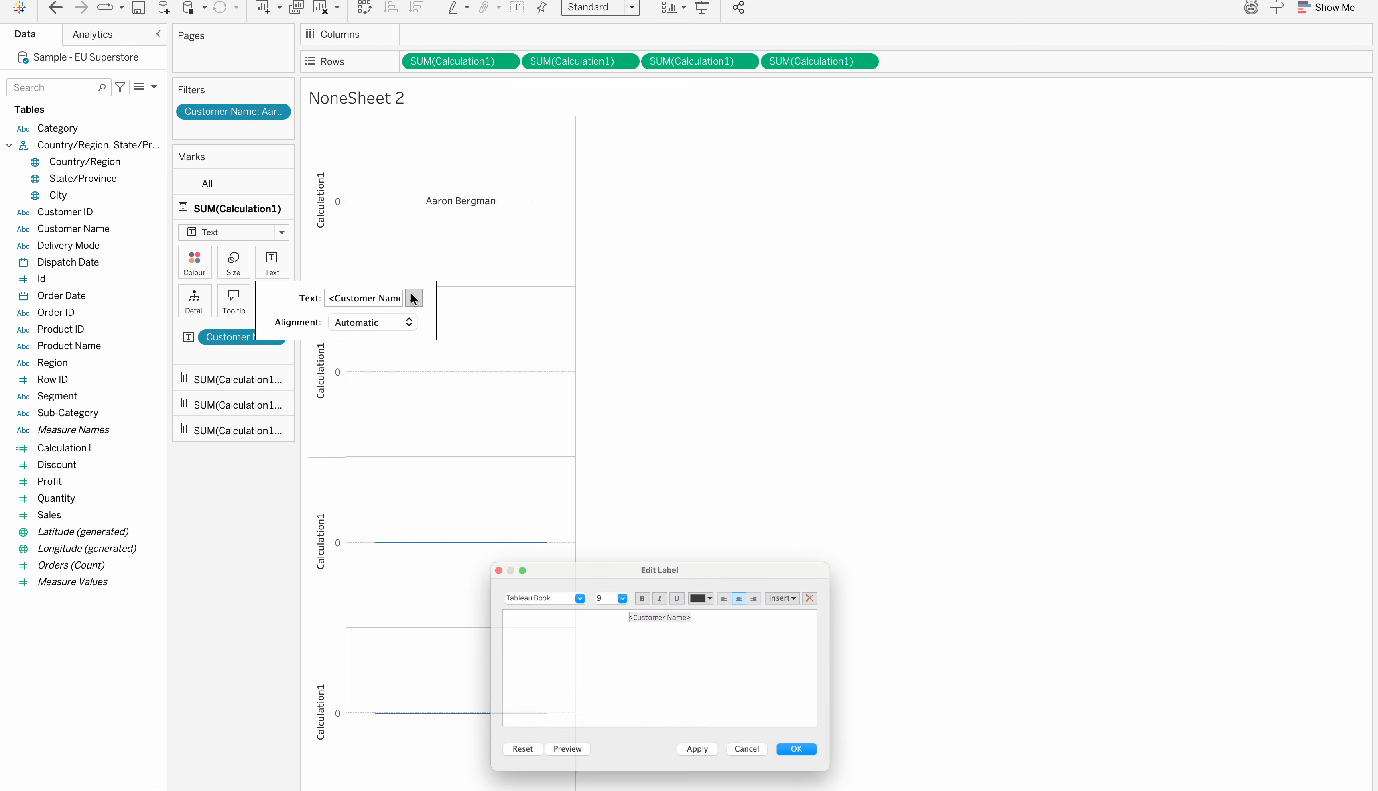
{"action": "type", "text": "Custom"}
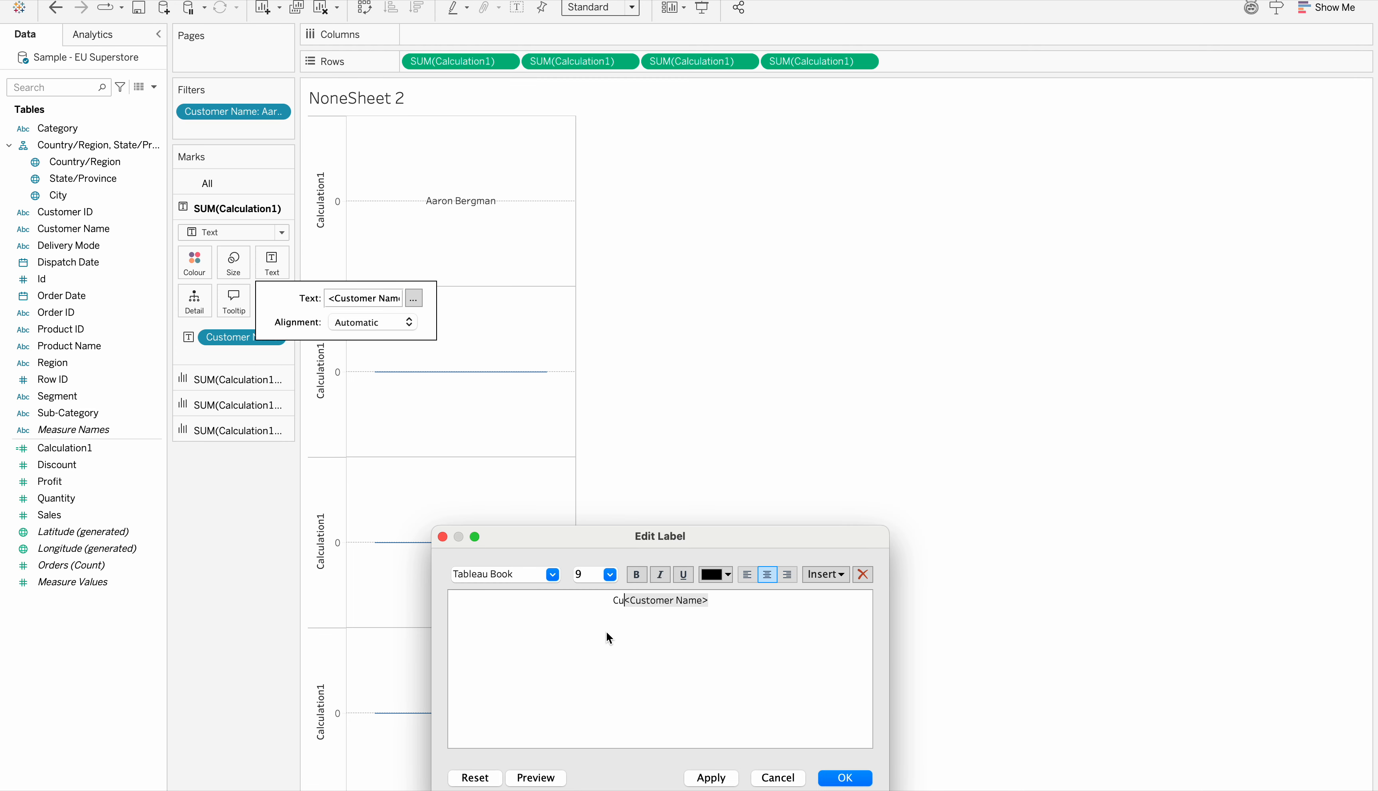
{"action": "type", "text": "er Name"}
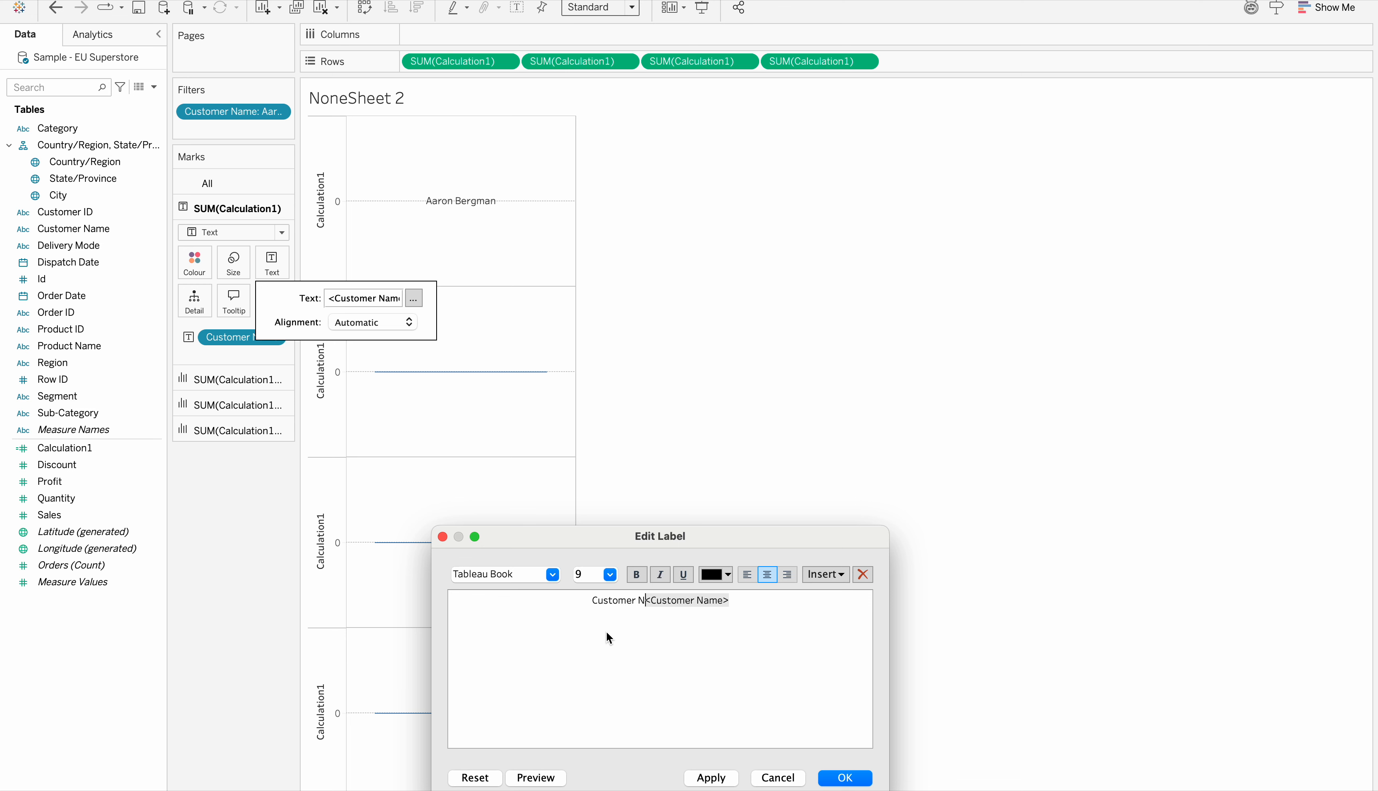
{"action": "type", "text": ":"}
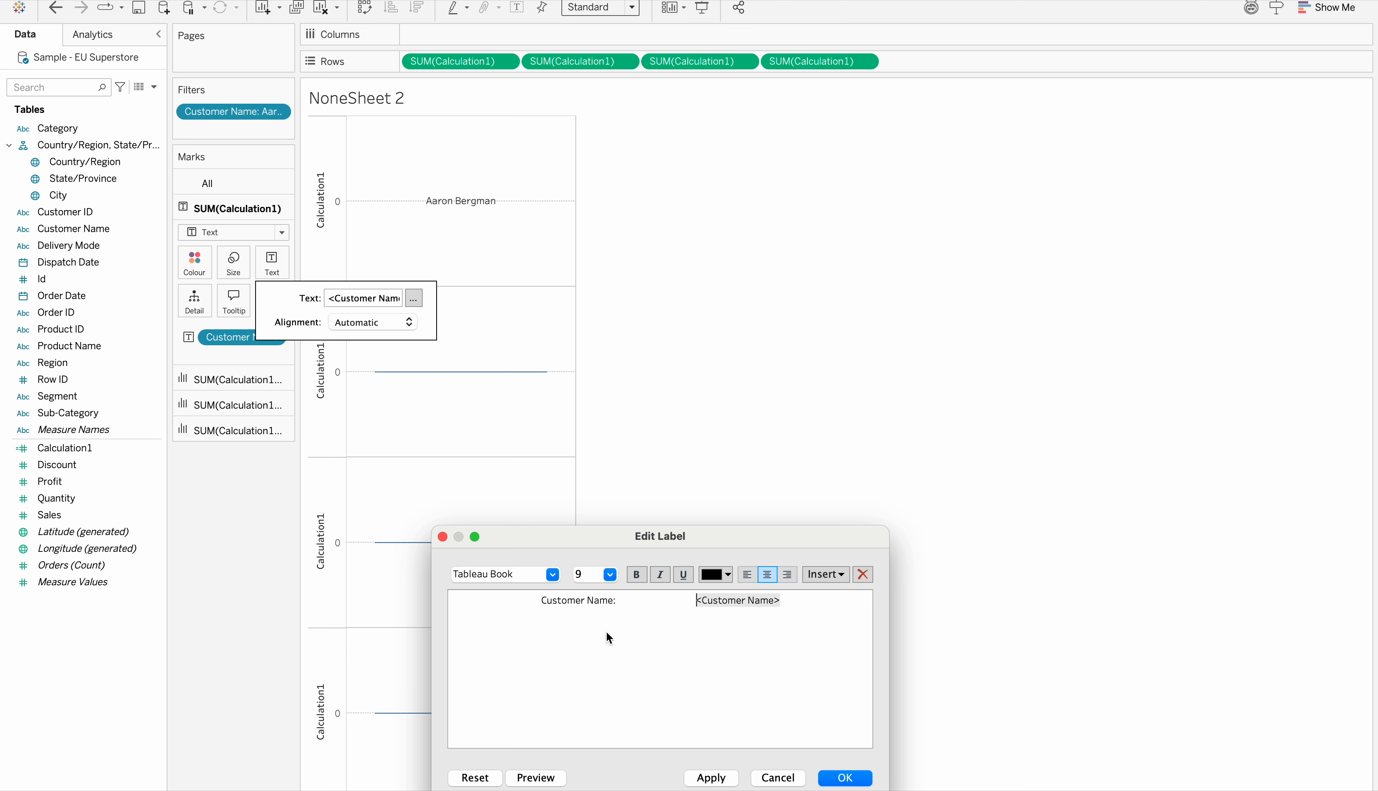
{"action": "left_click_drag", "start_coordinate": [620, 602], "coordinate": [518, 602]}
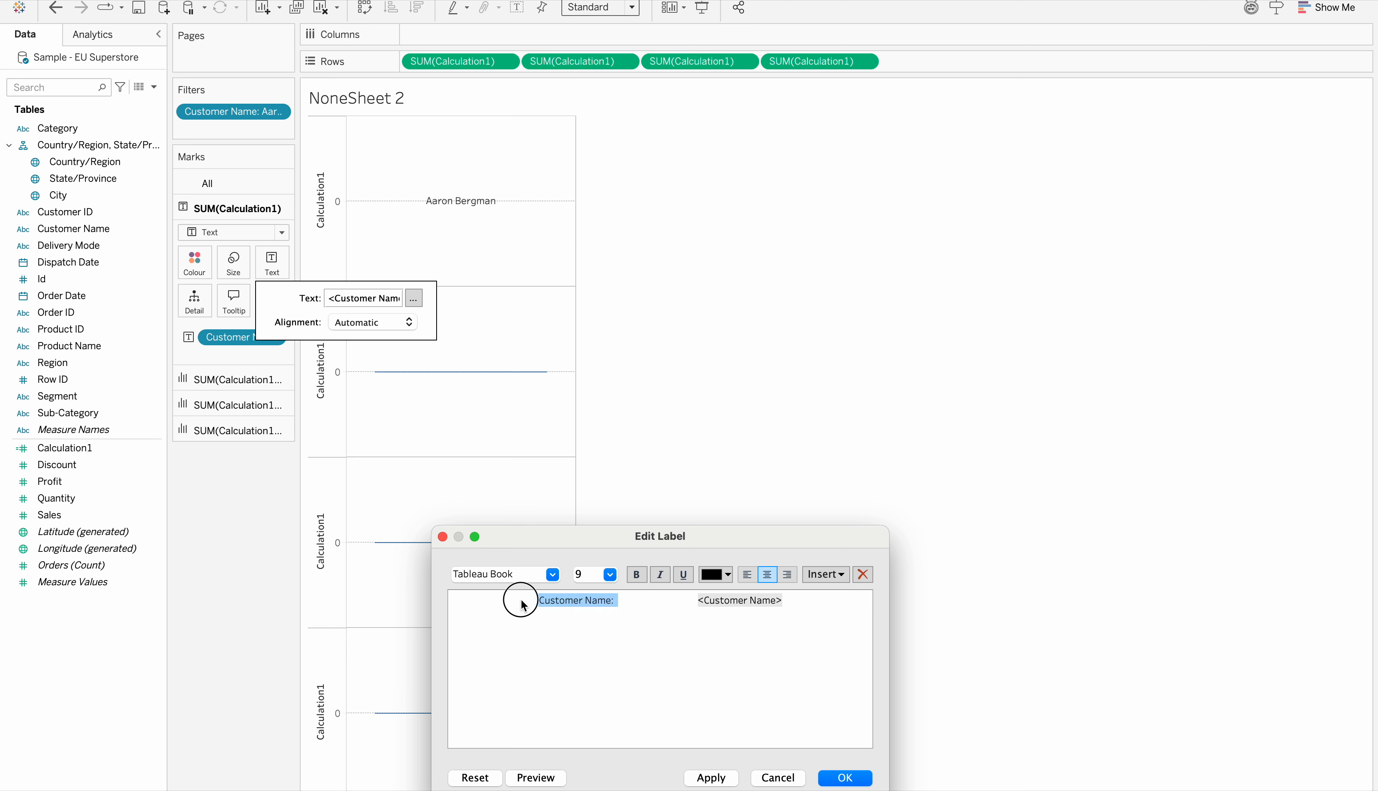
{"action": "left_click", "coordinate": [636, 575]}
{"action": "left_click", "coordinate": [711, 776]}
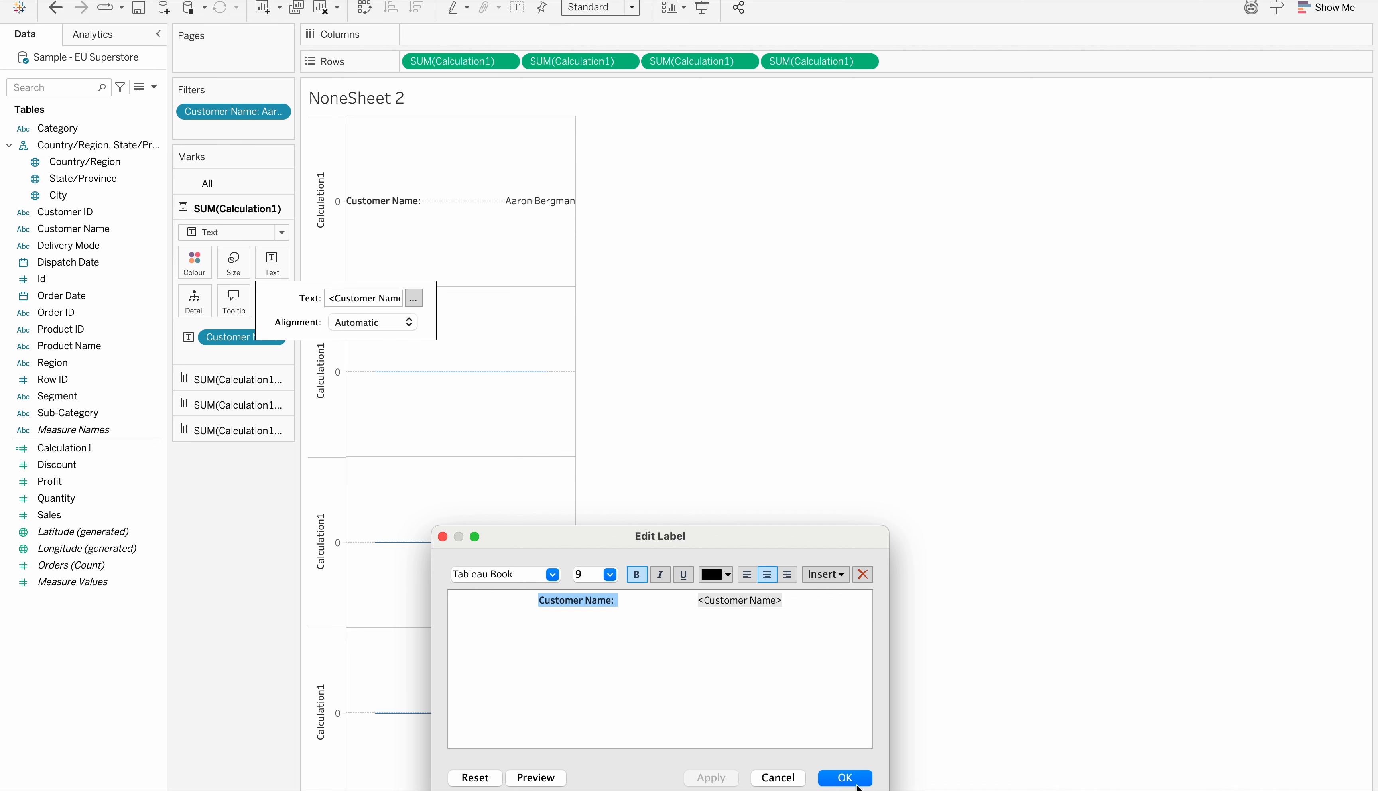
{"action": "left_click", "coordinate": [845, 777]}
{"action": "left_click", "coordinate": [684, 301]}
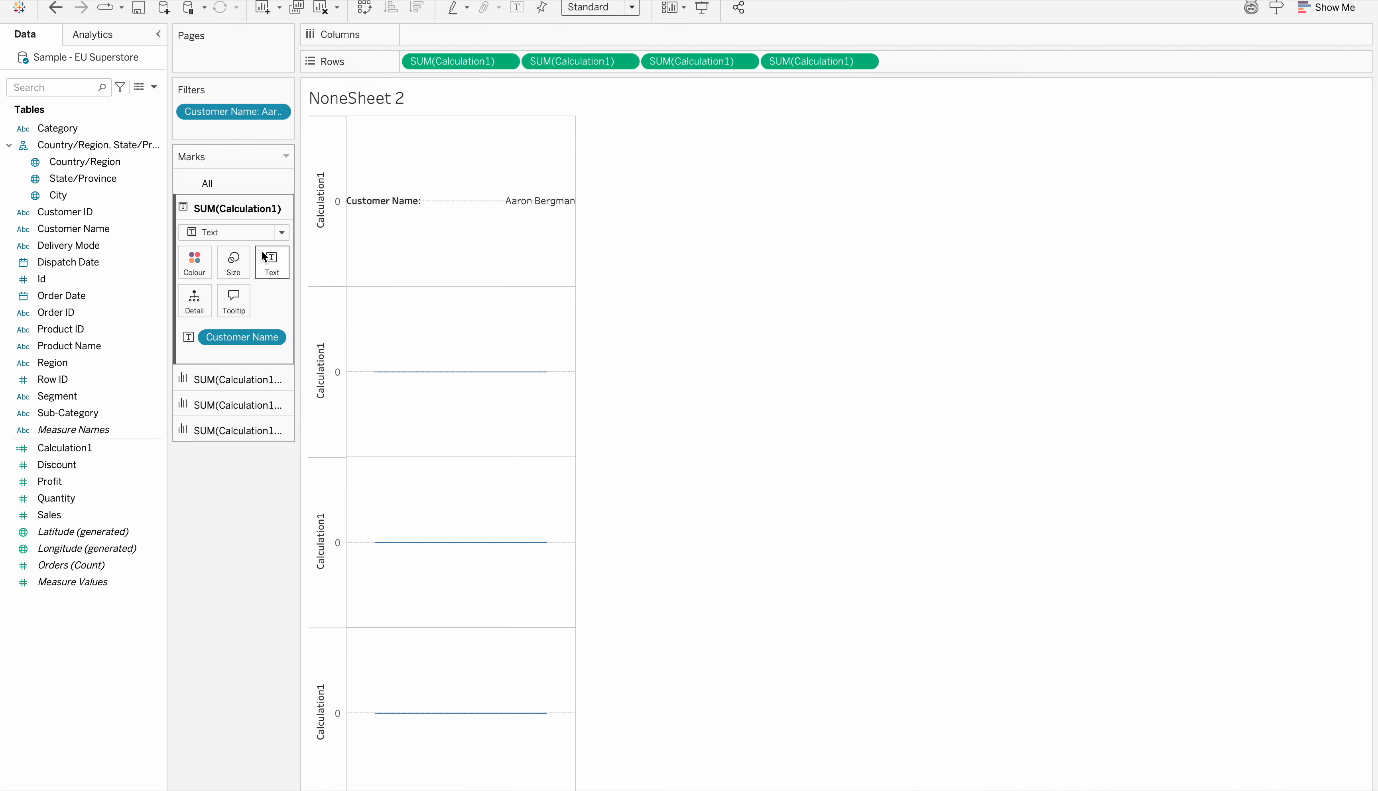
Change the first axis's mark type to Bar and widen the chart column to fit the full label
{"action": "left_click", "coordinate": [281, 232]}
{"action": "left_click", "coordinate": [230, 268]}
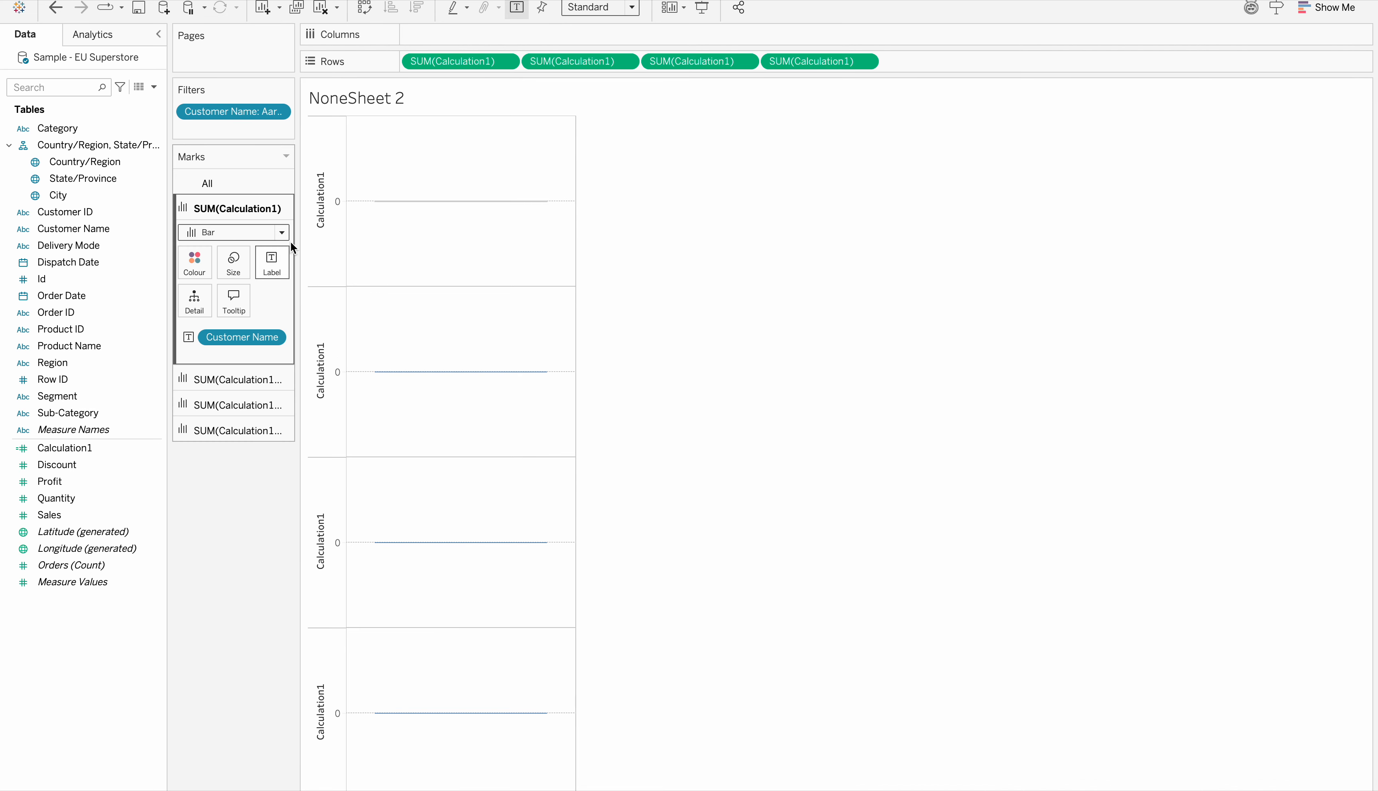
{"action": "mouse_move", "coordinate": [419, 207]}
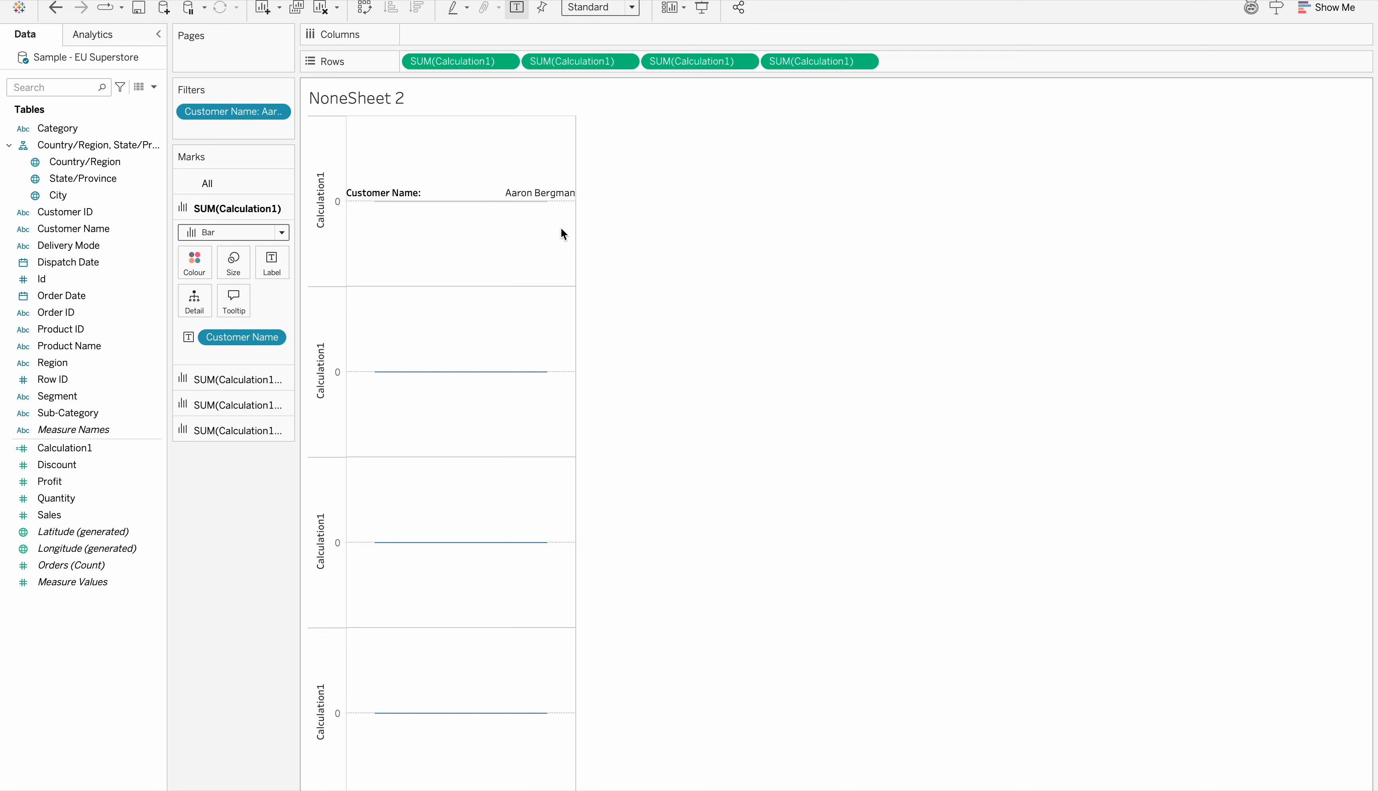
{"action": "left_click_drag", "start_coordinate": [575, 207], "coordinate": [610, 208]}
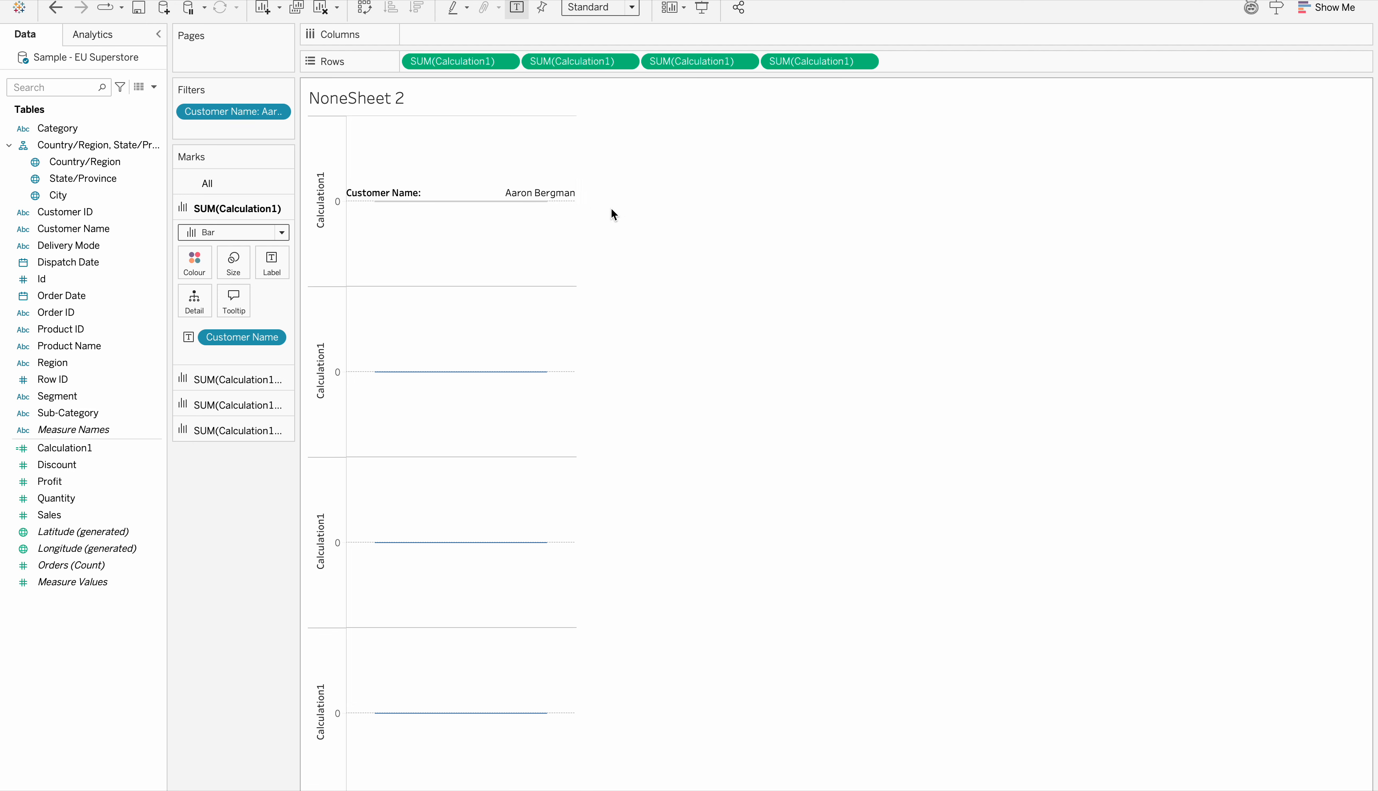
Add Customer ID to the label of the second Calculation1 axis
{"action": "left_click", "coordinate": [225, 380]}
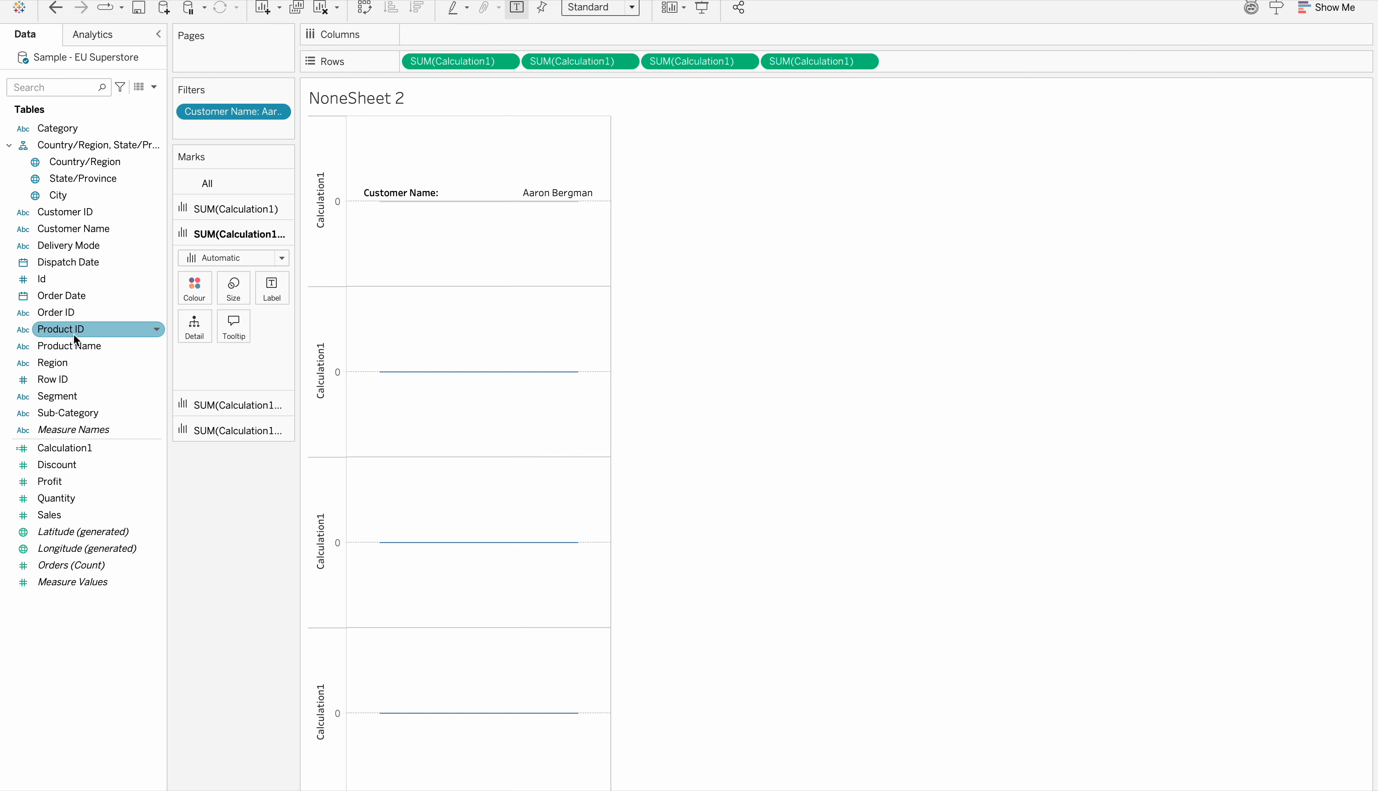
{"action": "left_click_drag", "start_coordinate": [83, 212], "coordinate": [265, 294]}
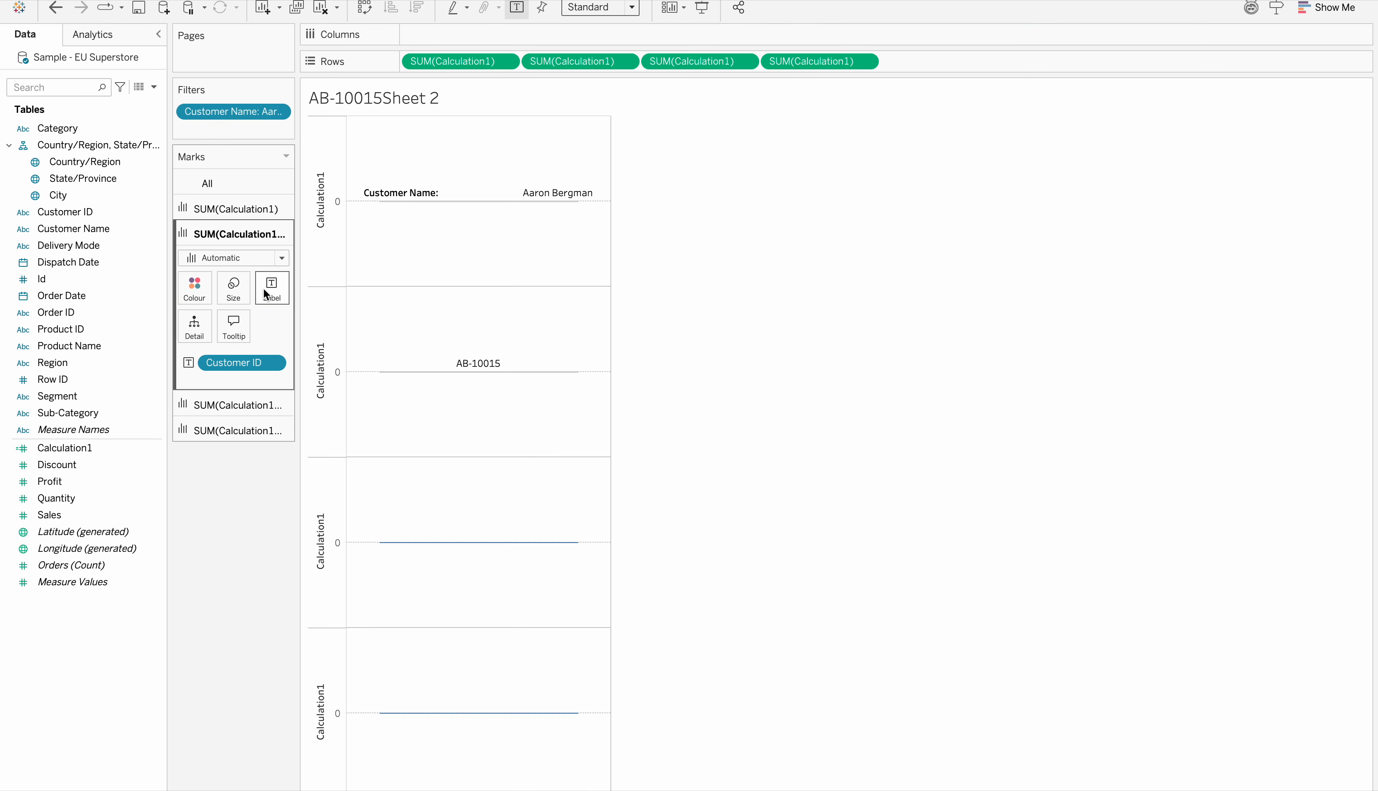
Insert "Customer ID:" followed by wide spacing before the Customer ID field in the second axis's label text
{"action": "left_click", "coordinate": [272, 289]}
{"action": "left_click", "coordinate": [425, 354]}
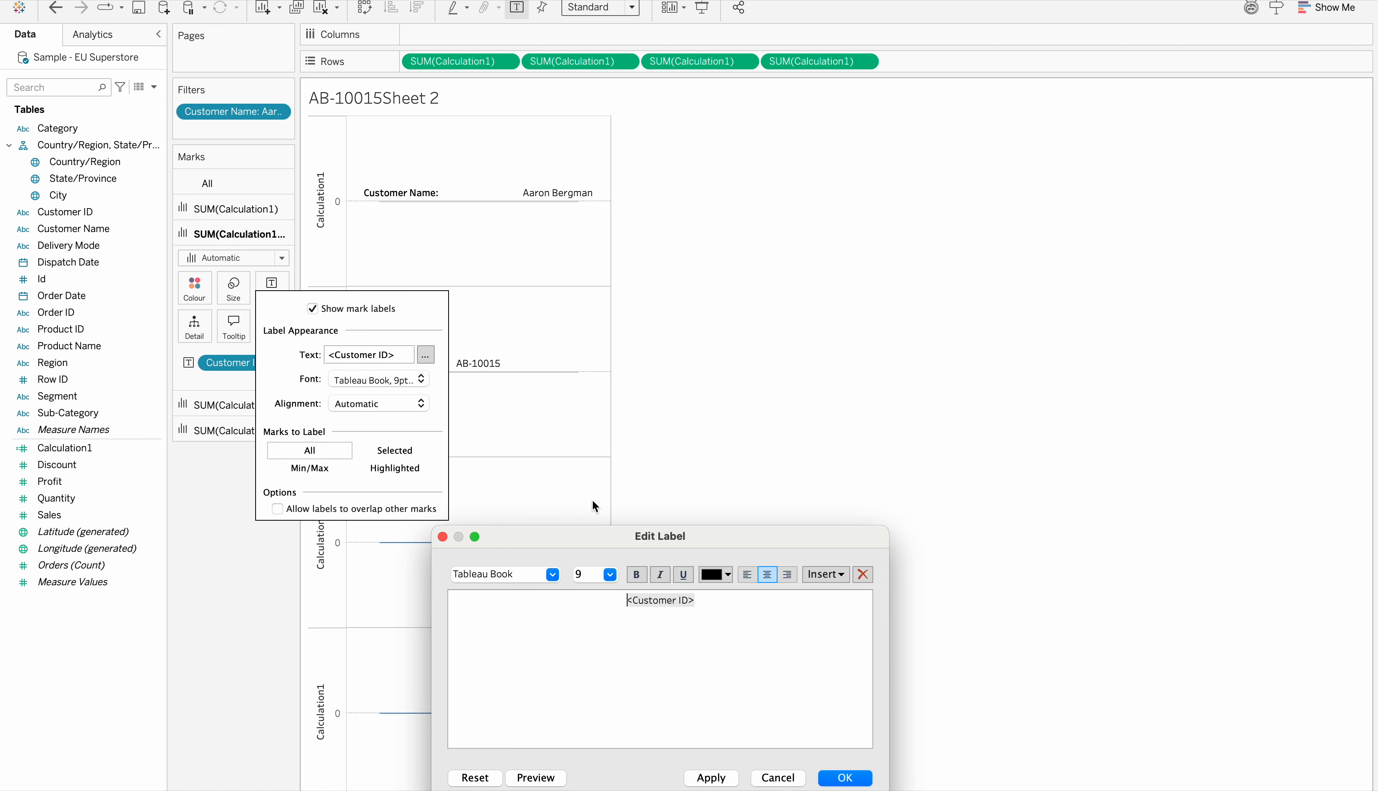
{"action": "left_click", "coordinate": [569, 598]}
{"action": "type", "text": "Custoem"}
{"action": "key", "text": "BackSpace"}
{"action": "key", "text": "BackSpace"}
{"action": "key", "text": "BackSpace"}
{"action": "type", "text": "mer"}
{"action": "key", "text": "Return"}
{"action": "key", "text": "BackSpace"}
{"action": "key", "text": "BackSpace"}
{"action": "key", "text": "BackSpace"}
{"action": "type", "text": "o"}
{"action": "key", "text": "BackSpace"}
{"action": "key", "text": "BackSpace"}
{"action": "key", "text": "BackSpace"}
{"action": "type", "text": "tomer N"}
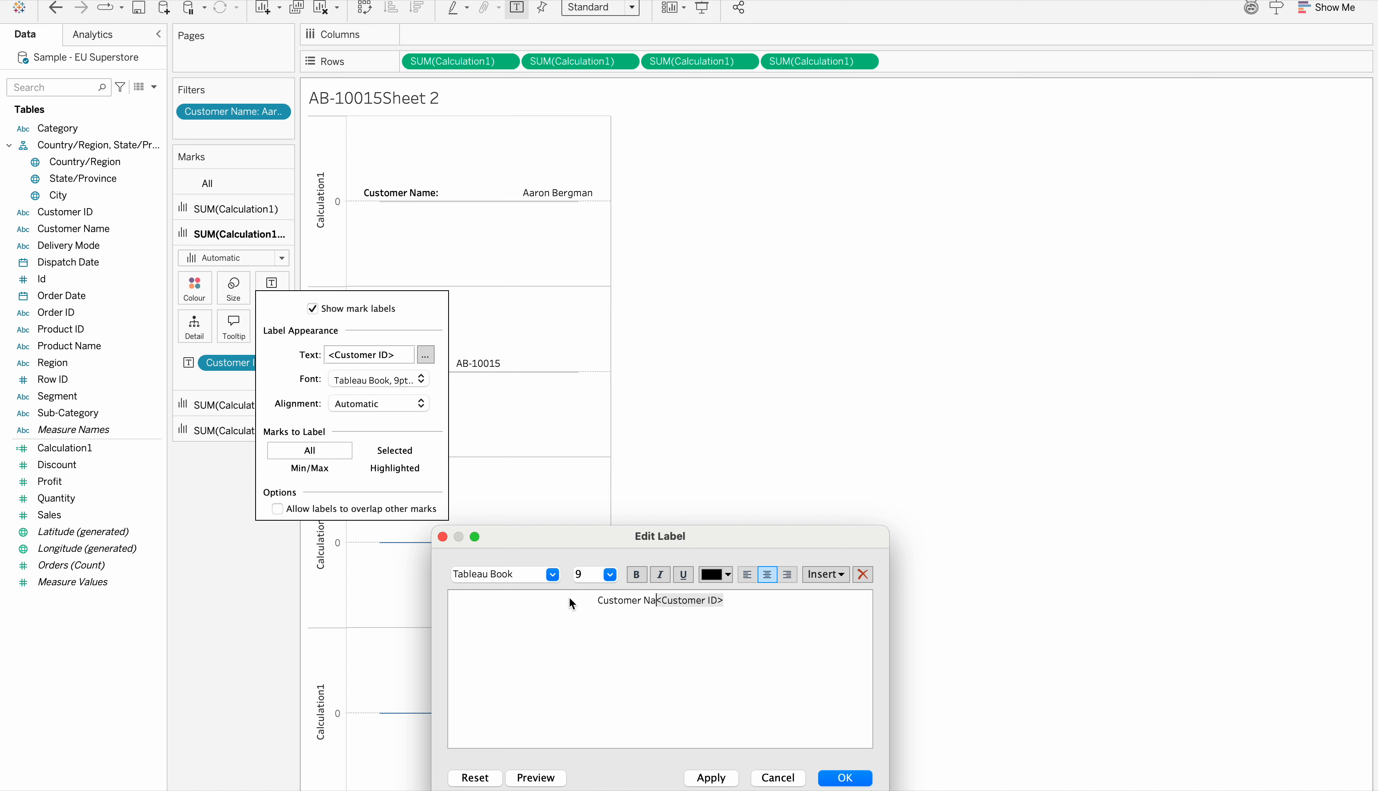
{"action": "key", "text": "BackSpace"}
{"action": "type", "text": "ID:"}
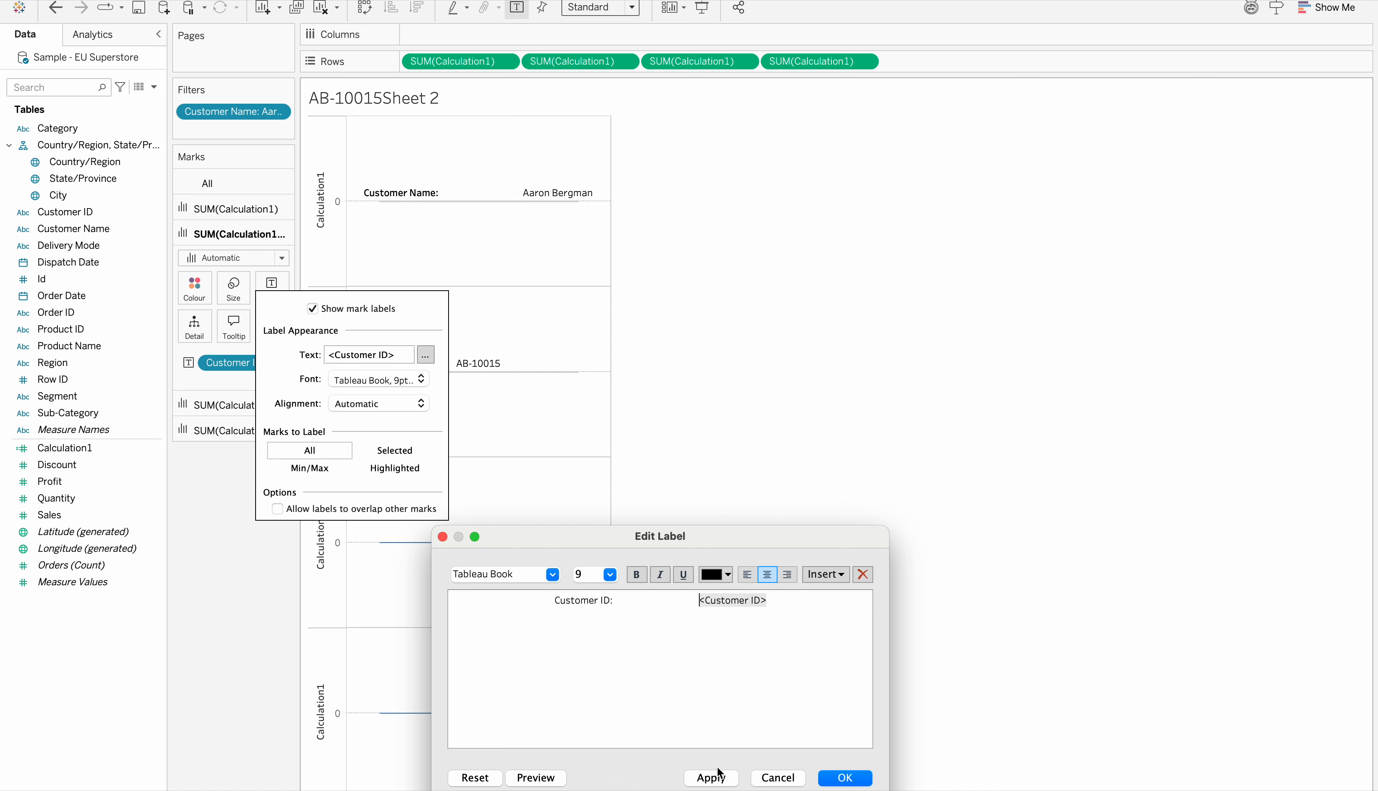
{"action": "left_click", "coordinate": [711, 777]}
Make "Customer ID:" bold in the second axis's label and change that axis's mark type to Bar
{"action": "left_click_drag", "start_coordinate": [620, 603], "coordinate": [522, 602]}
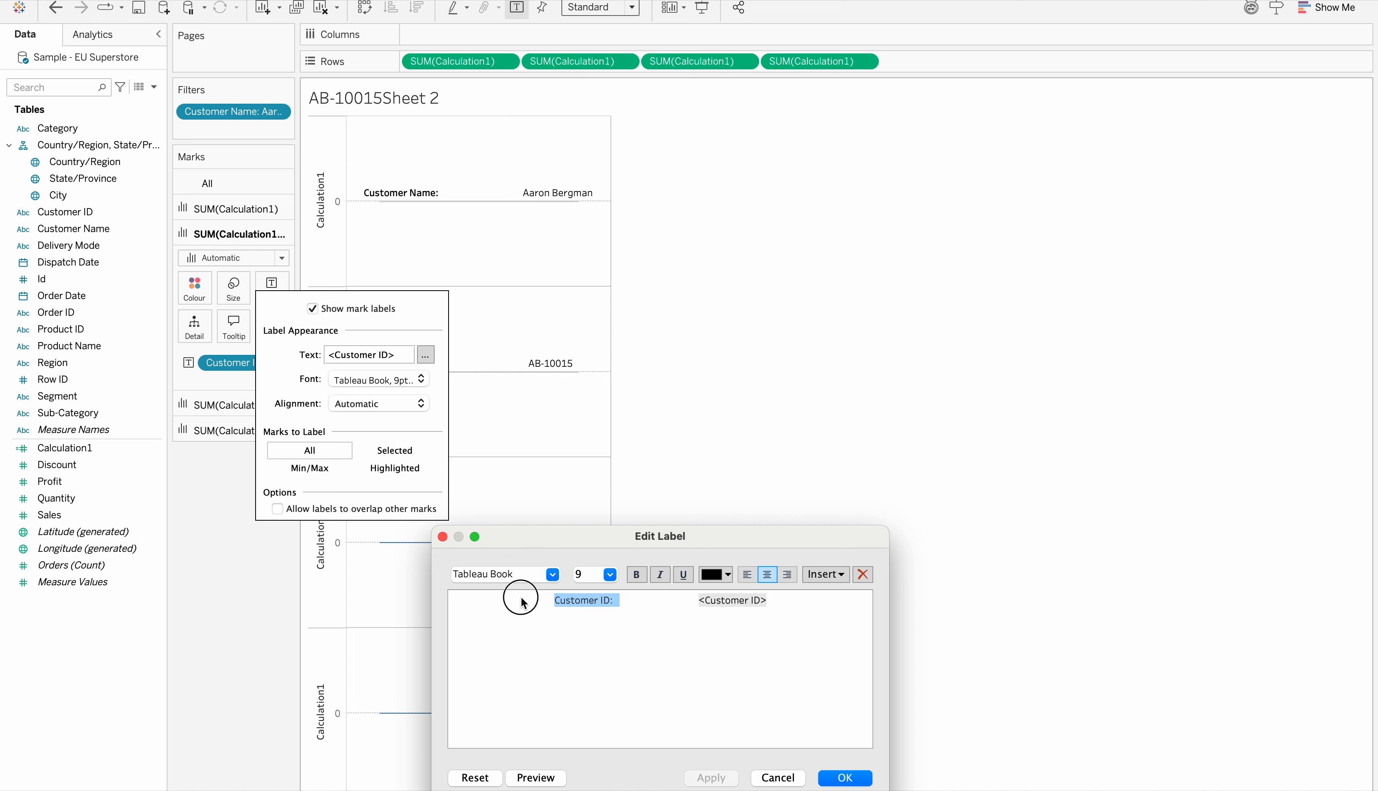
{"action": "left_click", "coordinate": [636, 575]}
{"action": "left_click", "coordinate": [642, 581]}
{"action": "left_click", "coordinate": [711, 777]}
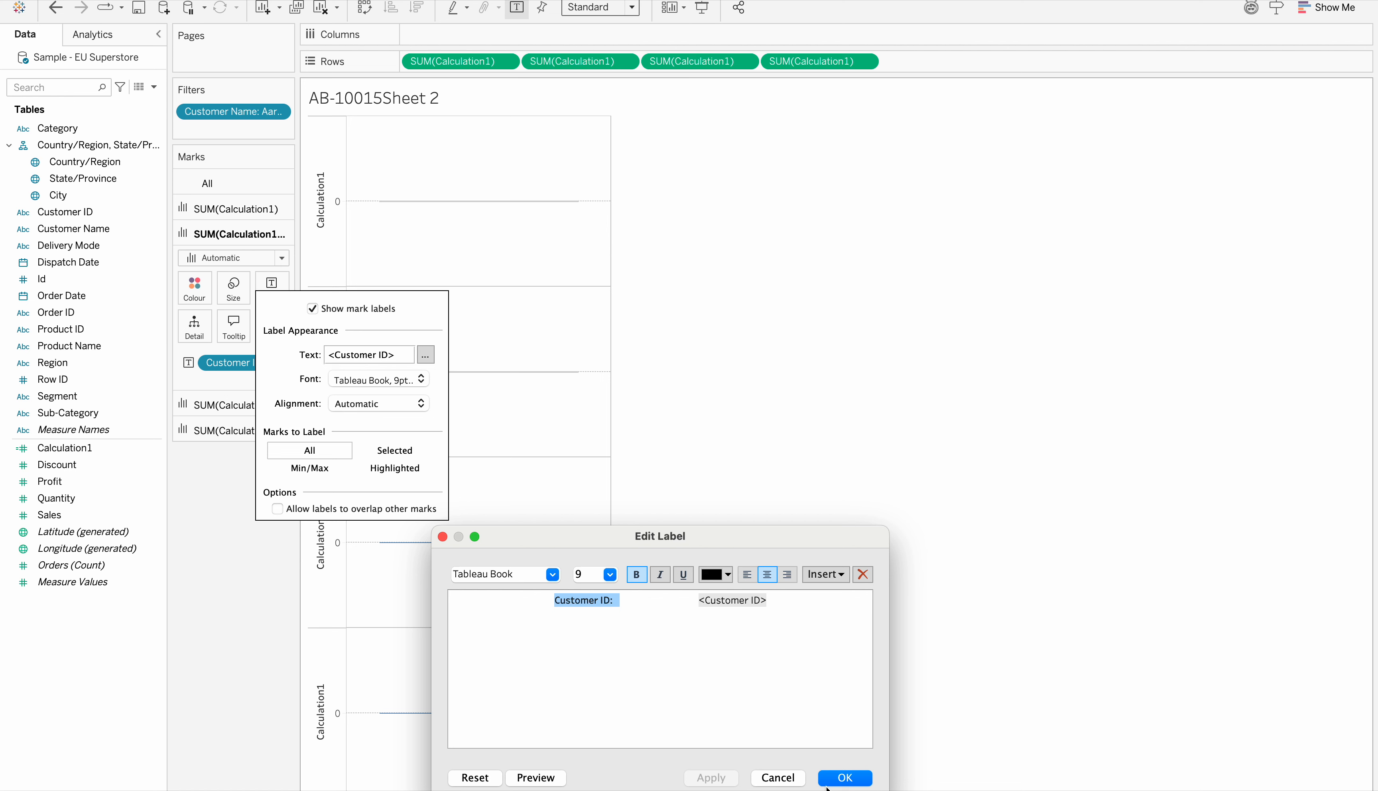
{"action": "left_click", "coordinate": [844, 778]}
{"action": "left_click", "coordinate": [791, 400]}
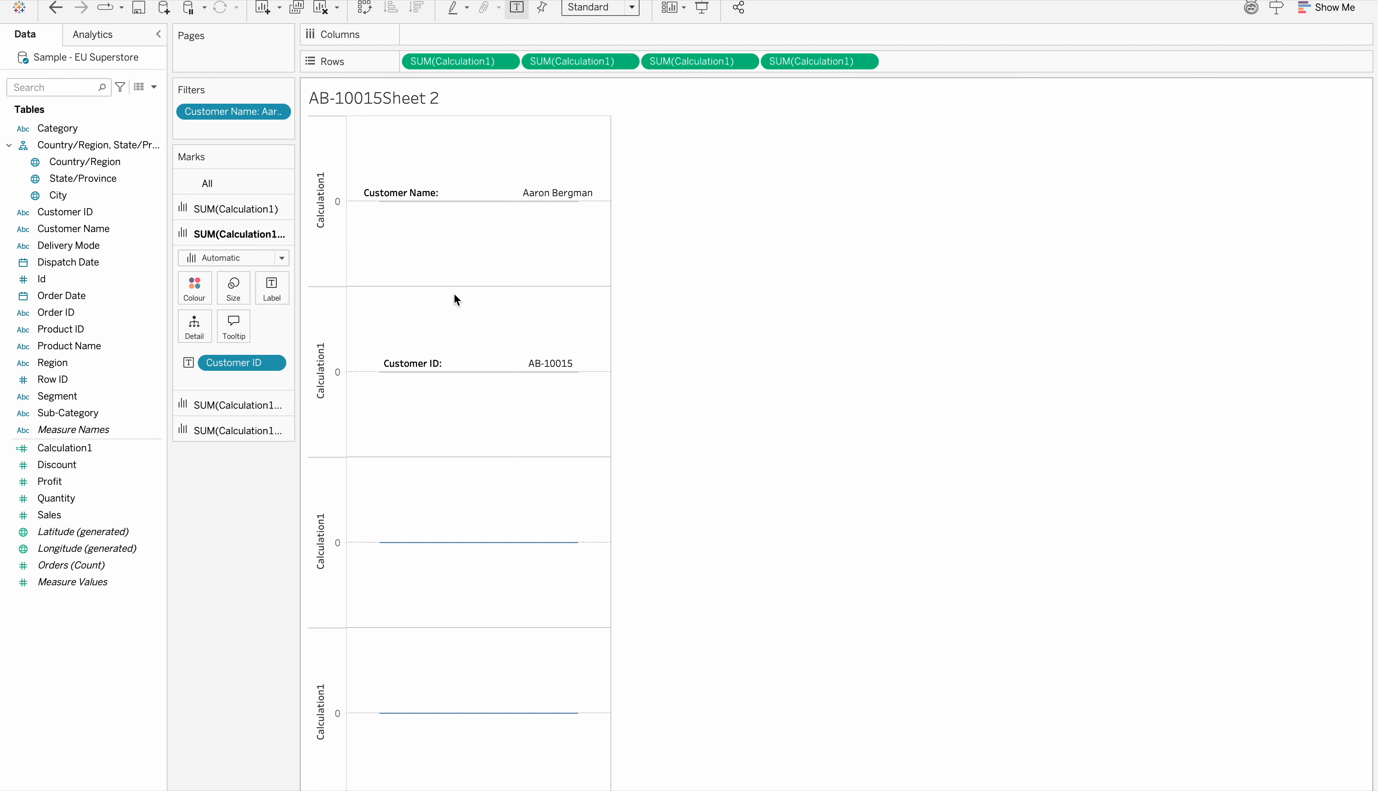
{"action": "left_click", "coordinate": [280, 258]}
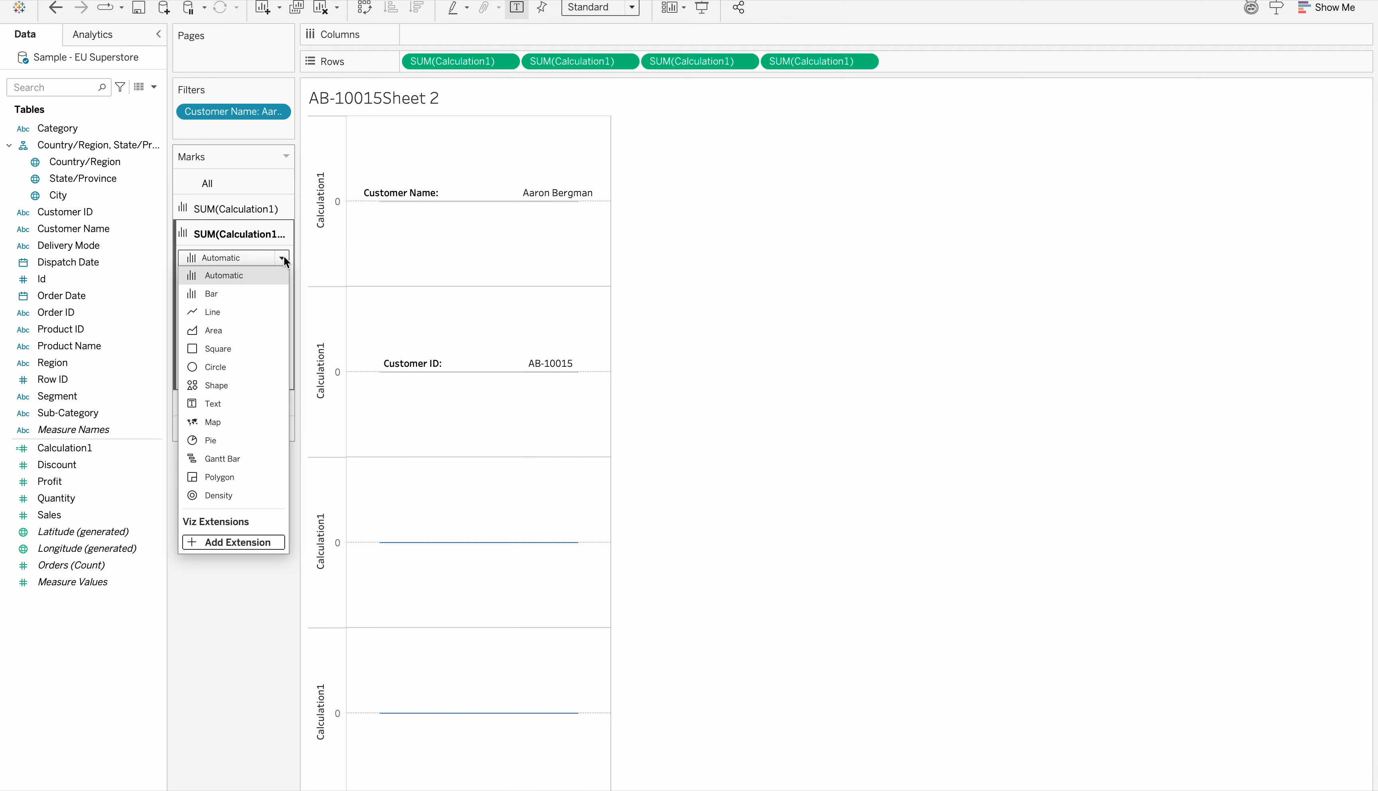
{"action": "left_click", "coordinate": [226, 293]}
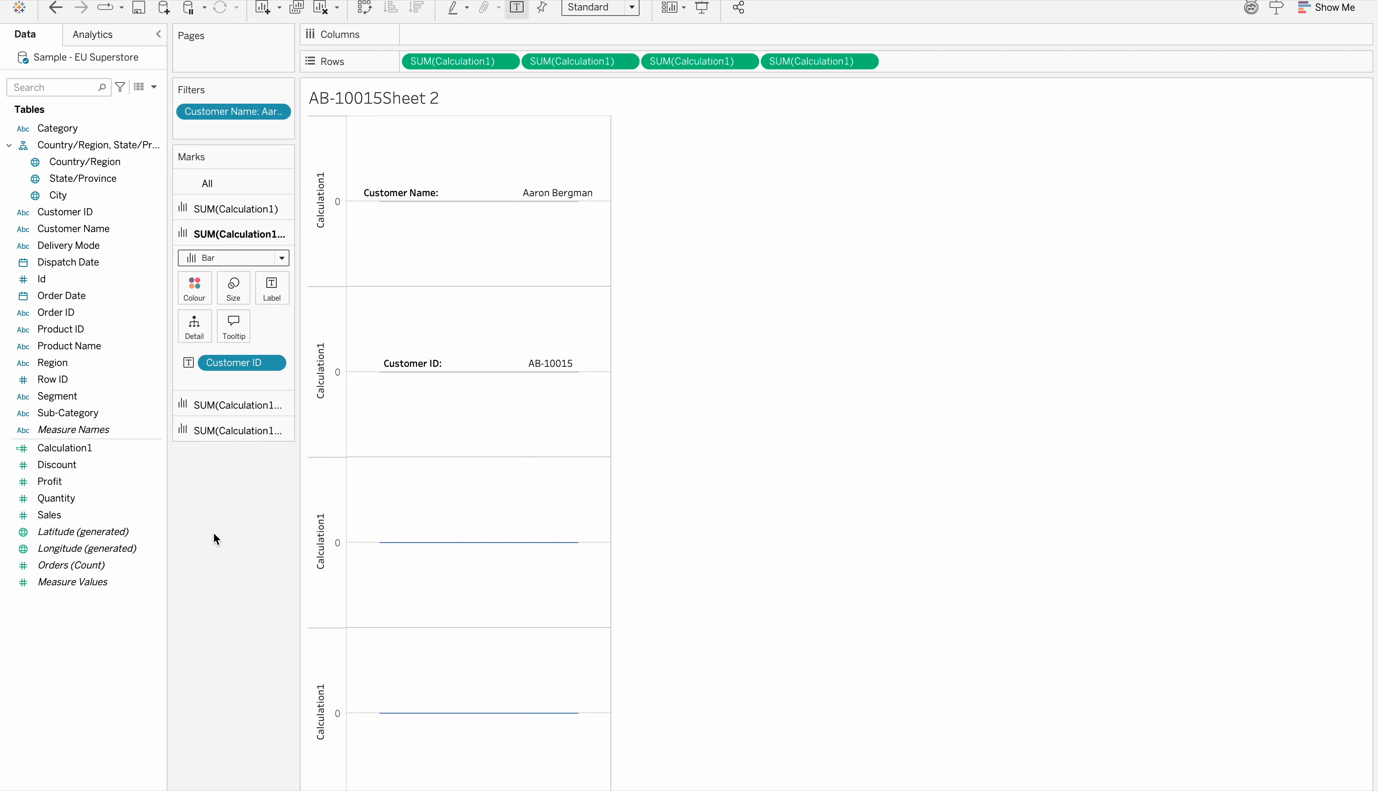
Add Discount to the label of the third Calculation1 axis
{"action": "left_click", "coordinate": [235, 404]}
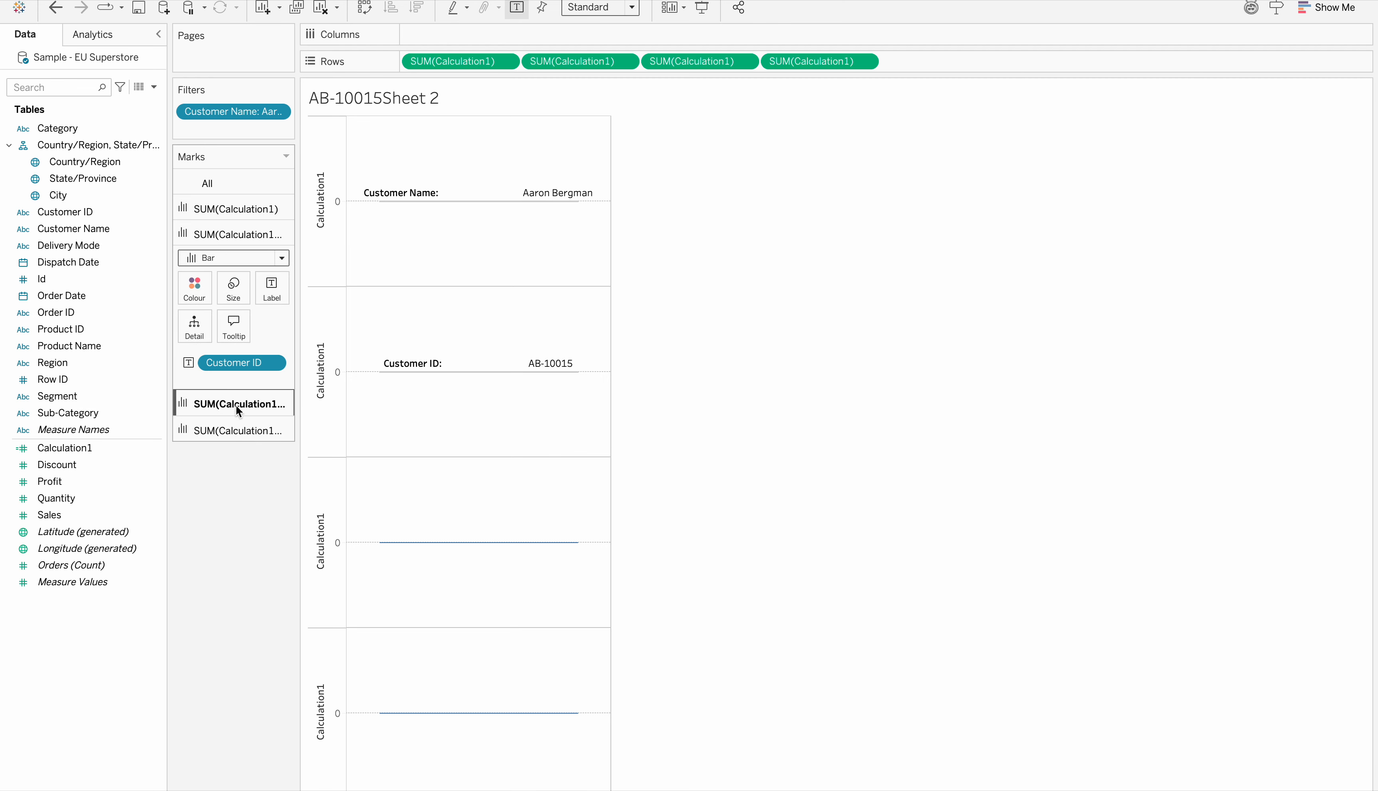
{"action": "left_click", "coordinate": [62, 466]}
{"action": "left_click_drag", "start_coordinate": [62, 466], "coordinate": [272, 324]}
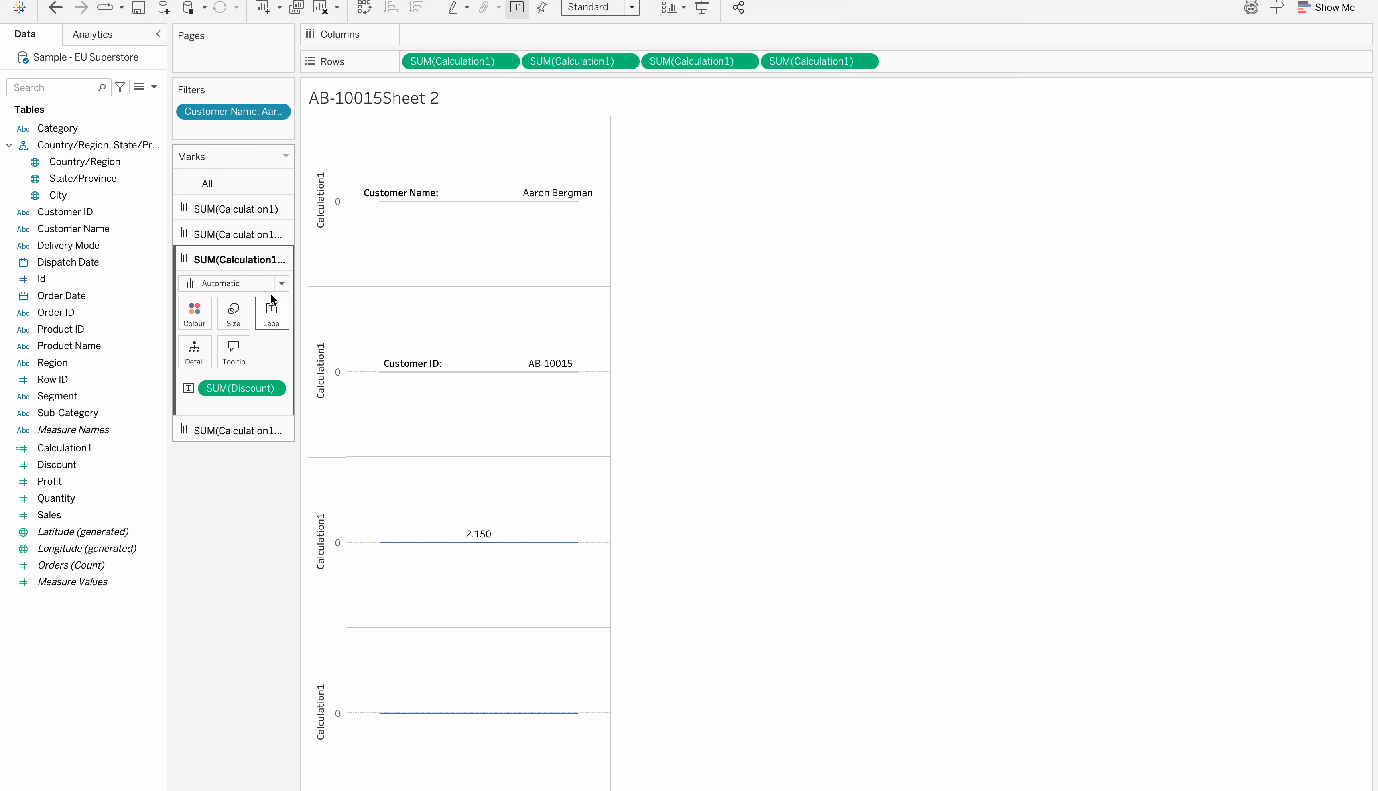
Insert "Discount:" followed by wide spacing before the SUM(Discount) field in the third axis's label text
{"action": "left_click", "coordinate": [272, 325]}
{"action": "left_click", "coordinate": [426, 381]}
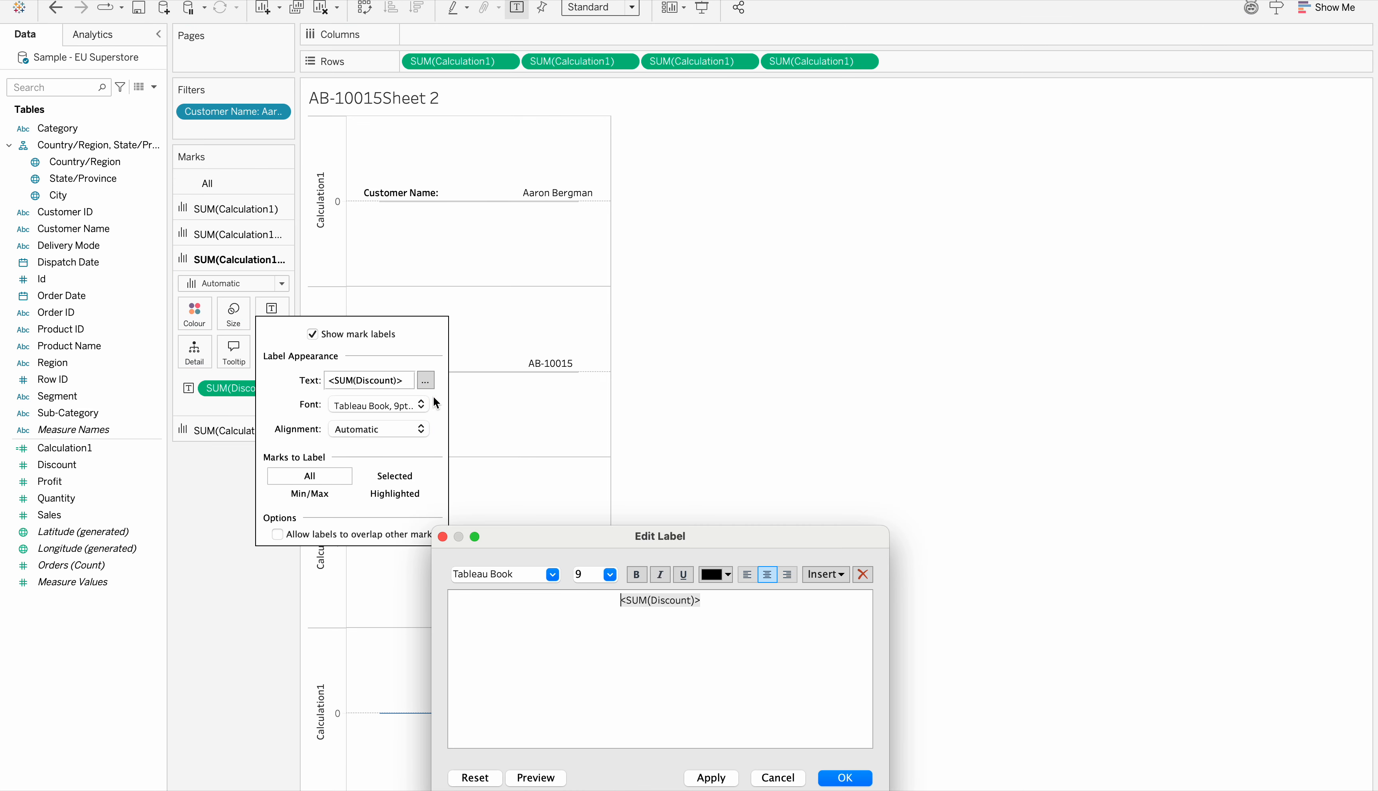
{"action": "type", "text": "Discoutnt"}
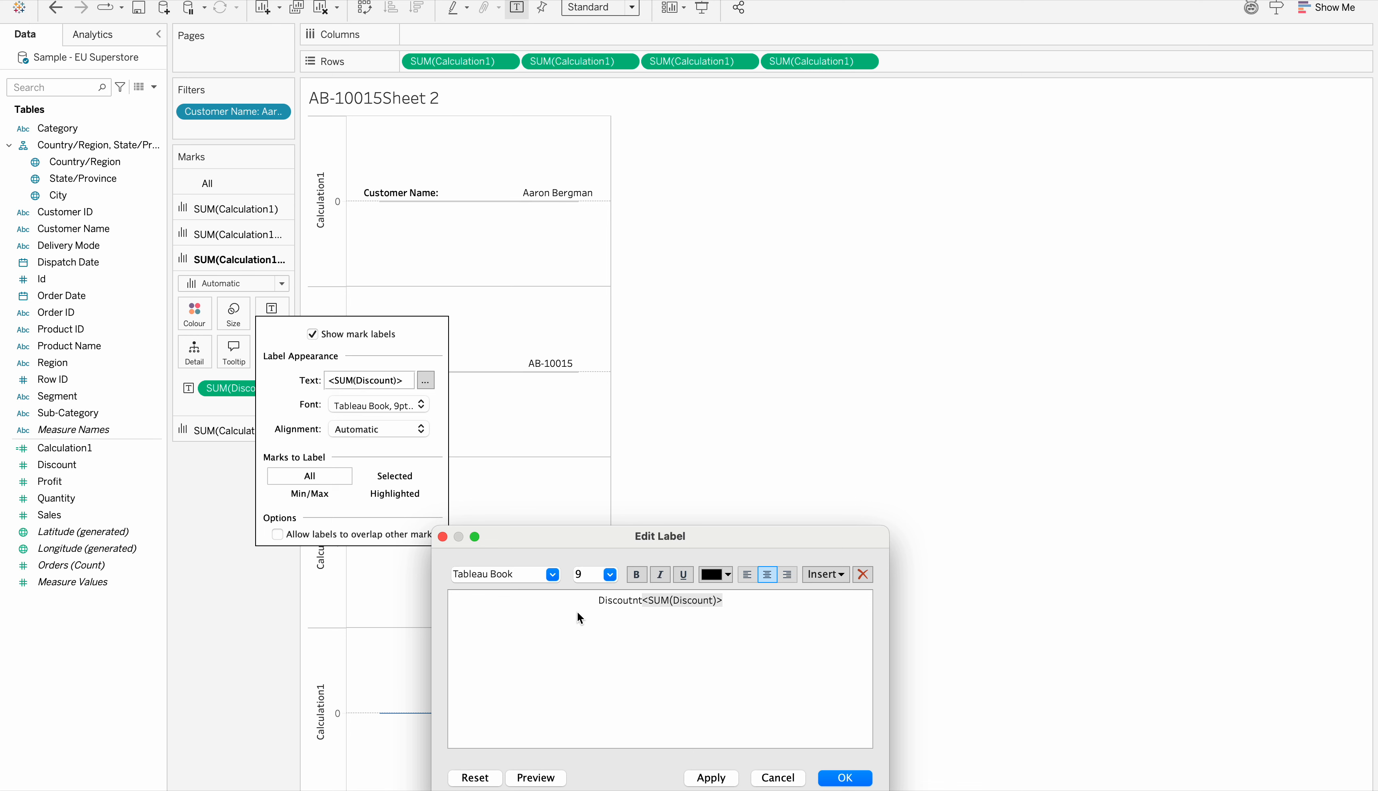
{"action": "key", "text": "BackSpace"}
{"action": "key", "text": "BackSpace"}
{"action": "key", "text": "BackSpace"}
{"action": "type", "text": "nt:"}
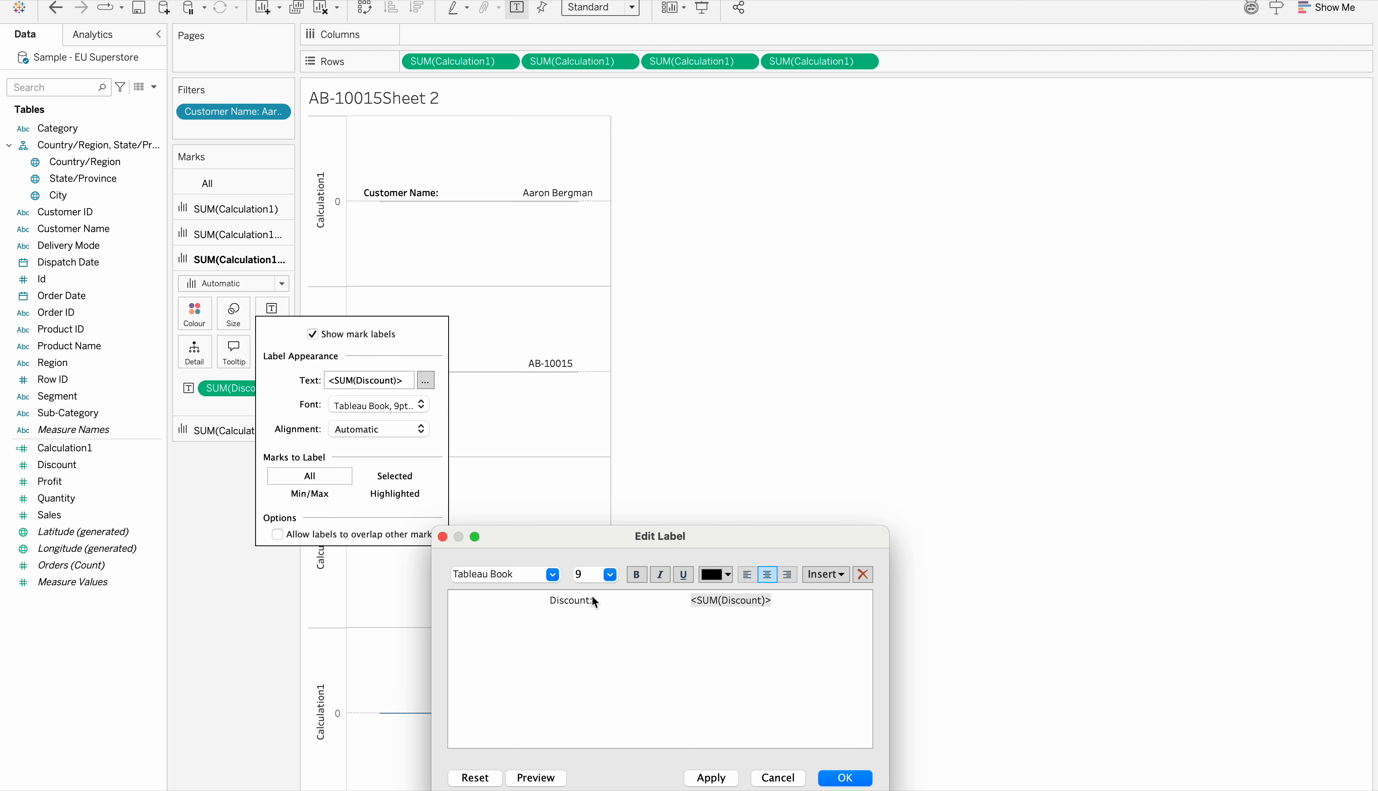
Make "Discount:" bold in the third axis's label and apply the edited label
{"action": "left_click_drag", "start_coordinate": [593, 599], "coordinate": [533, 603]}
{"action": "left_click", "coordinate": [636, 575]}
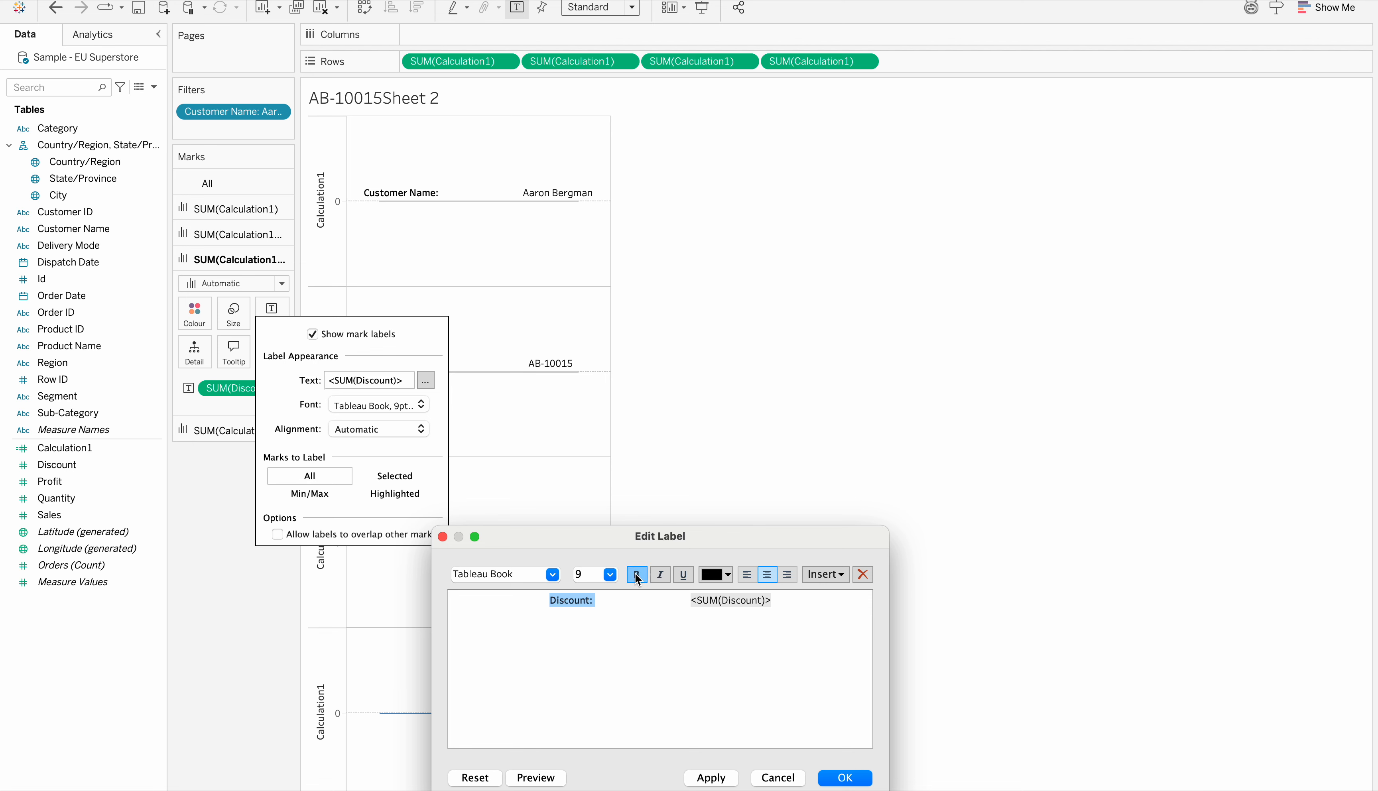
{"action": "left_click", "coordinate": [711, 777]}
{"action": "left_click", "coordinate": [832, 777]}
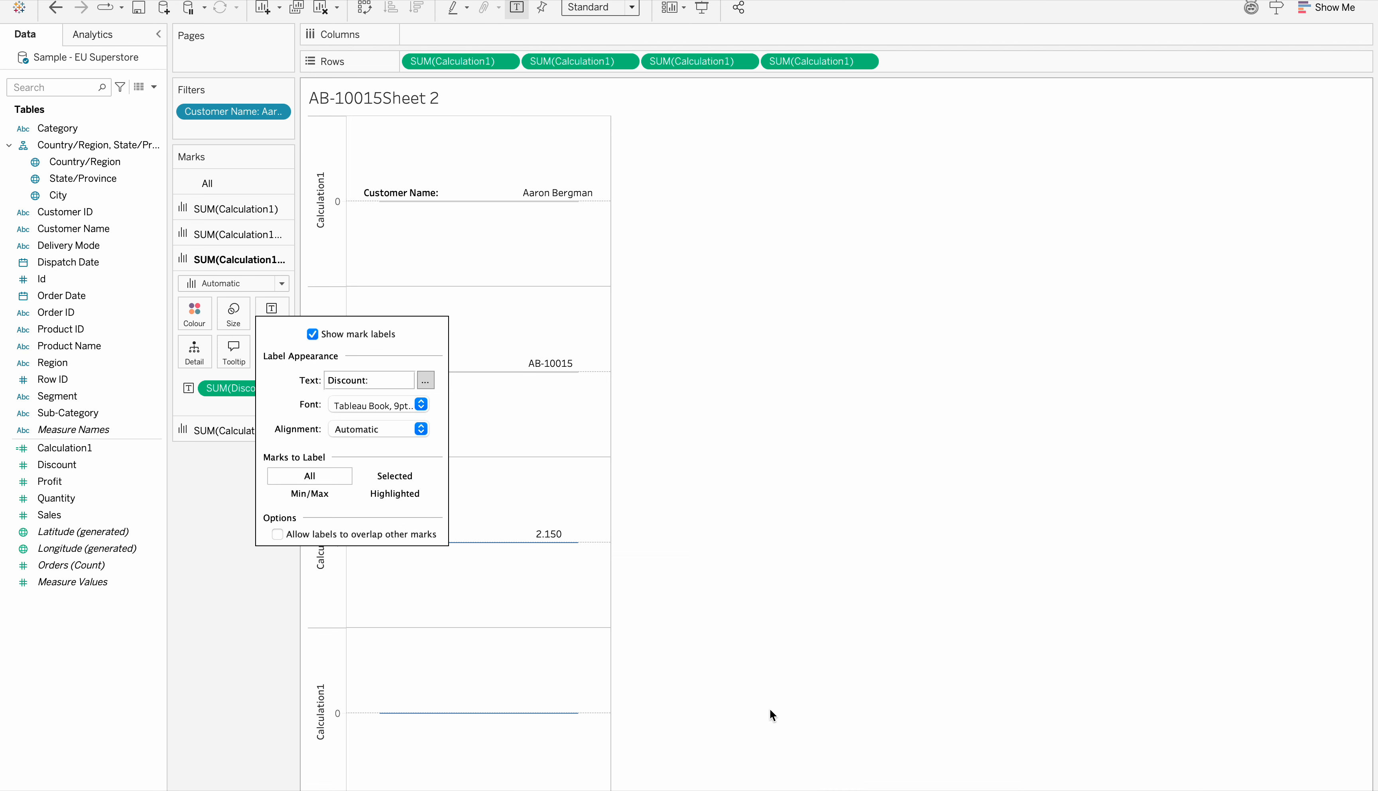
{"action": "left_click", "coordinate": [561, 627]}
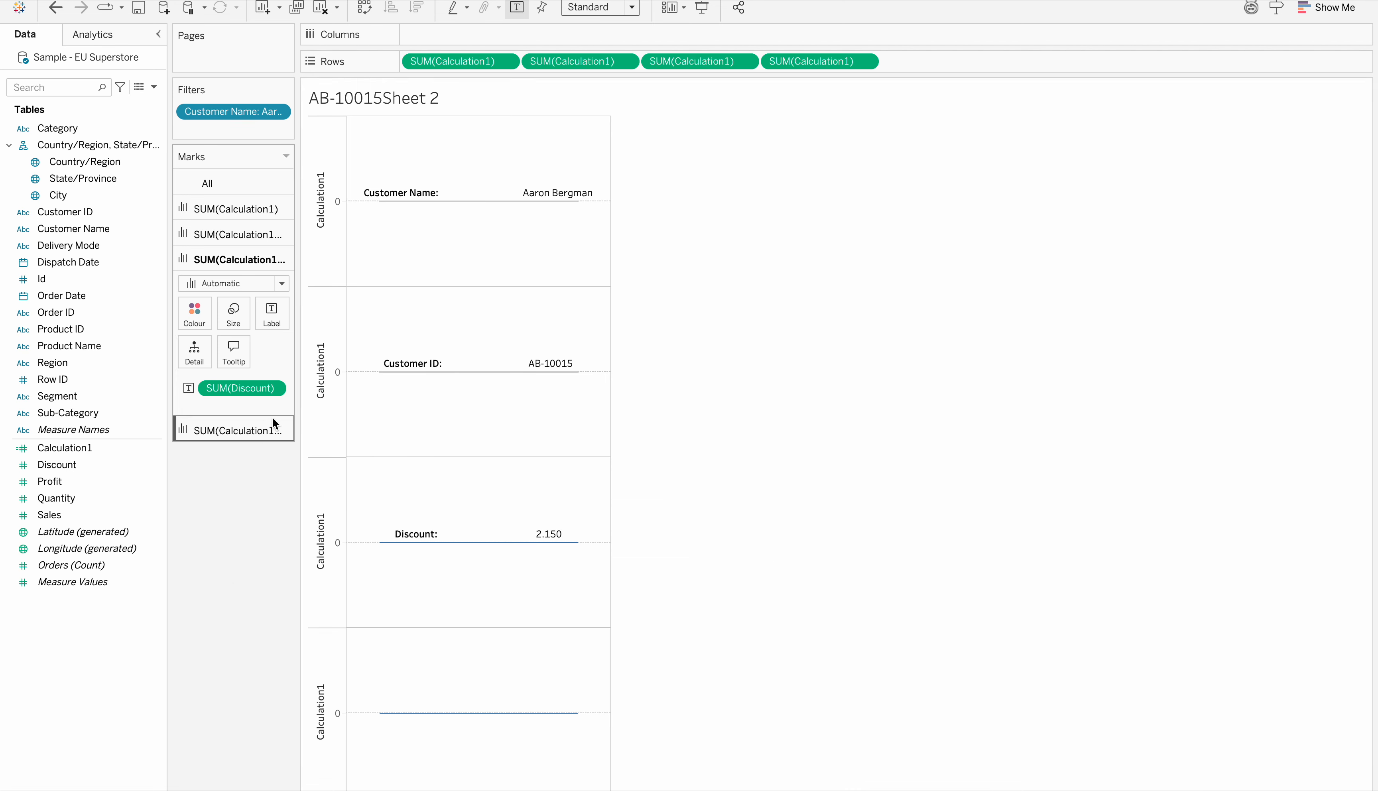
Insert a £ sign directly before the SUM(Discount) field in the third axis's label text
{"action": "left_click", "coordinate": [272, 314]}
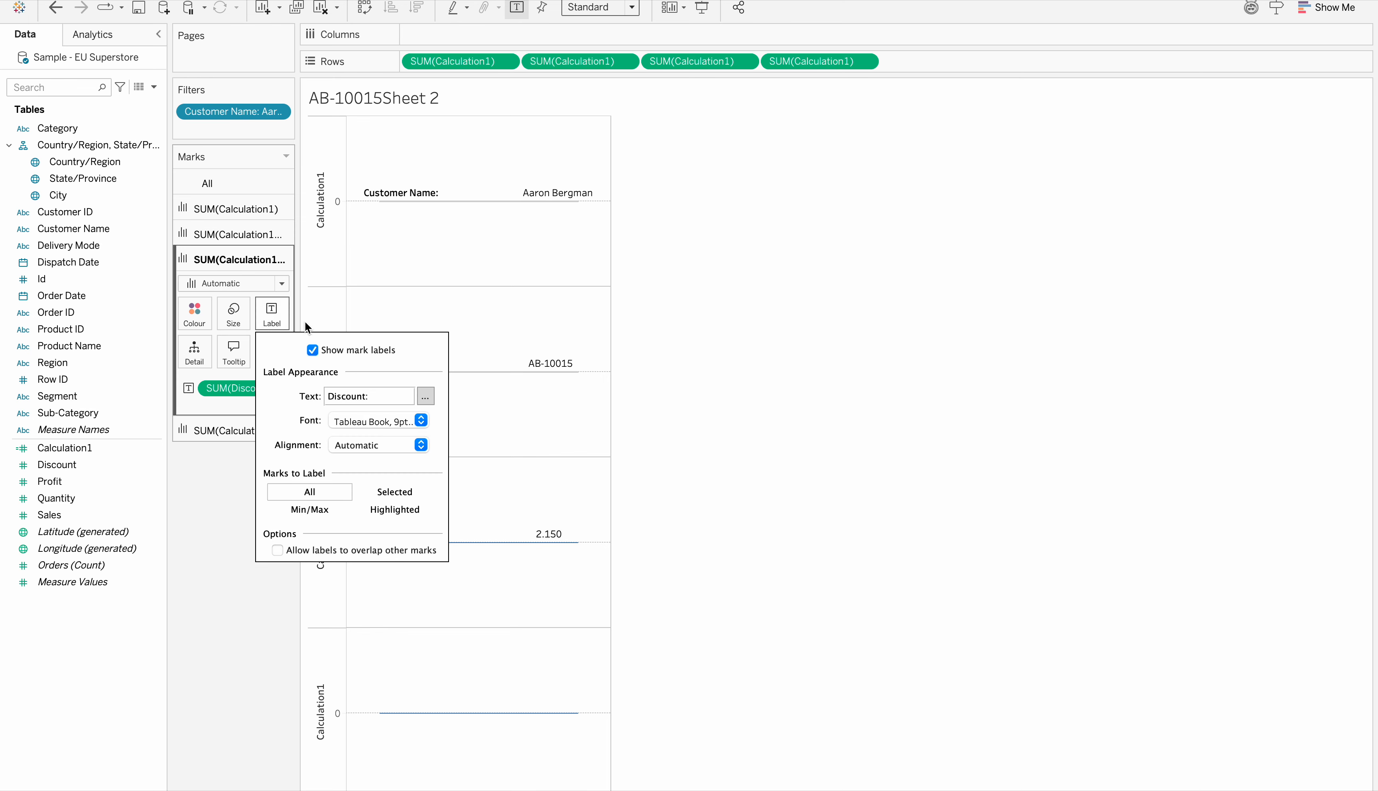
{"action": "left_click", "coordinate": [425, 395]}
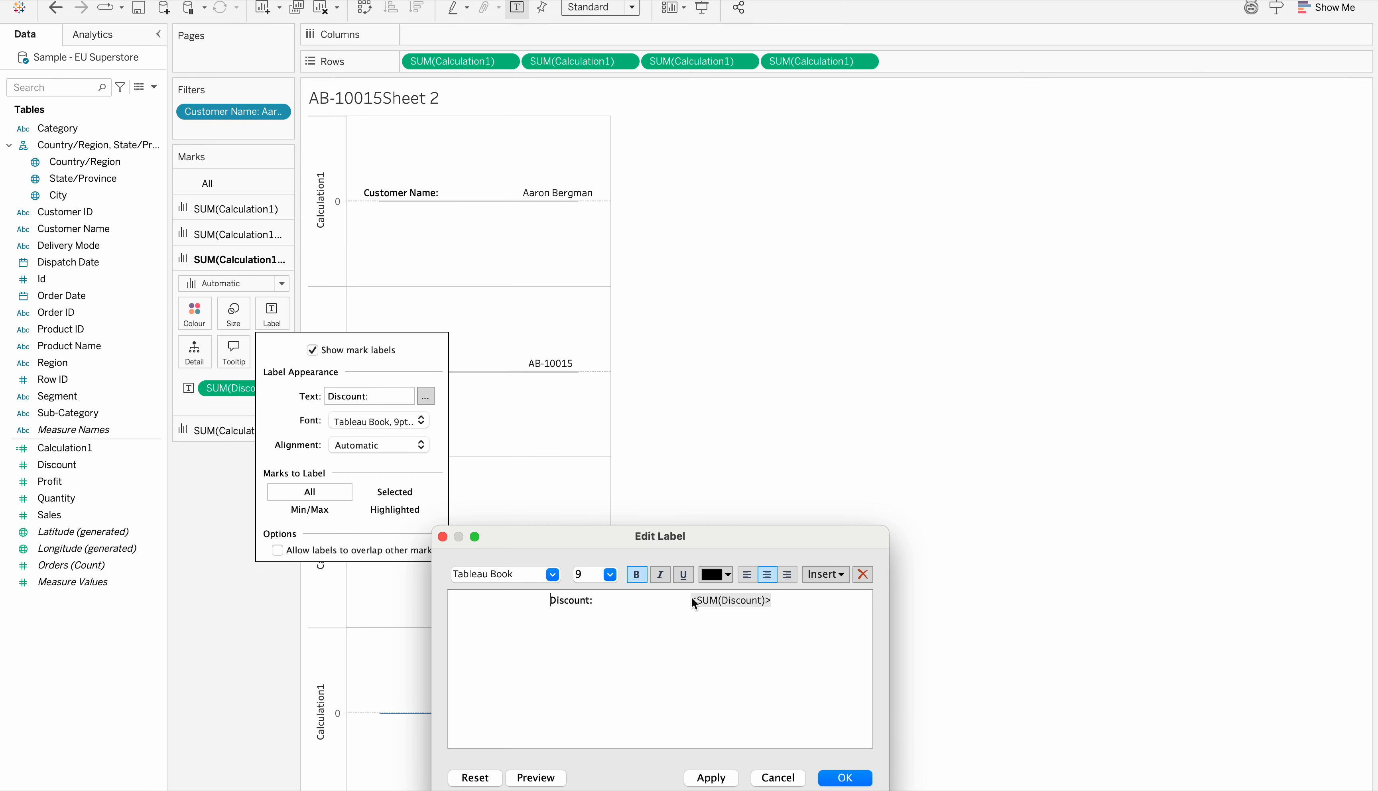
{"action": "left_click", "coordinate": [687, 598]}
{"action": "type", "text": "£"}
{"action": "left_click", "coordinate": [711, 777]}
{"action": "left_click", "coordinate": [845, 777]}
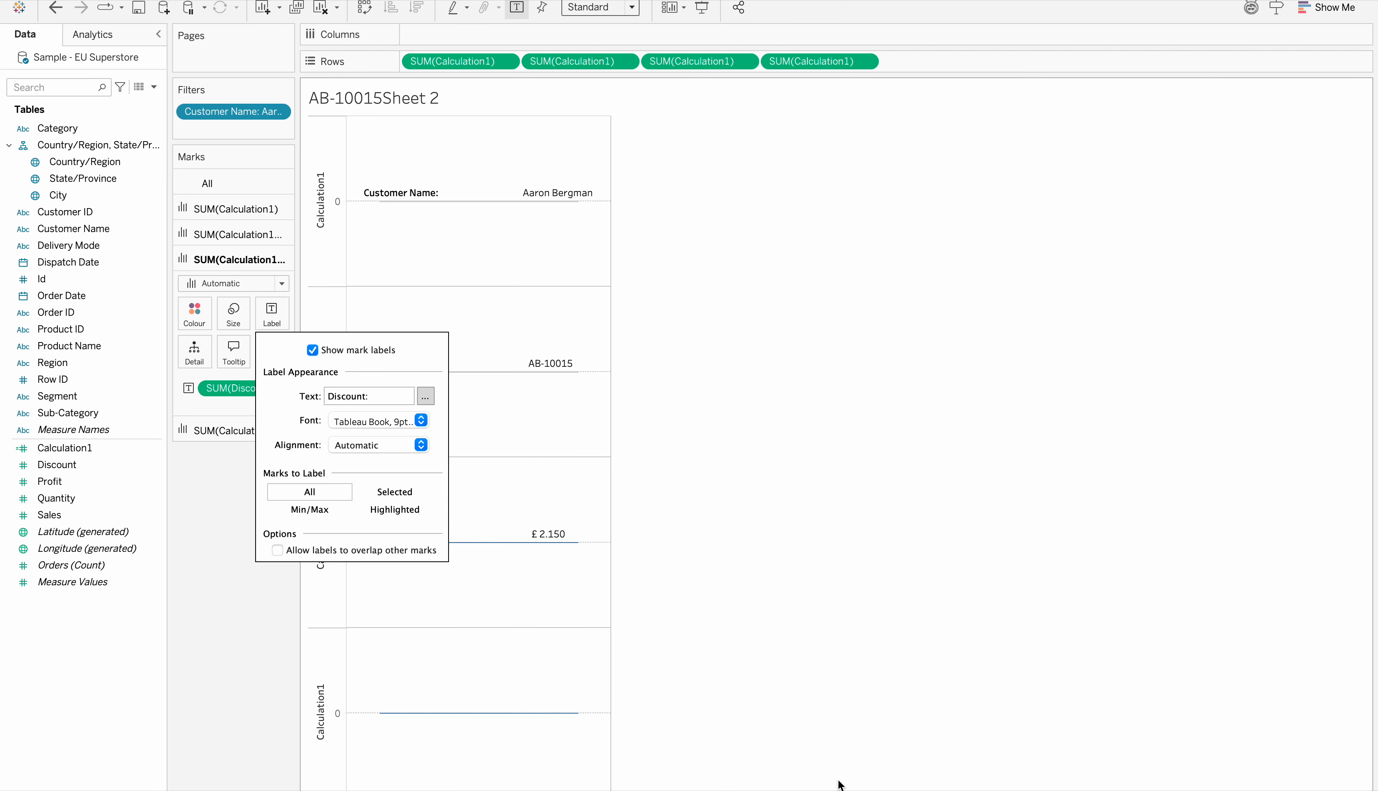
{"action": "left_click", "coordinate": [216, 632]}
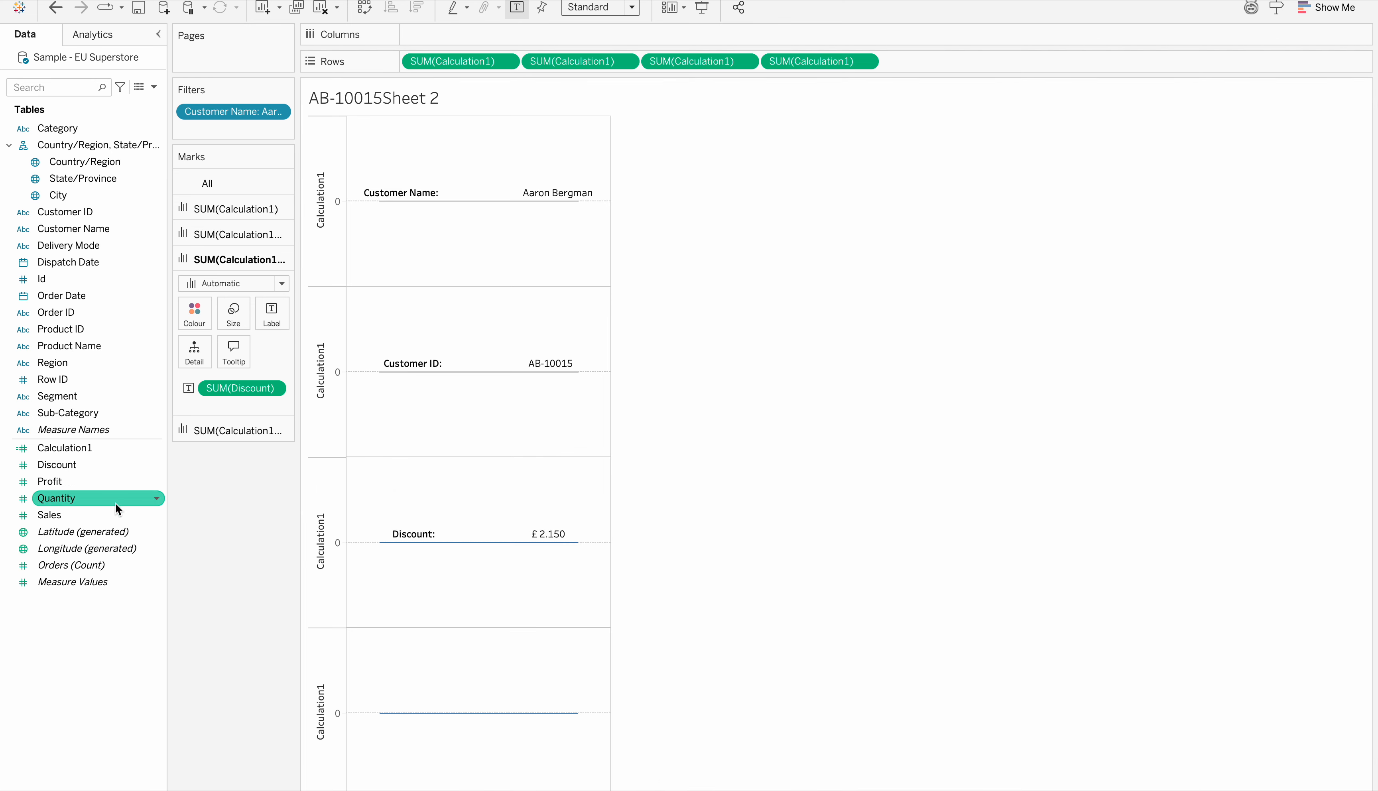
Add Orders (Count) to the fourth Calculation1 axis's label and insert "Total:" with wide spacing before the field
{"action": "left_click", "coordinate": [201, 430]}
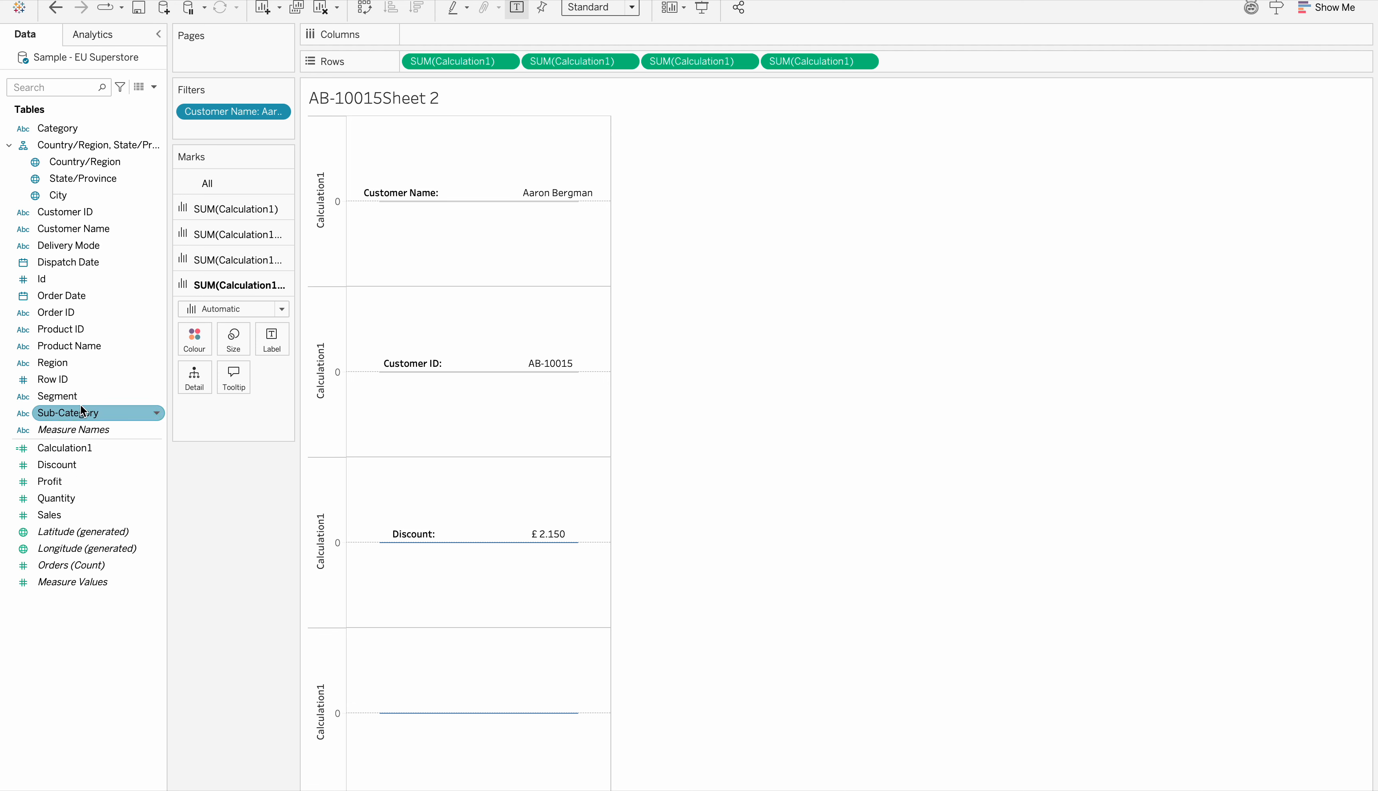
{"action": "left_click_drag", "start_coordinate": [54, 567], "coordinate": [270, 352]}
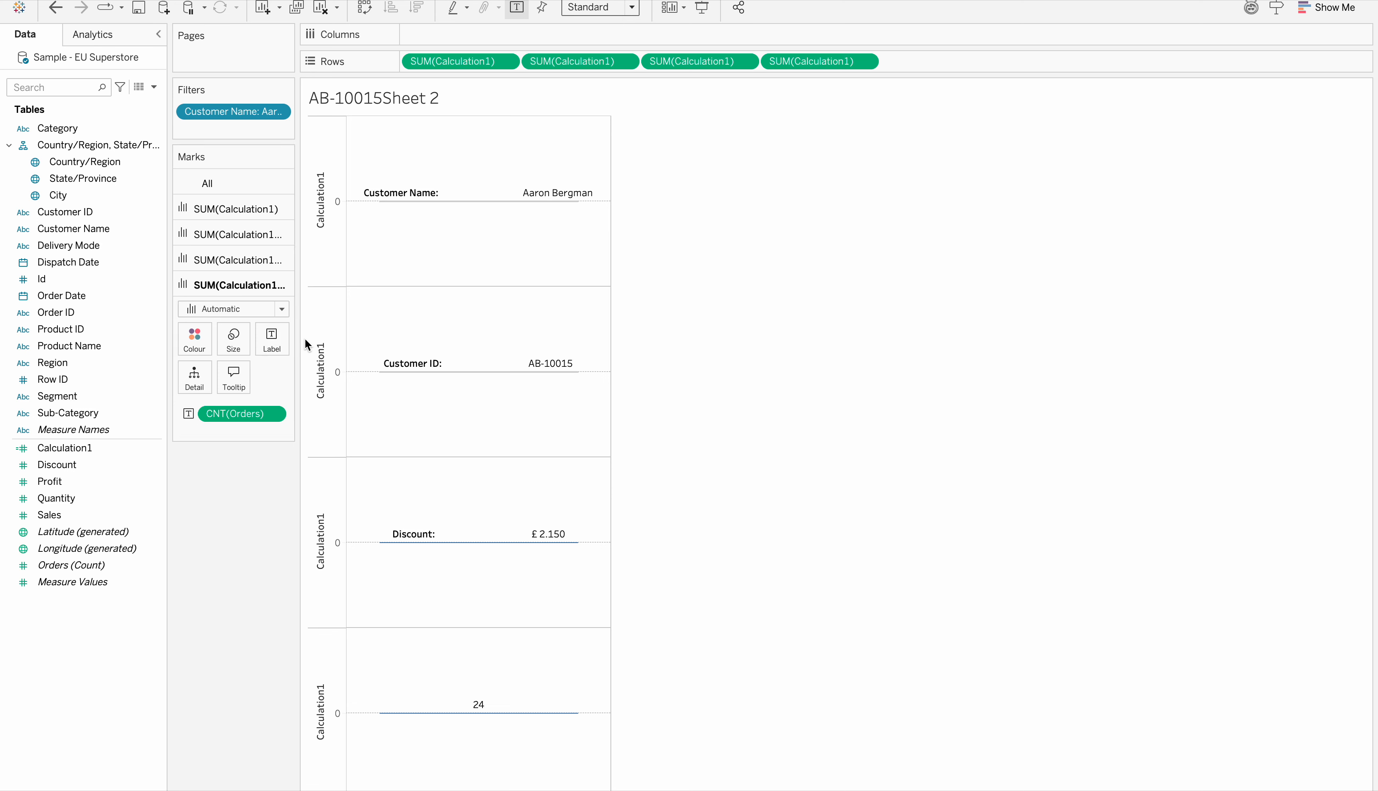
{"action": "left_click", "coordinate": [271, 335]}
{"action": "left_click", "coordinate": [425, 406]}
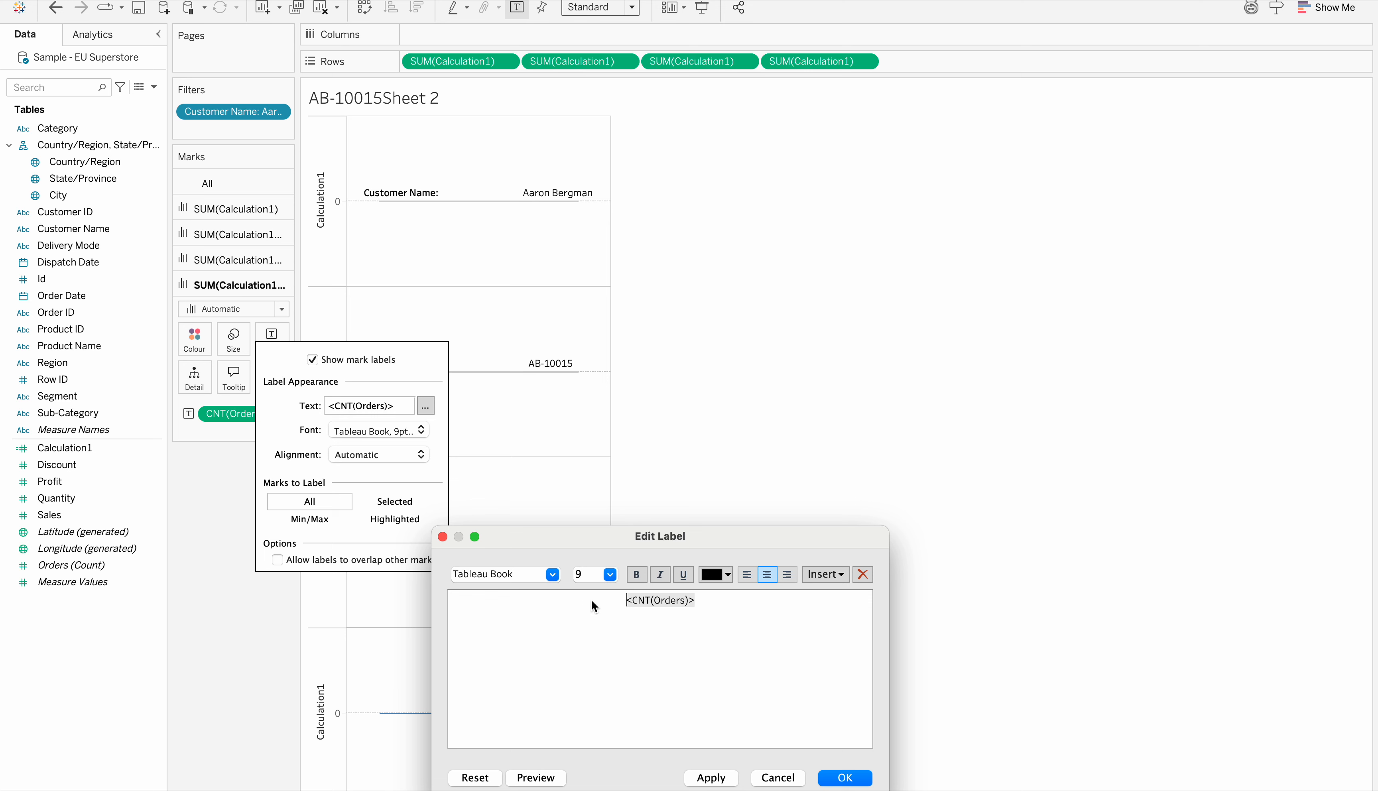
{"action": "type", "text": "t0TAL"}
{"action": "key", "text": "BackSpace"}
{"action": "key", "text": "BackSpace"}
{"action": "key", "text": "BackSpace"}
{"action": "key", "text": "BackSpace"}
{"action": "key", "text": "BackSpace"}
{"action": "type", "text": "Total:"}
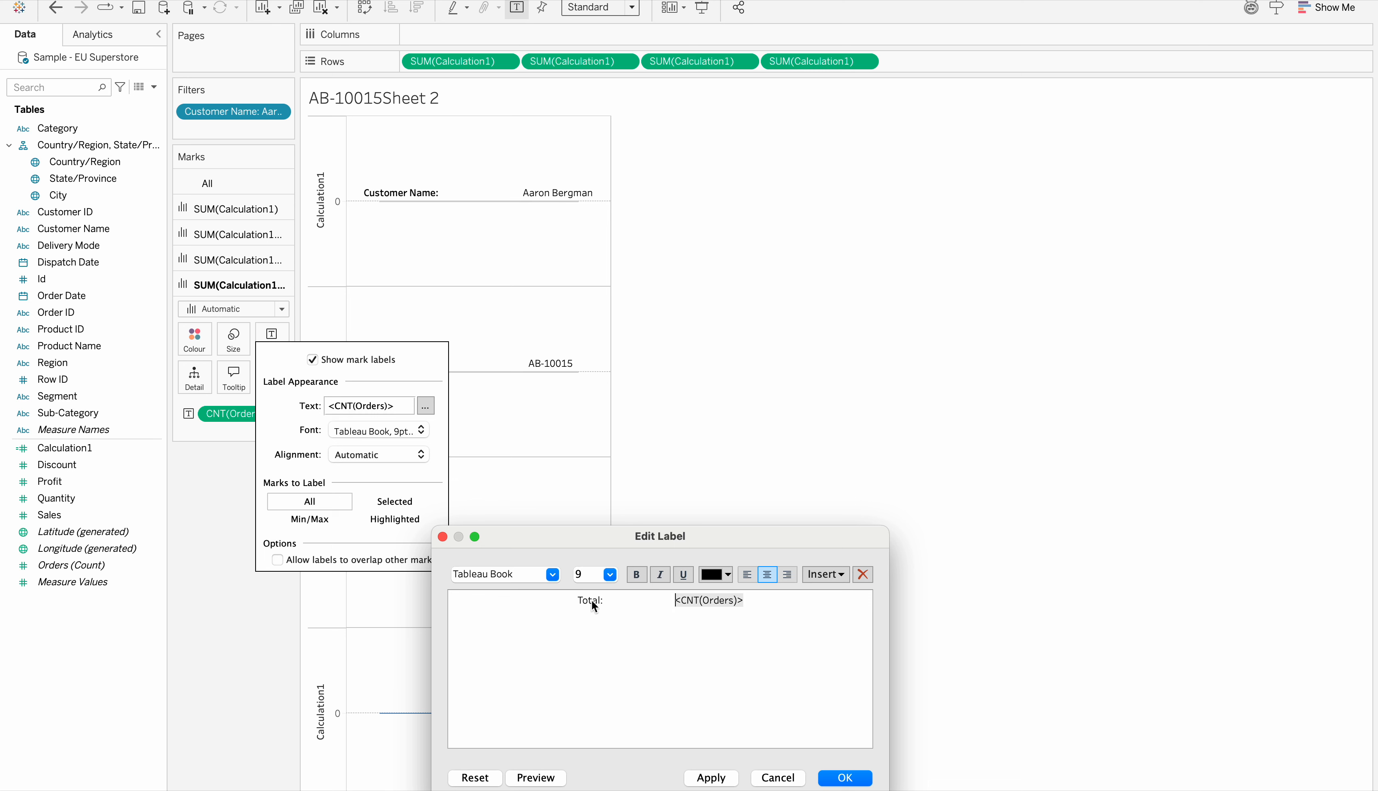
Make "Total:" bold in the fourth axis's label and apply the edited label
{"action": "left_click", "coordinate": [636, 574]}
{"action": "left_click", "coordinate": [725, 783]}
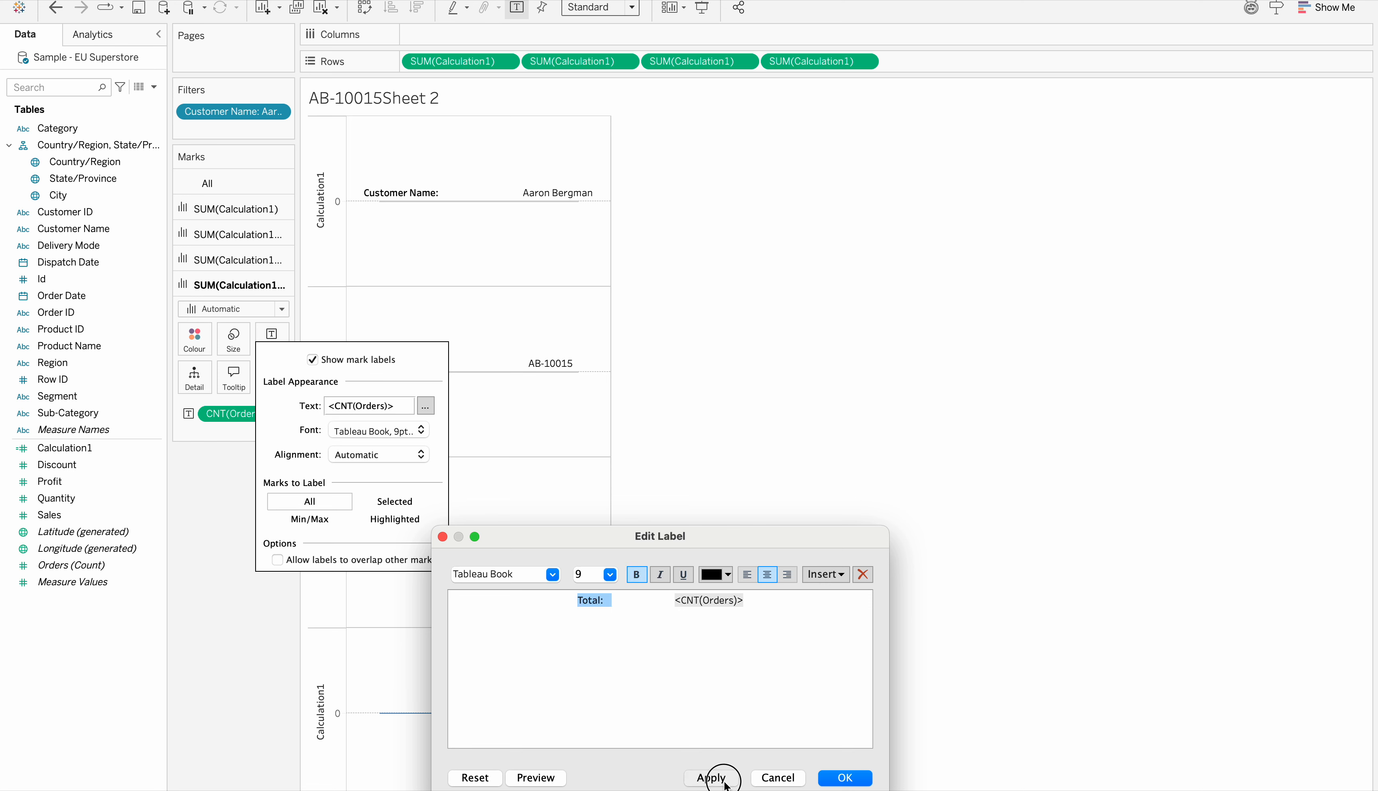
{"action": "left_click", "coordinate": [850, 779]}
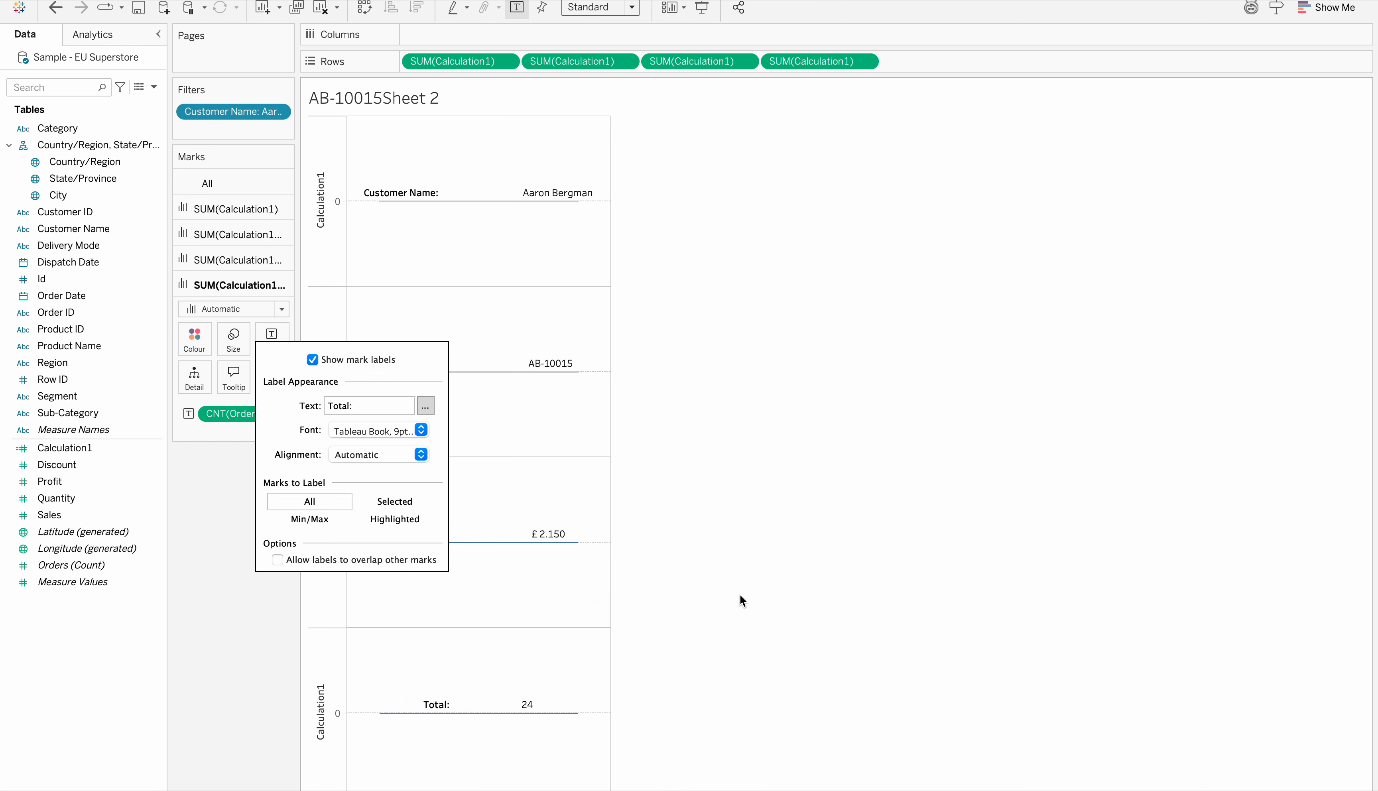
{"action": "left_click", "coordinate": [563, 648]}
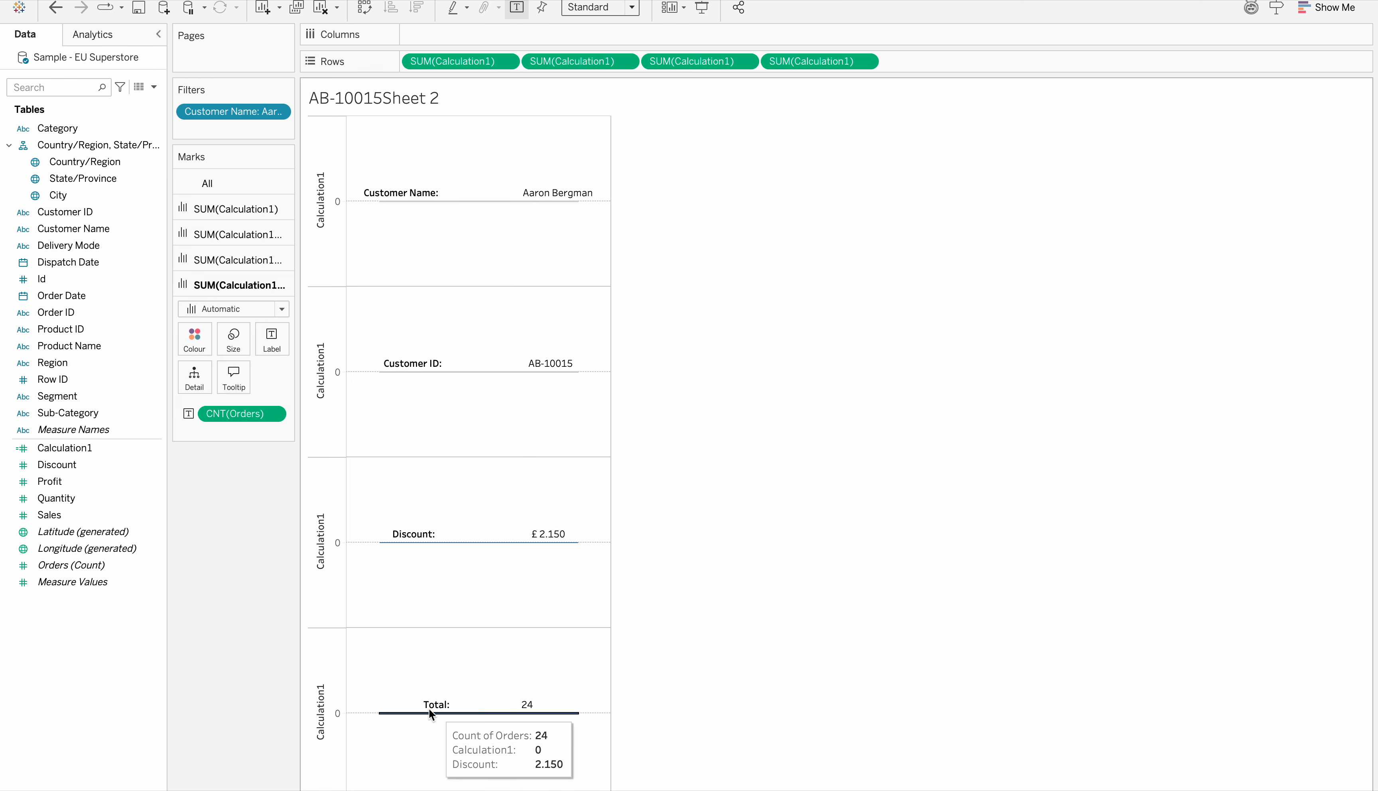
Widen the spacing between "Total:" and the CNT(Orders) field in the fourth axis's label text
{"action": "left_click", "coordinate": [272, 341]}
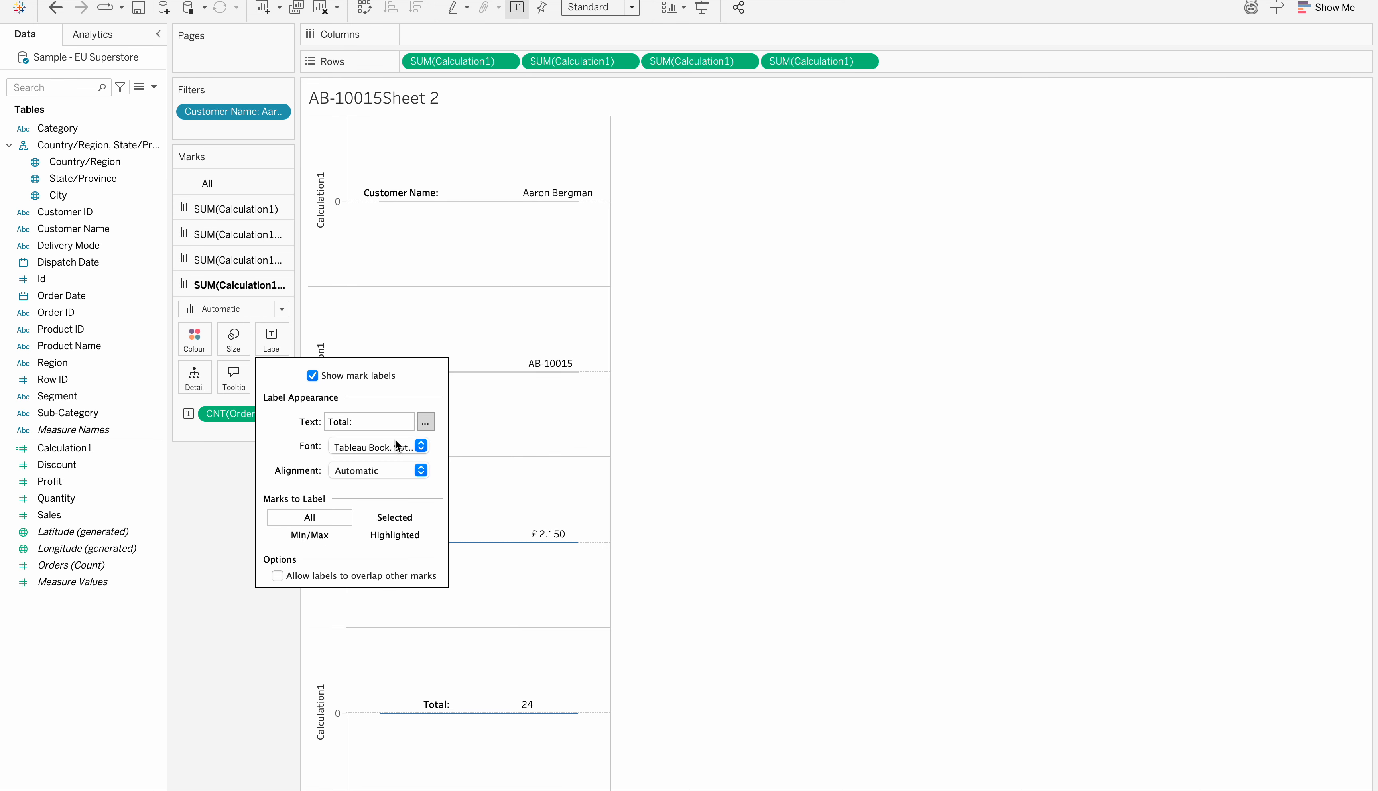
{"action": "left_click", "coordinate": [425, 421]}
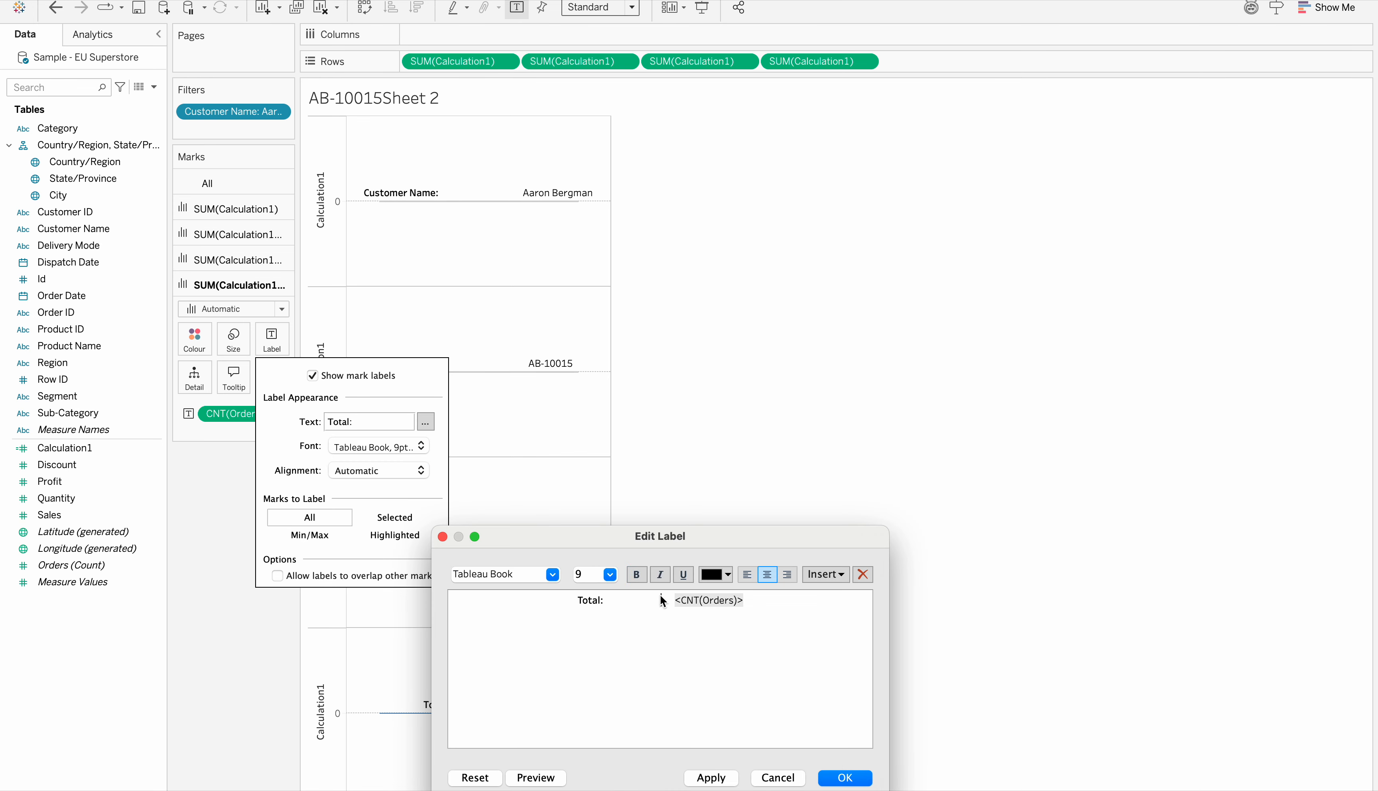
{"action": "left_click", "coordinate": [844, 778]}
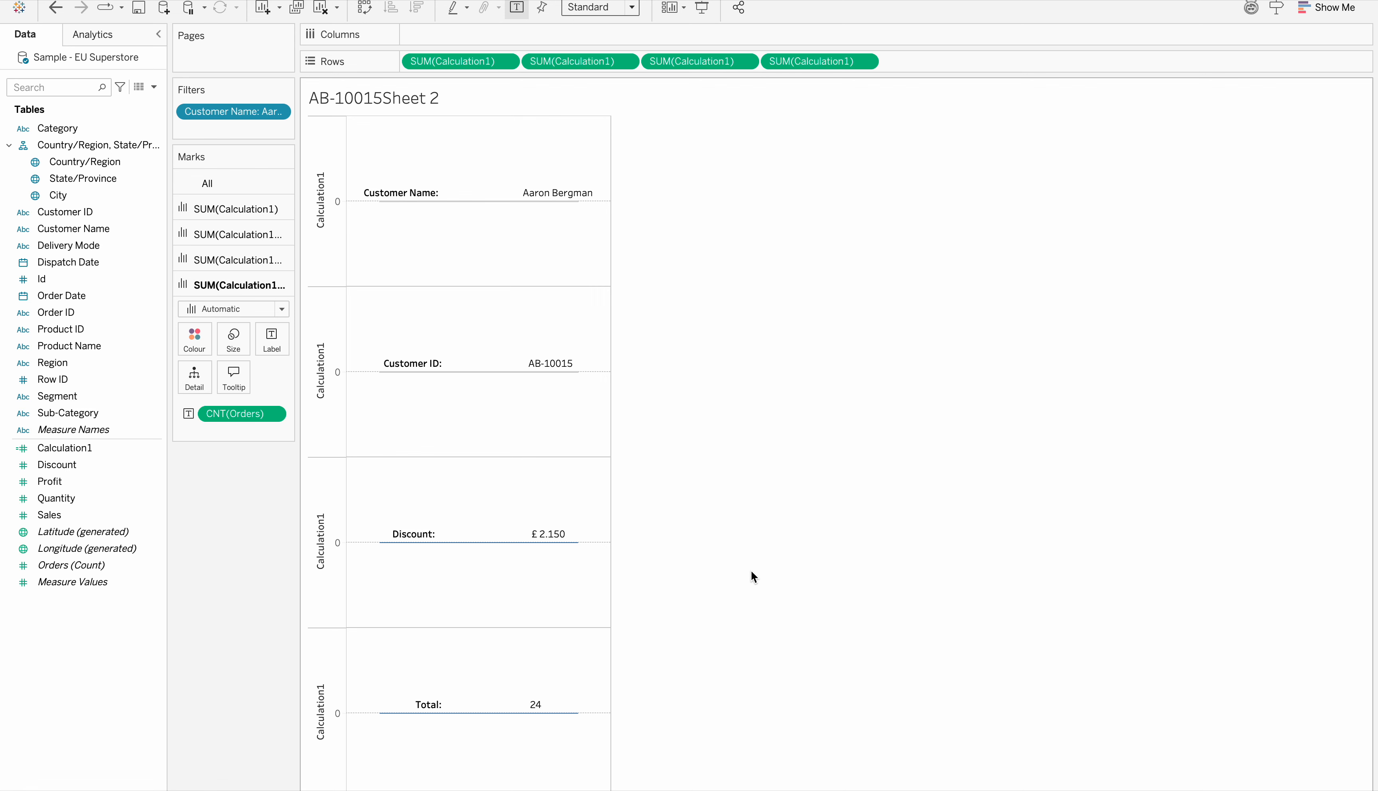
Colour the first axis's Customer Name bar orange and set its border to None
{"action": "left_click", "coordinate": [460, 206]}
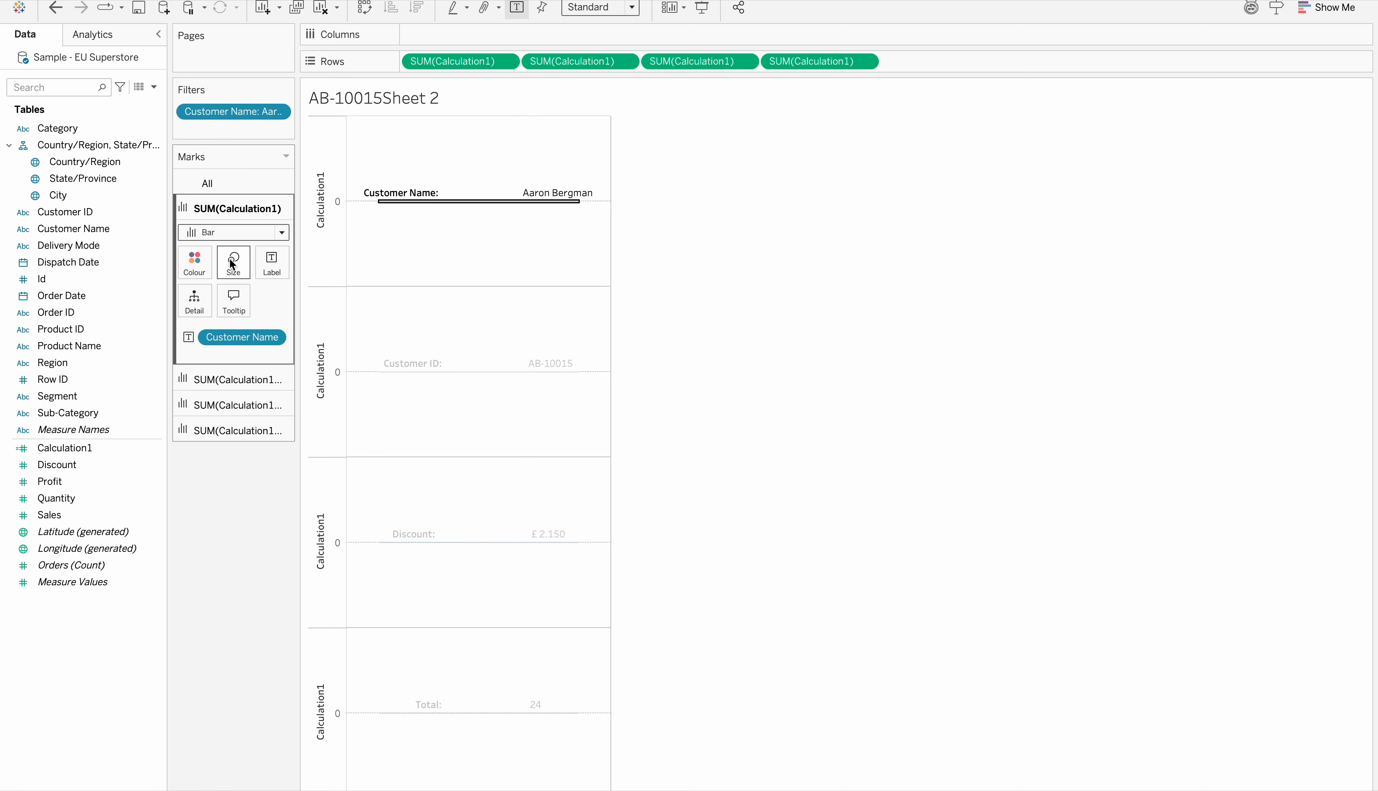
{"action": "left_click", "coordinate": [194, 262]}
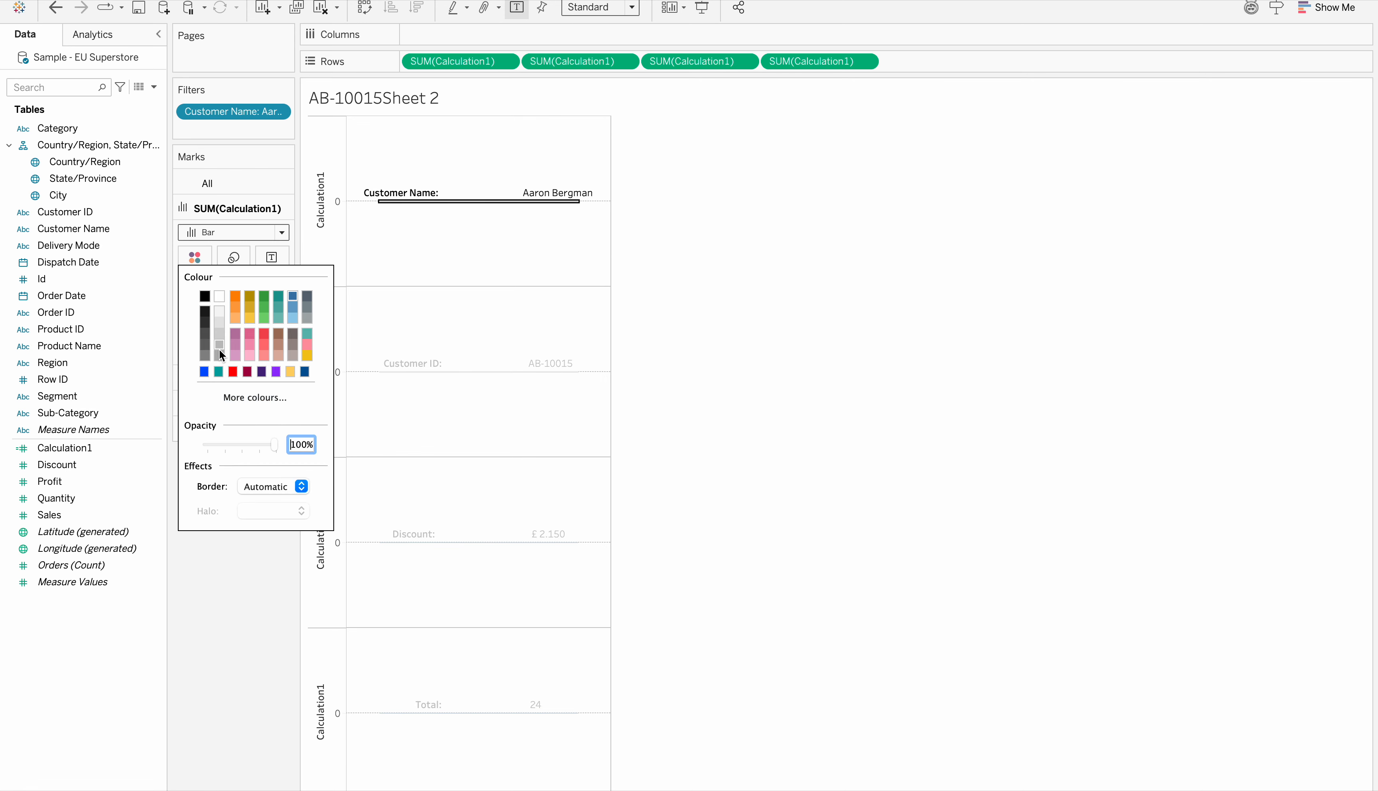
{"action": "left_click", "coordinate": [234, 296]}
{"action": "left_click", "coordinate": [279, 485]}
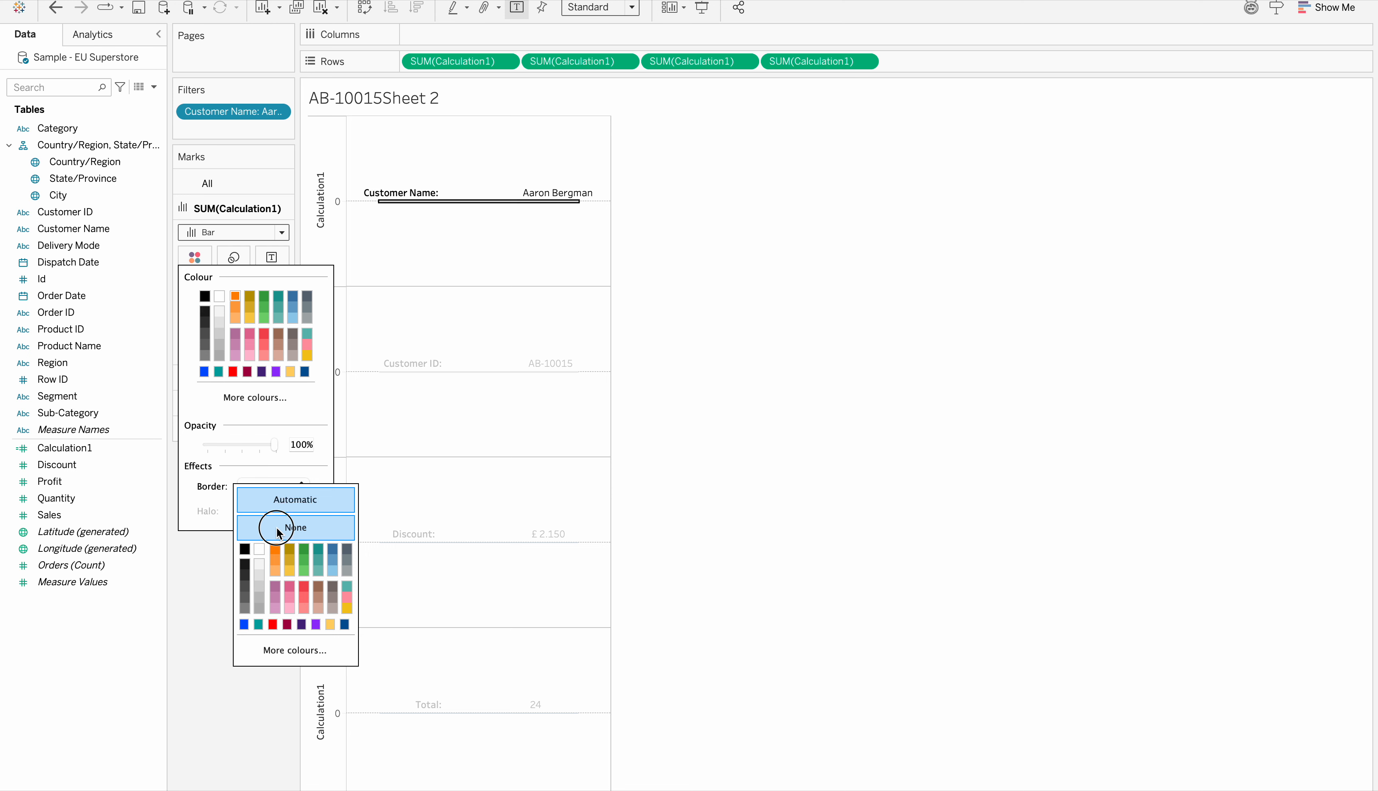
{"action": "left_click", "coordinate": [194, 557]}
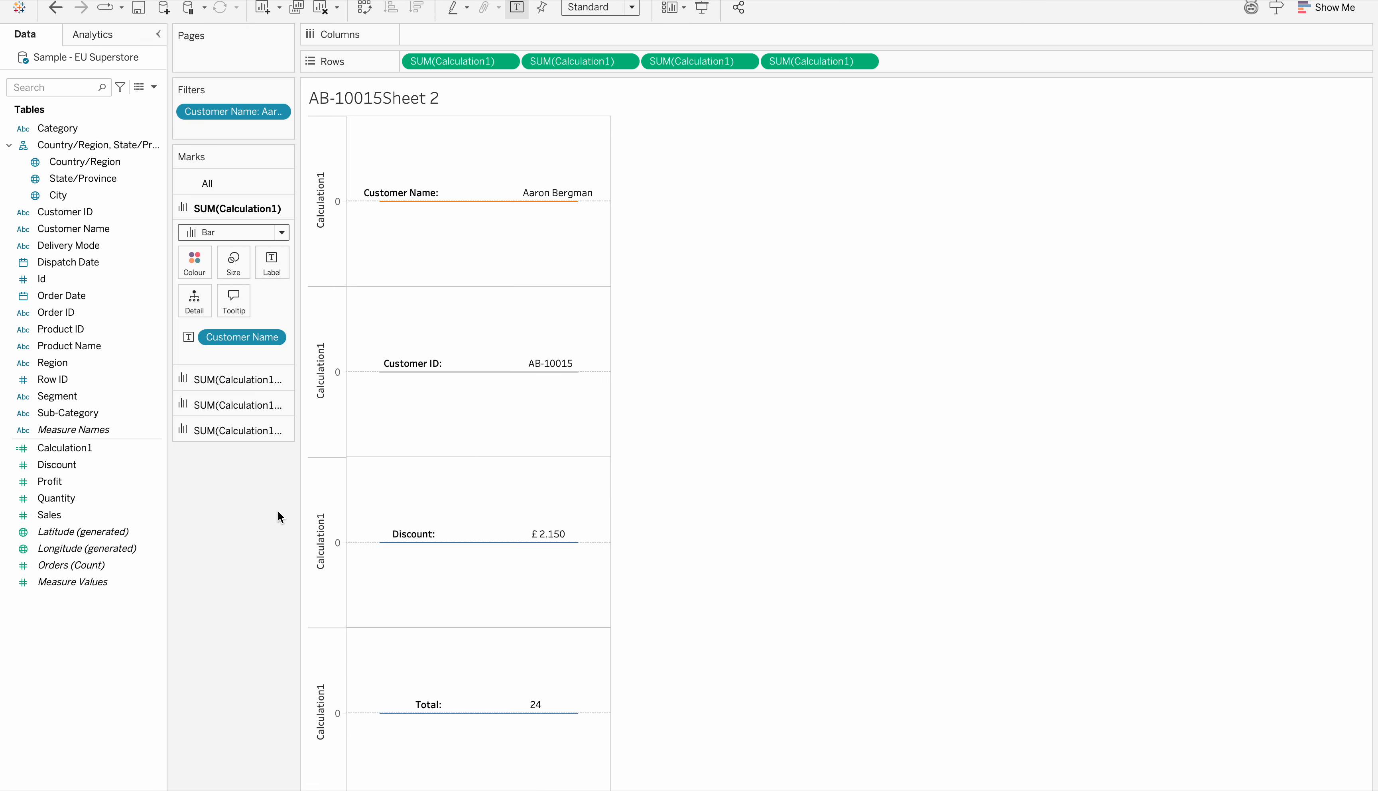
Set the second axis's Customer ID bar to orange with its border set to None
{"action": "left_click", "coordinate": [493, 371]}
{"action": "left_click", "coordinate": [199, 297]}
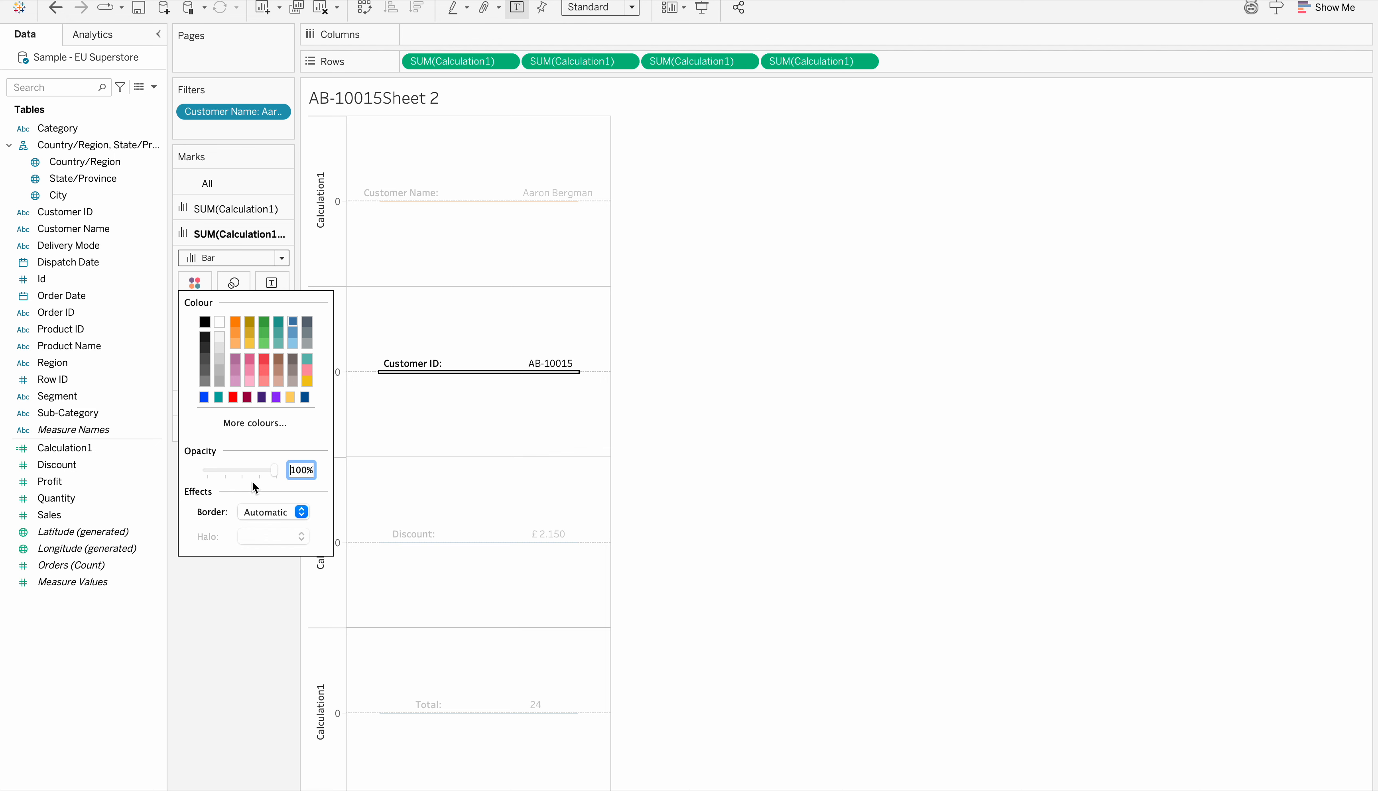
{"action": "left_click", "coordinate": [259, 510]}
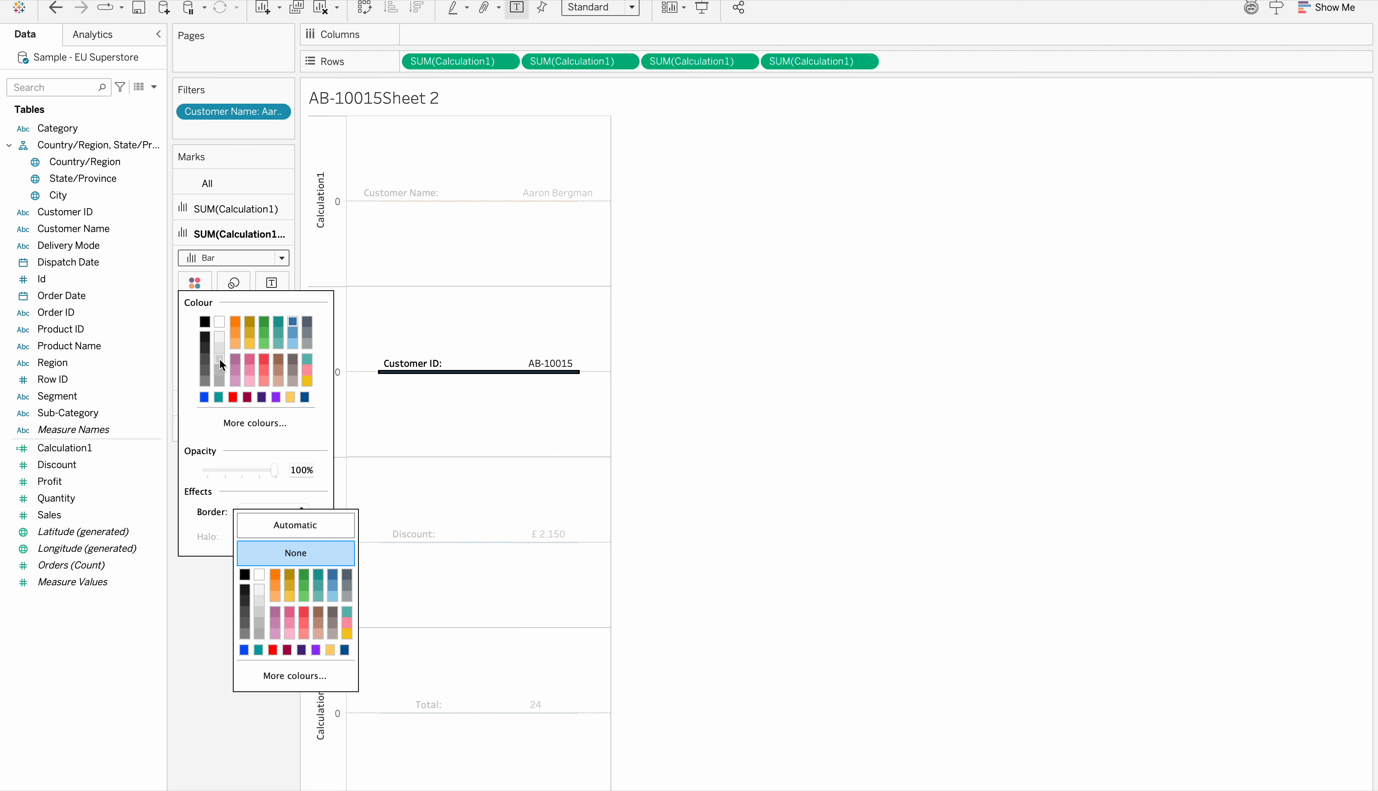
{"action": "left_click", "coordinate": [232, 326]}
{"action": "left_click", "coordinate": [223, 617]}
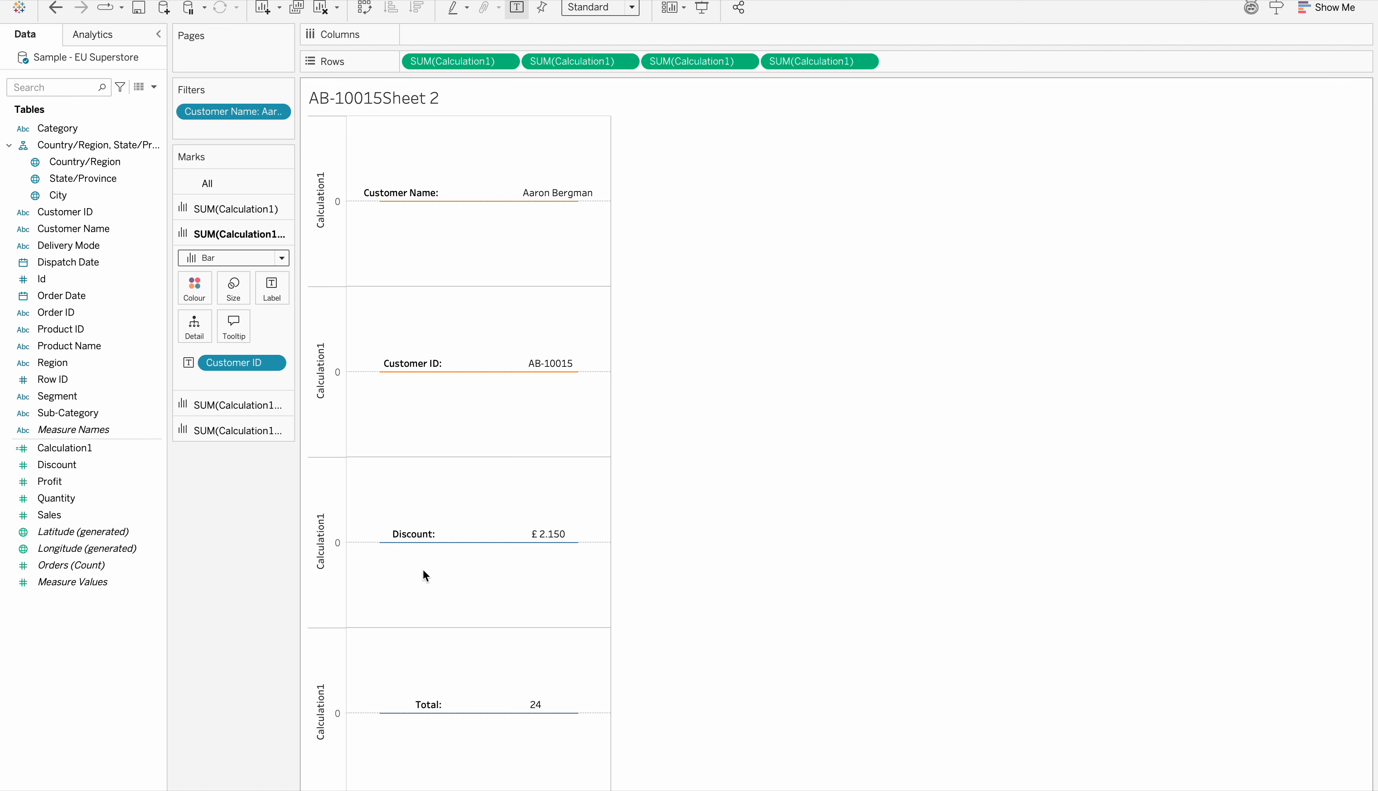
Set the third axis's Discount bar to orange and its border to None
{"action": "left_click", "coordinate": [235, 405]}
{"action": "left_click", "coordinate": [194, 308]}
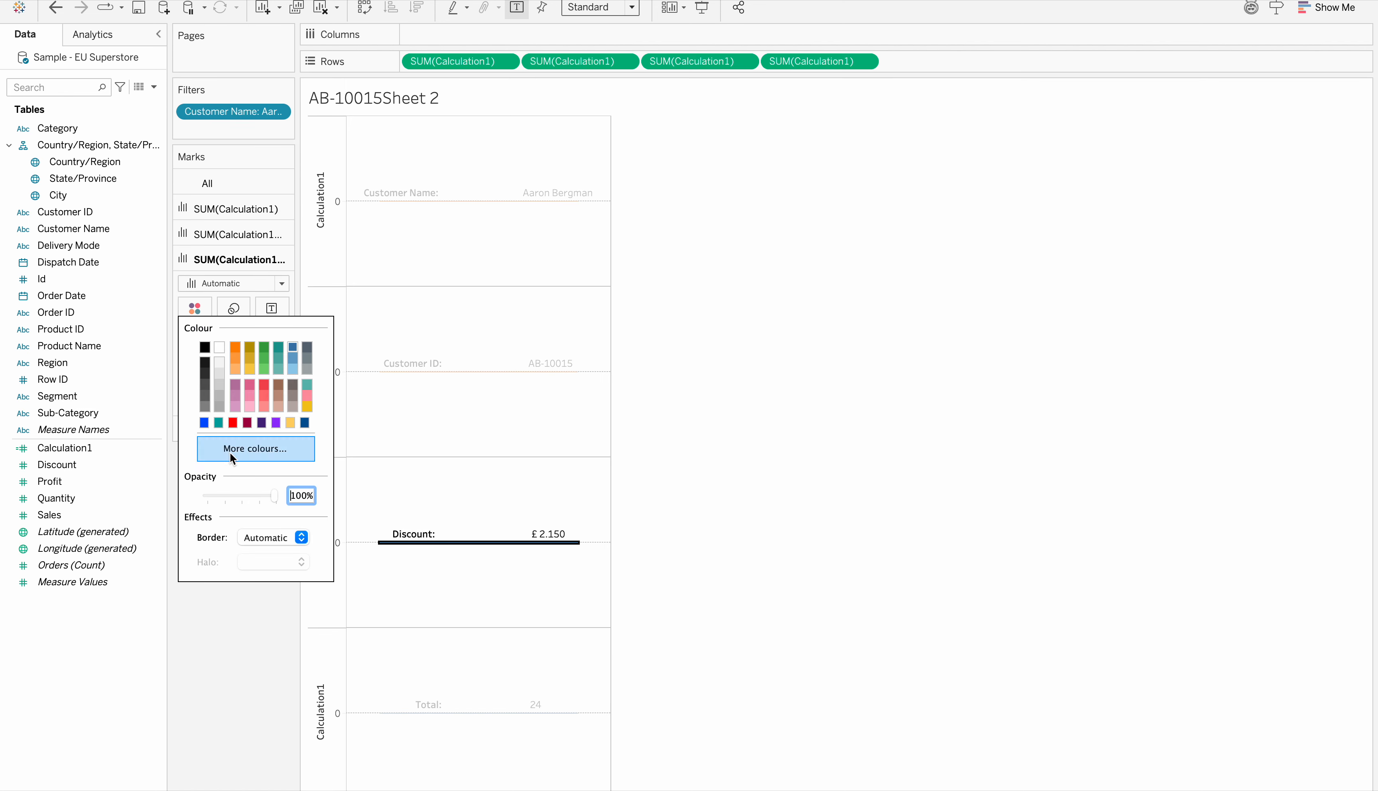
{"action": "left_click", "coordinate": [235, 347]}
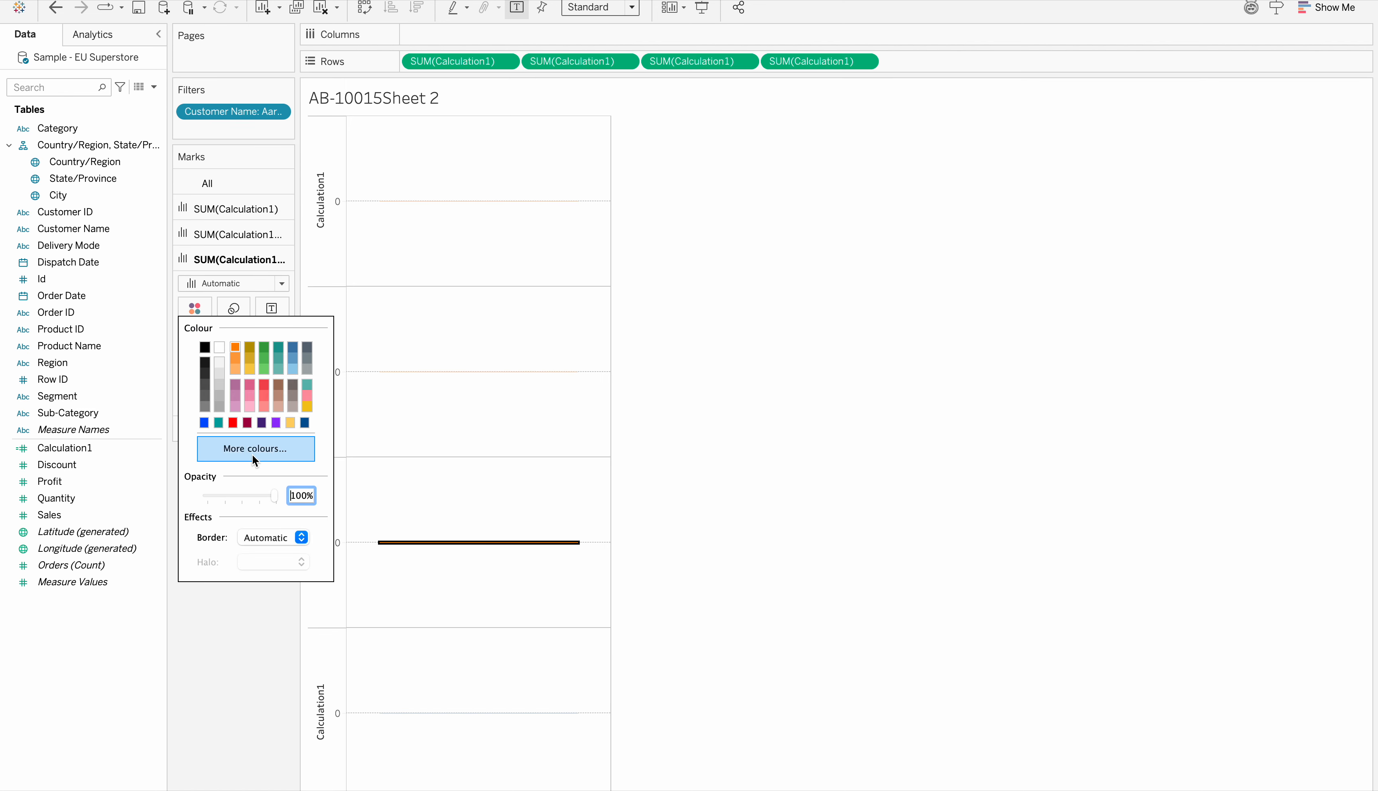
{"action": "left_click", "coordinate": [262, 538]}
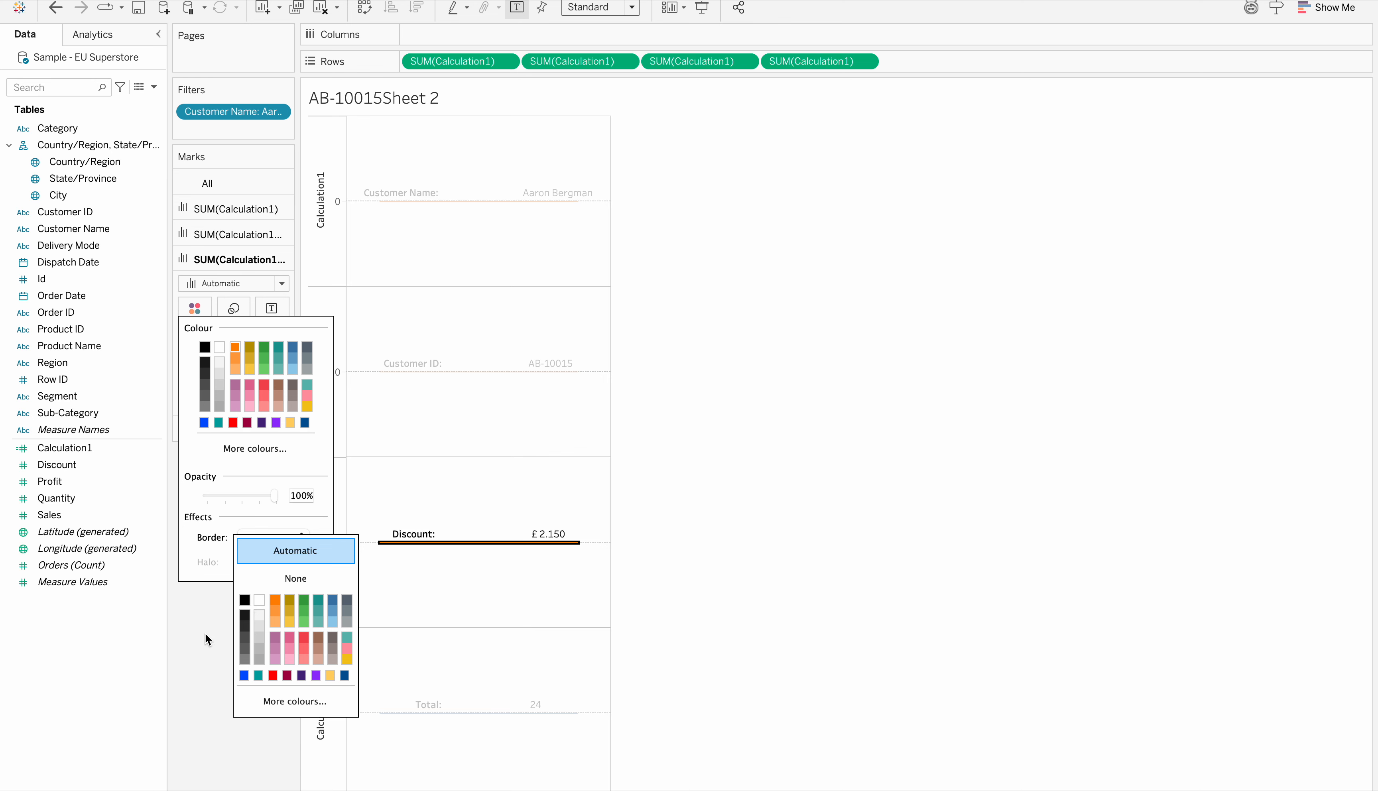
{"action": "left_click", "coordinate": [283, 581]}
{"action": "left_click", "coordinate": [494, 660]}
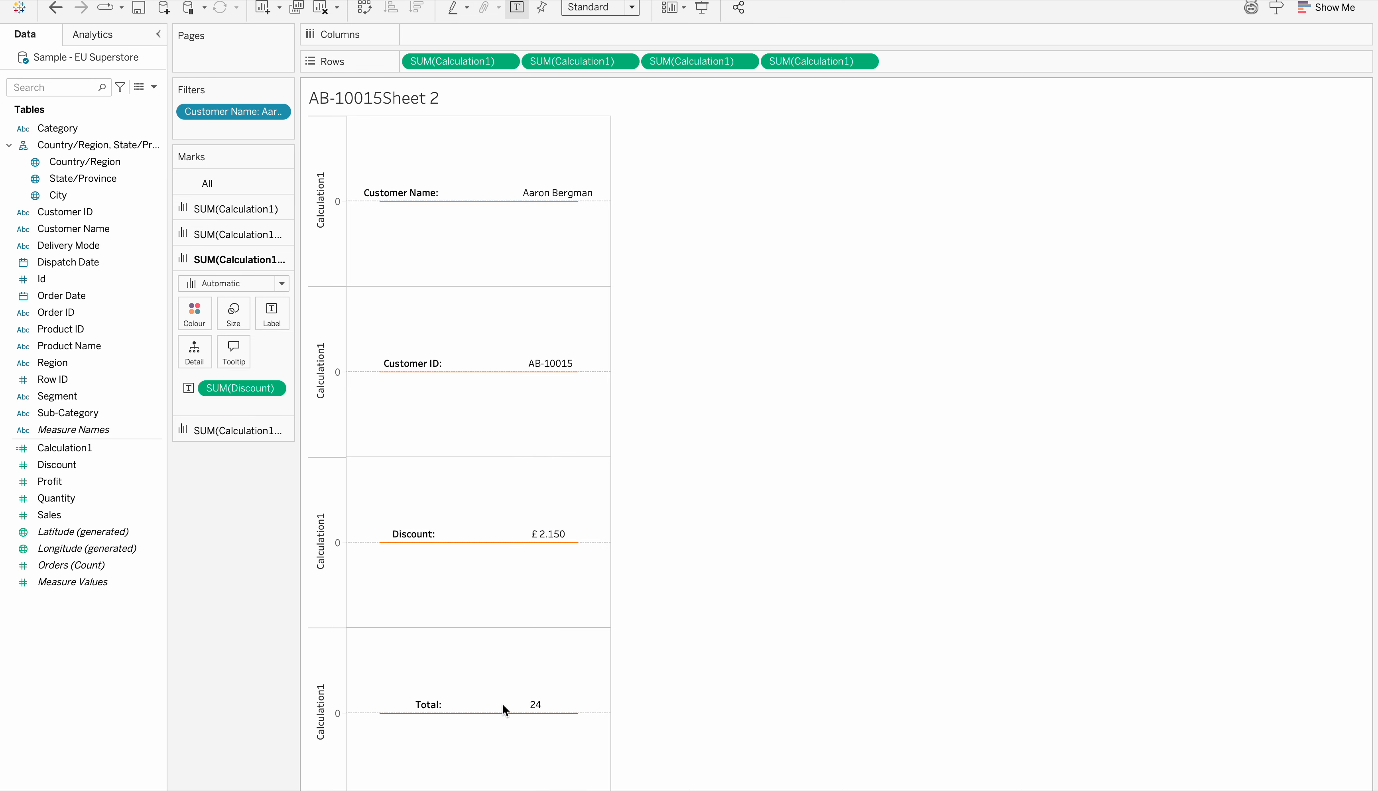
Colour the fourth axis's Total bar orange
{"action": "left_click", "coordinate": [495, 713]}
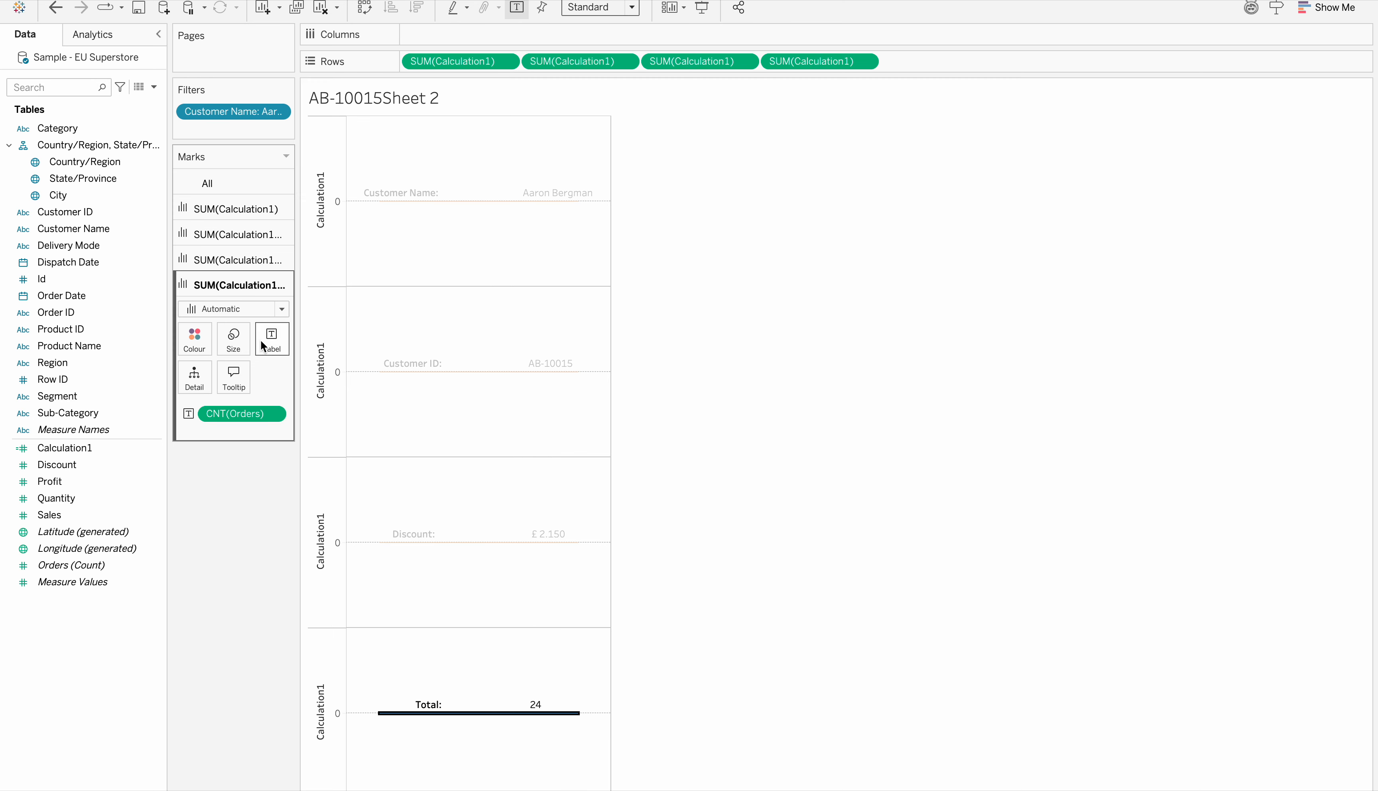
{"action": "left_click", "coordinate": [194, 337]}
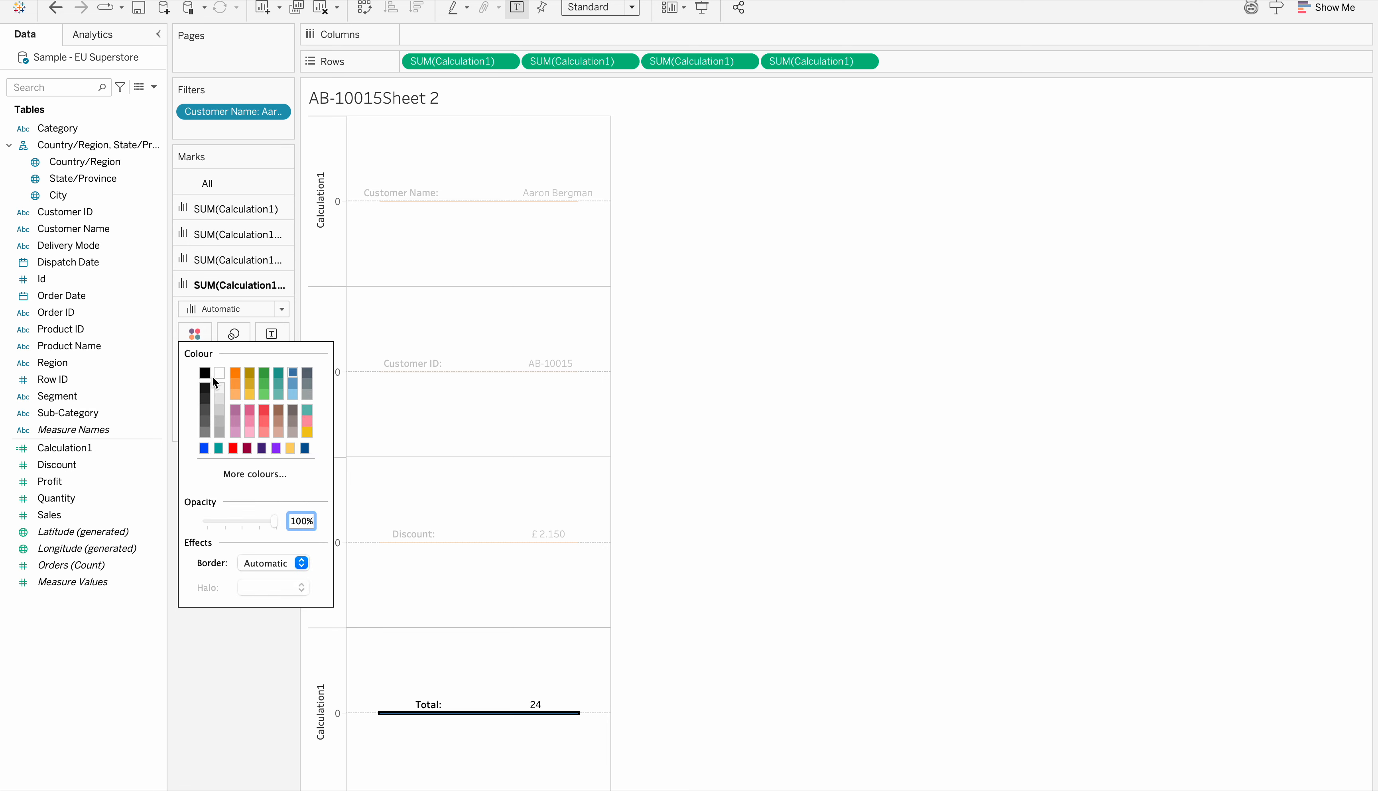
{"action": "left_click", "coordinate": [235, 374]}
{"action": "left_click", "coordinate": [220, 641]}
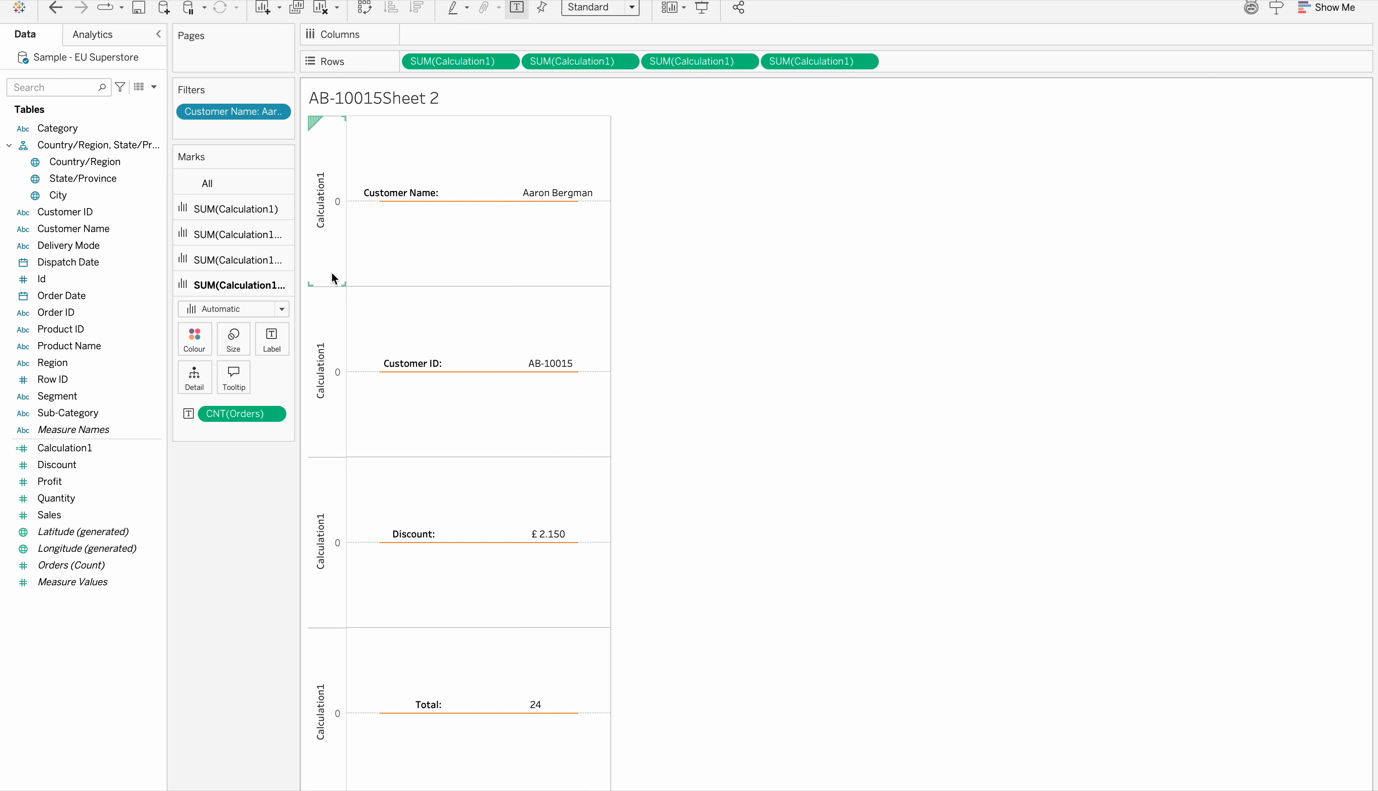
Hide the Calculation1 axis headers in the view
{"action": "left_click", "coordinate": [507, 60]}
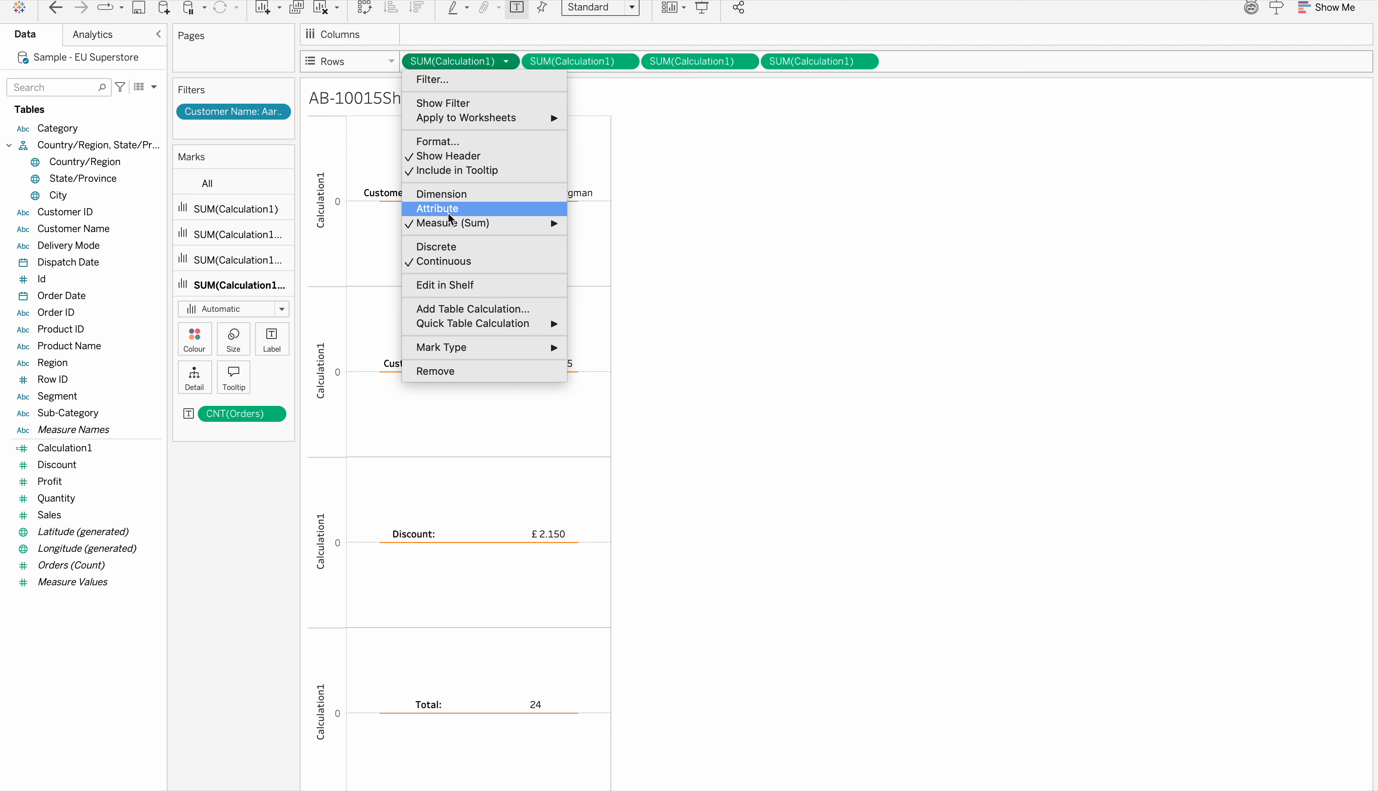
{"action": "left_click", "coordinate": [440, 156]}
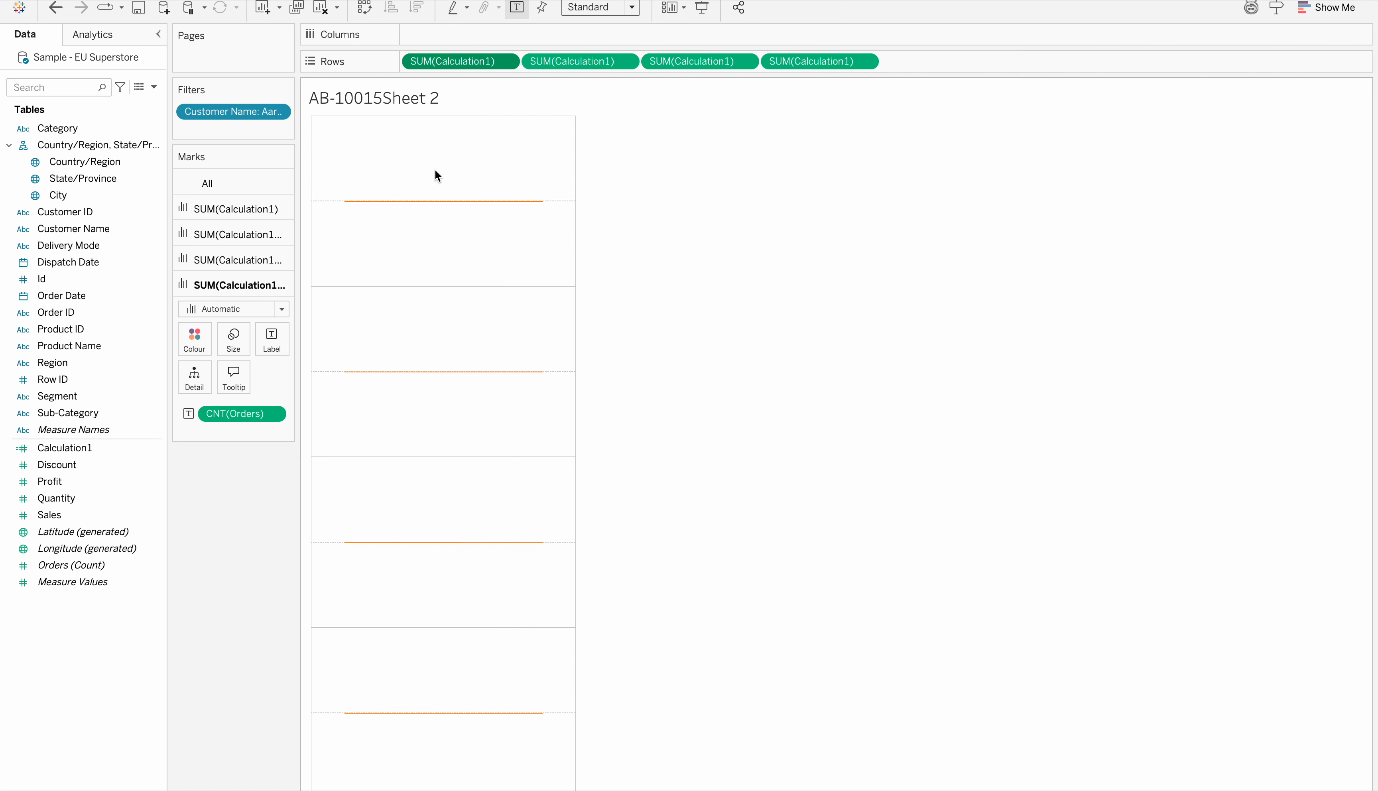
{"action": "left_click", "coordinate": [739, 421]}
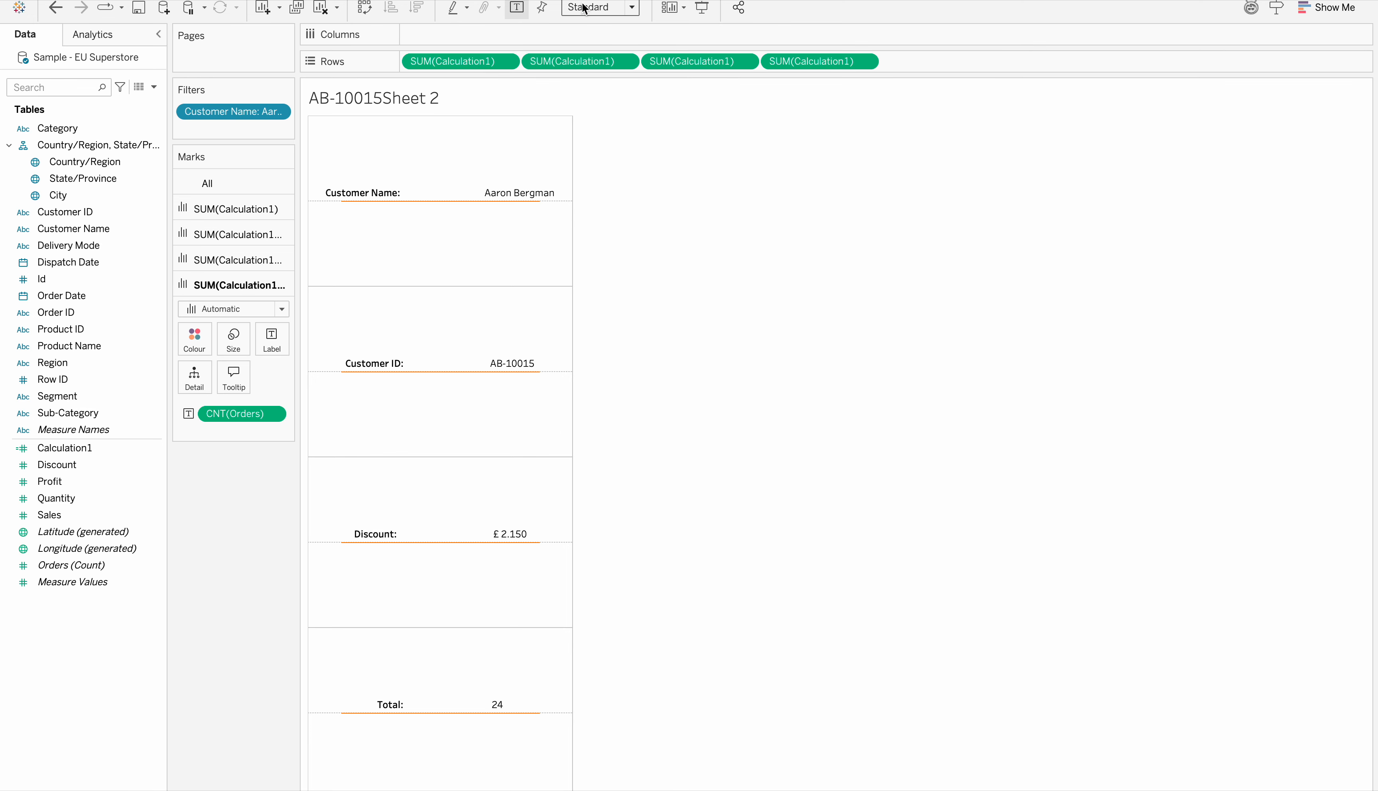
Replace the sheet title with "Purchase Summary Note for" followed by the Customer Name field and apply it
{"action": "double_click", "coordinate": [416, 98]}
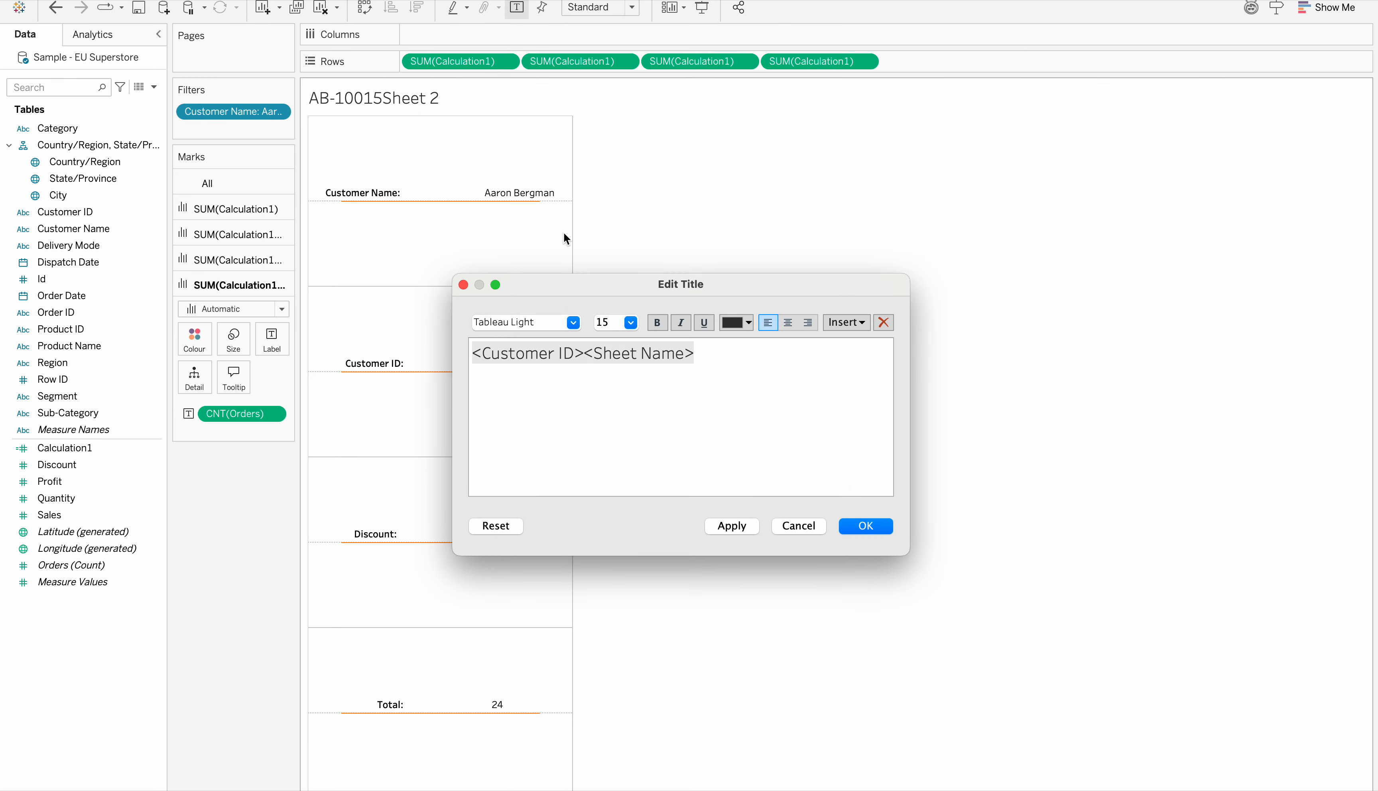
{"action": "left_click_drag", "start_coordinate": [696, 350], "coordinate": [467, 346]}
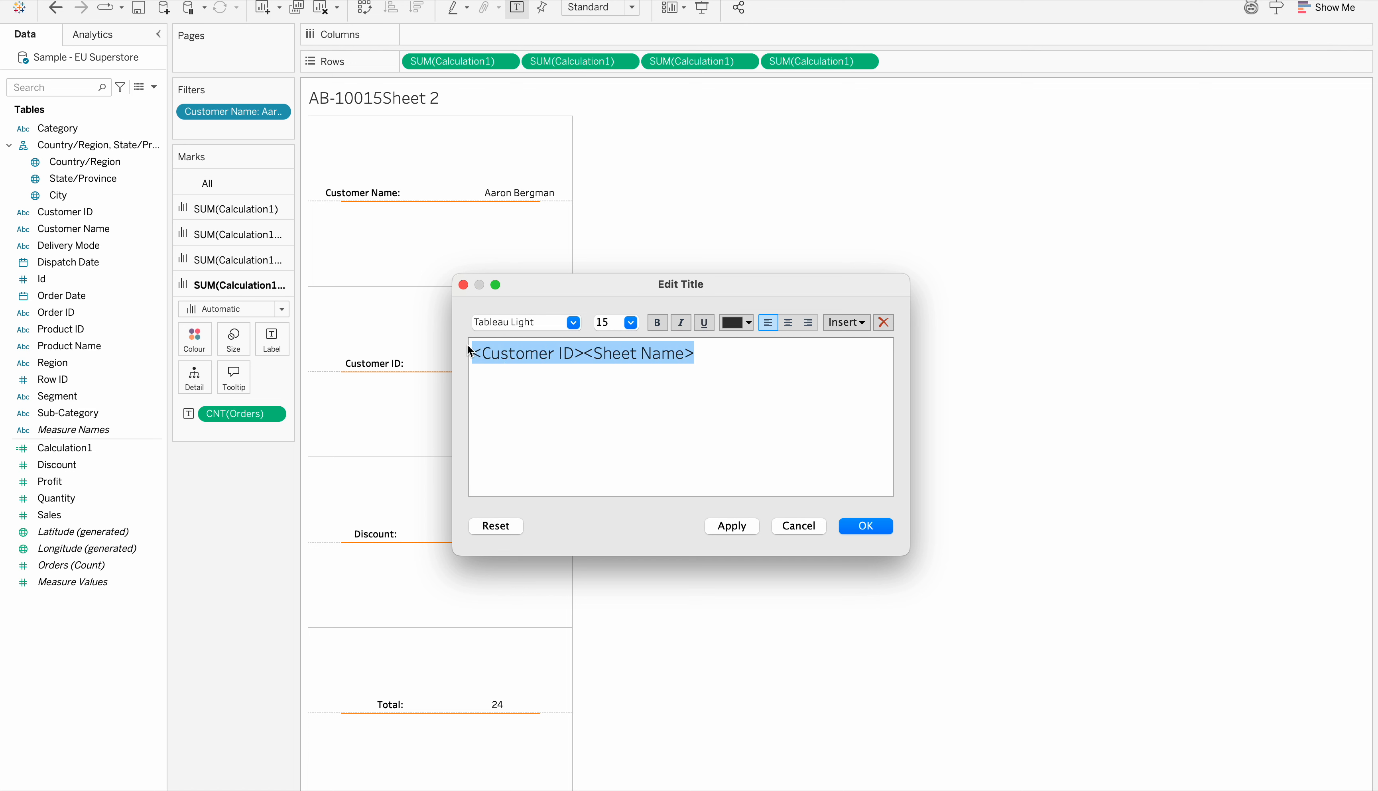
{"action": "type", "text": "P"}
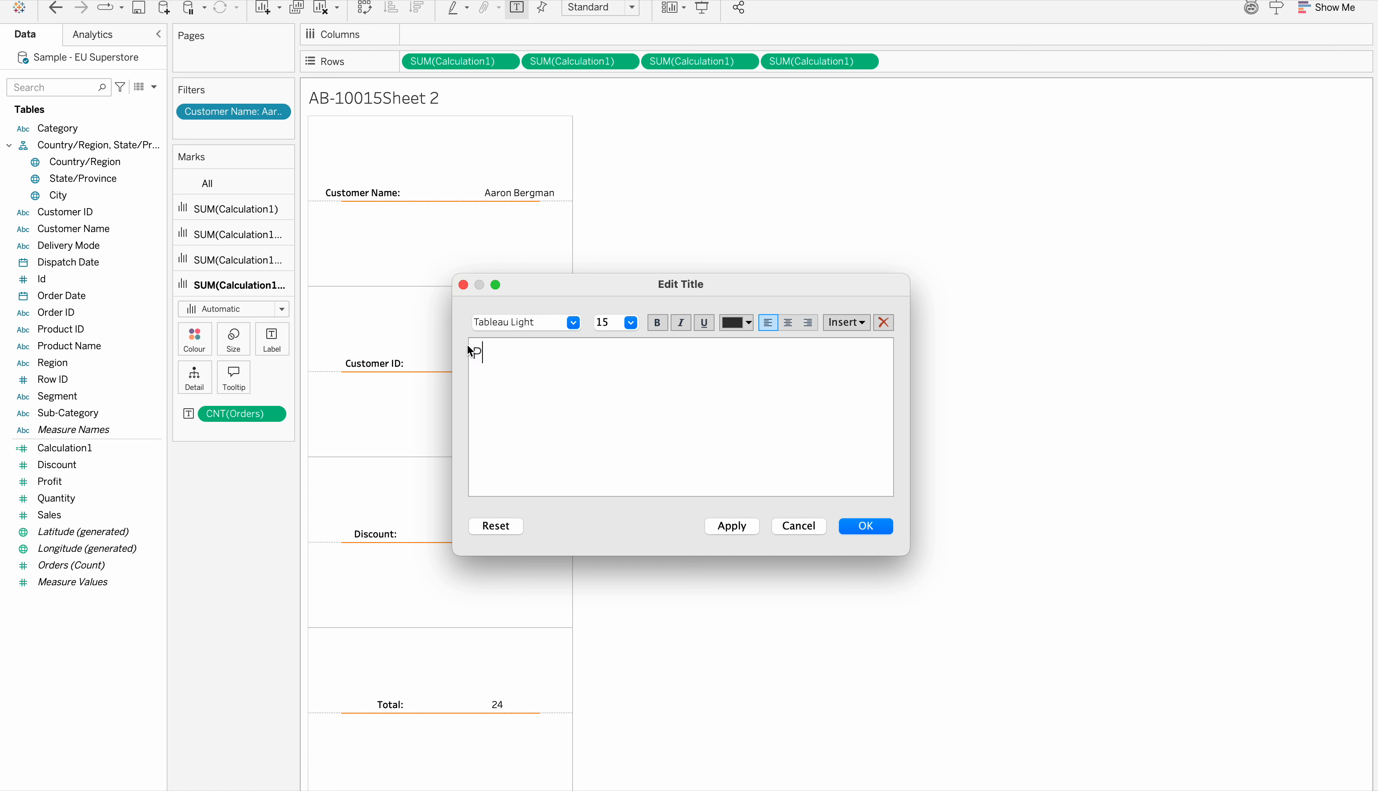
{"action": "type", "text": "urchase Summary No"}
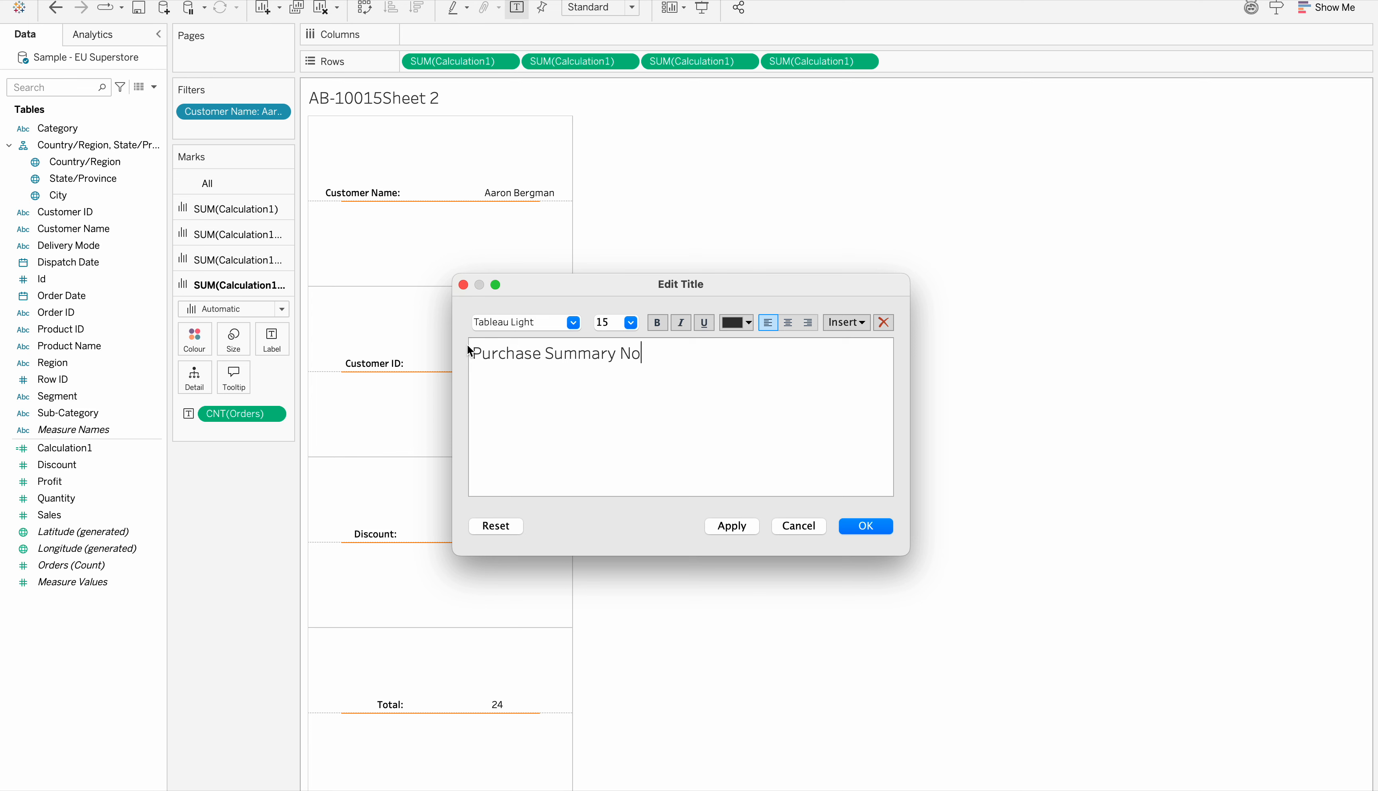
{"action": "type", "text": "te for"}
{"action": "left_click", "coordinate": [864, 324]}
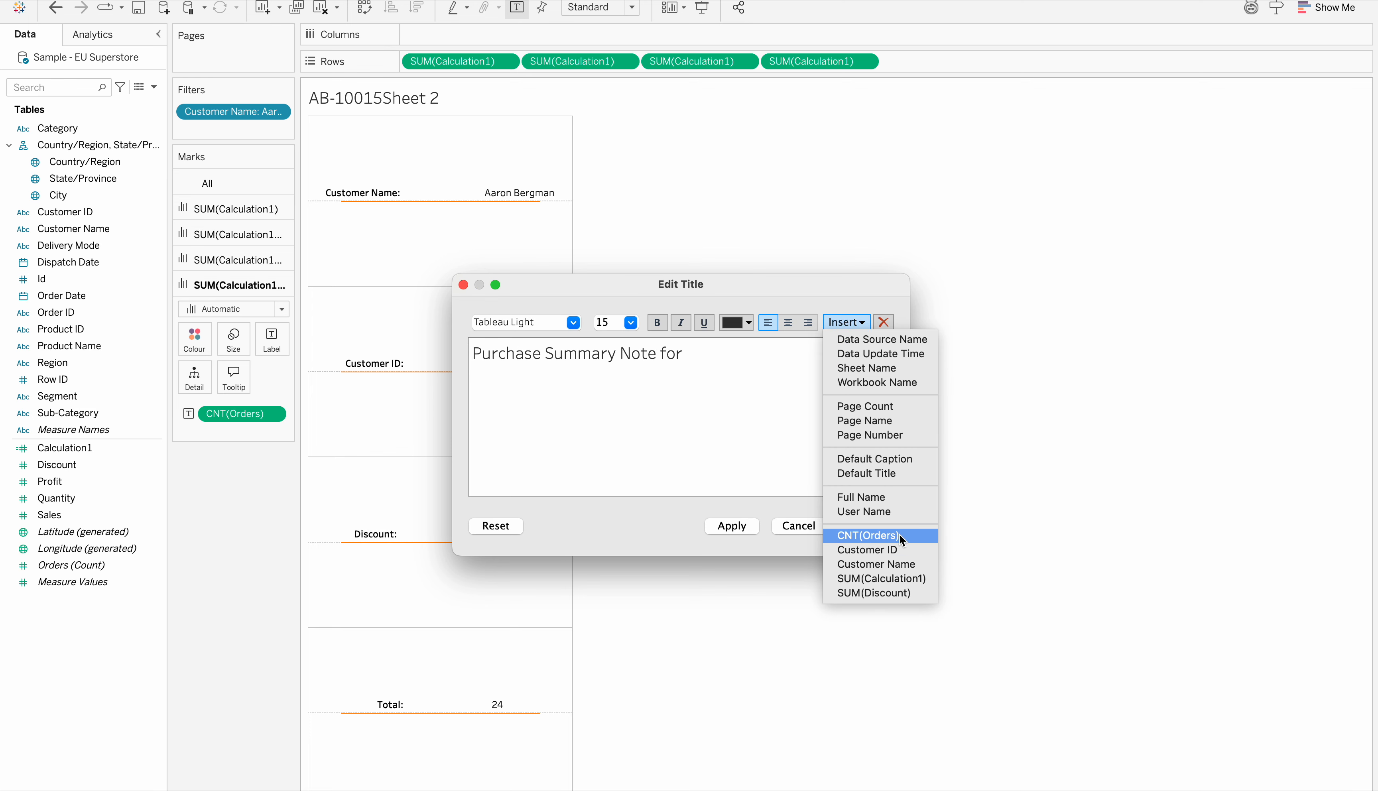
{"action": "left_click", "coordinate": [882, 561]}
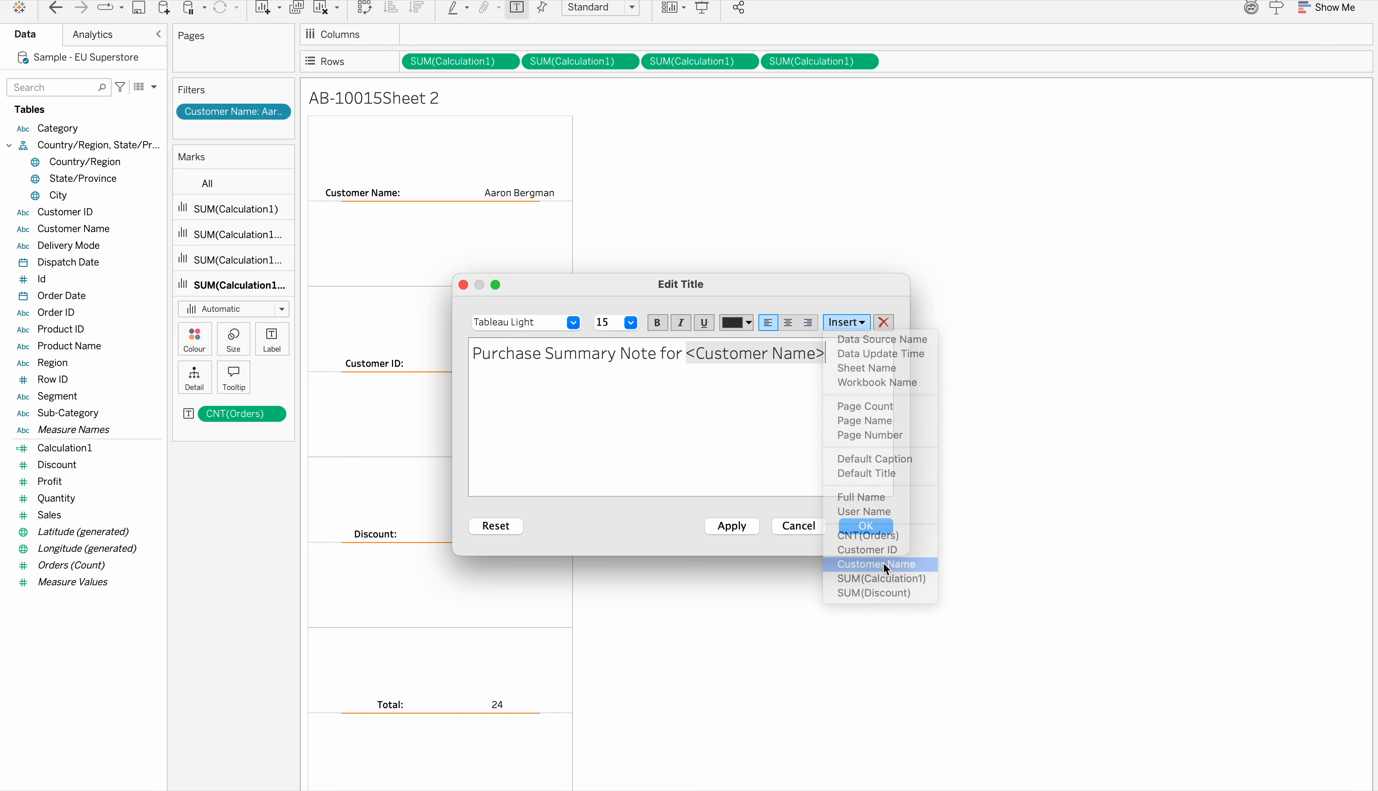
{"action": "left_click", "coordinate": [746, 528]}
Make the whole sheet title bold and accept the title edit
{"action": "left_click_drag", "start_coordinate": [834, 355], "coordinate": [415, 339]}
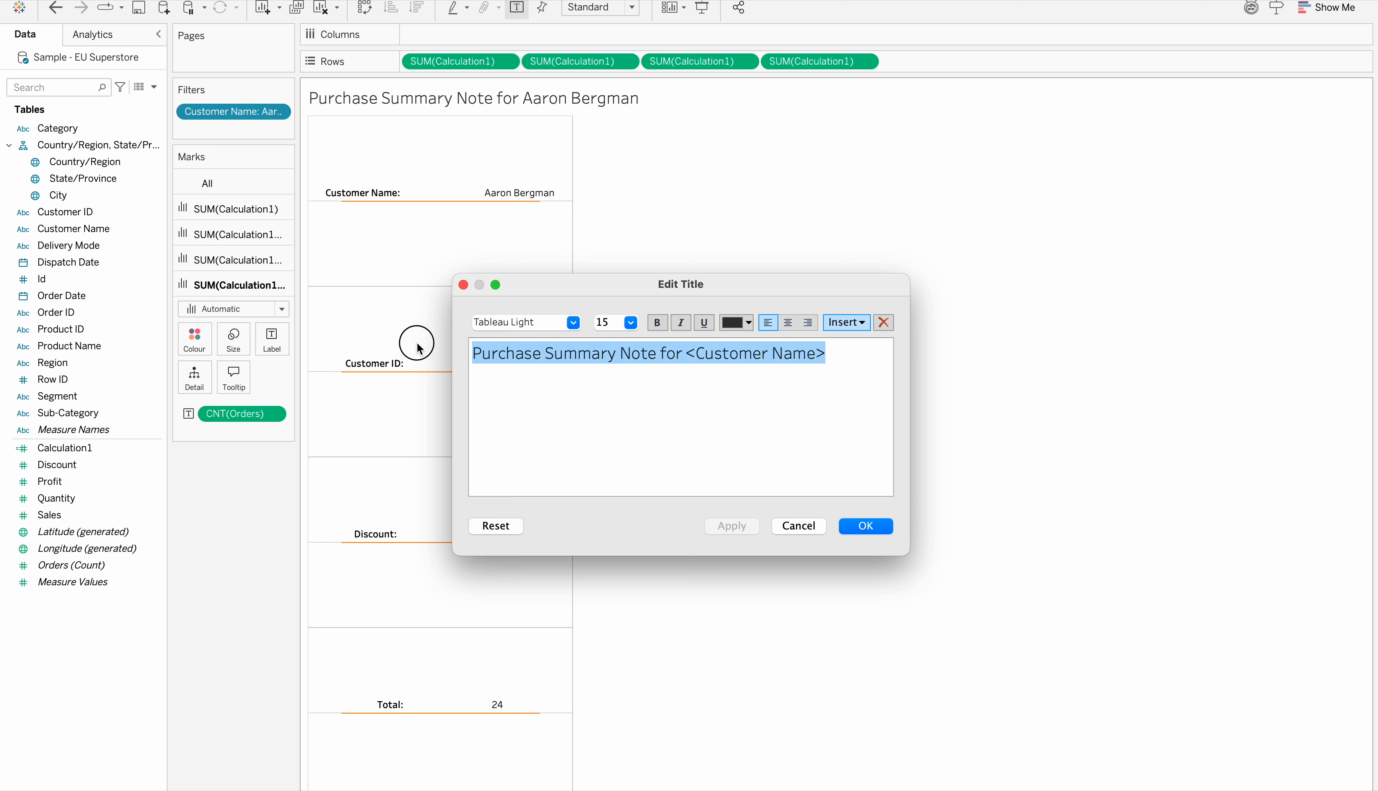
{"action": "left_click", "coordinate": [657, 324]}
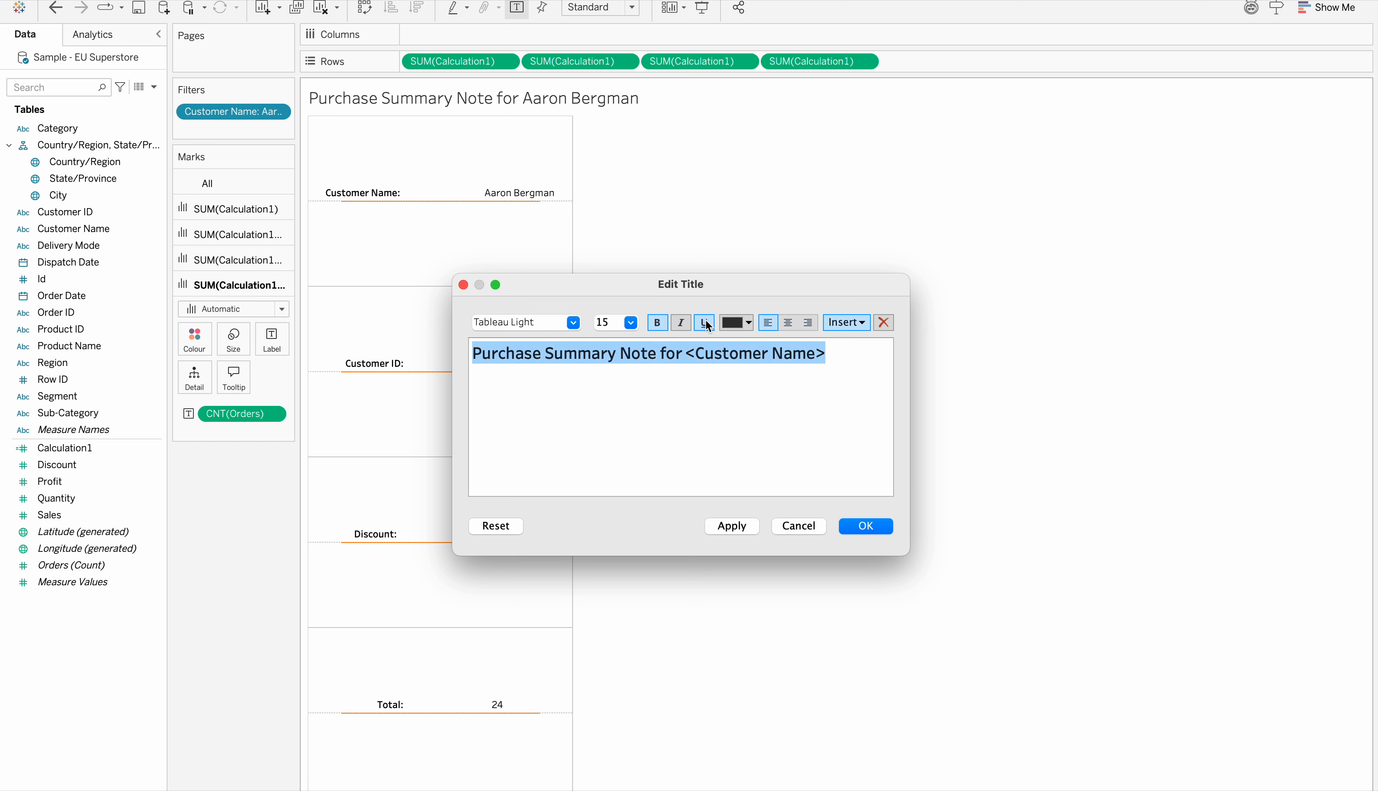
{"action": "left_click", "coordinate": [866, 526]}
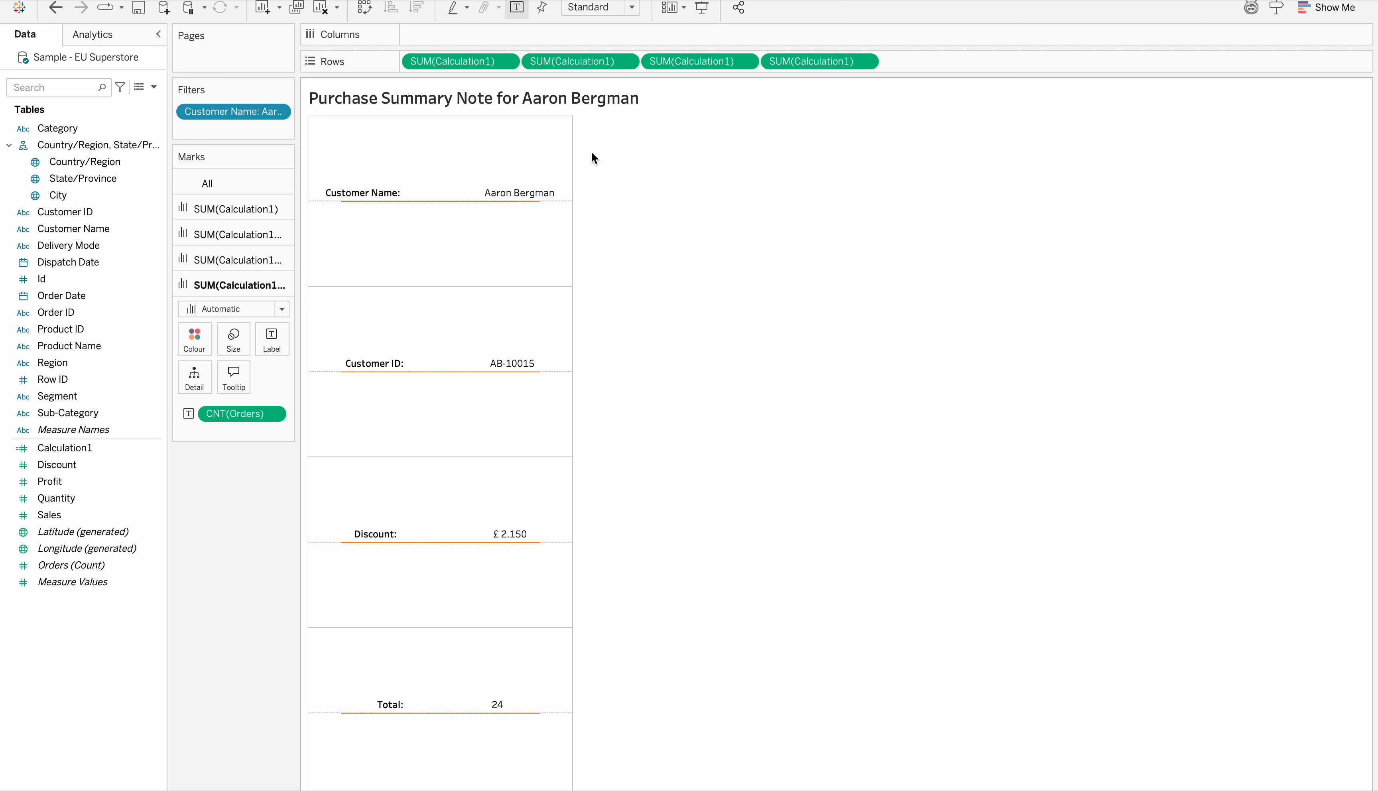
Try to underline the sheet title
{"action": "double_click", "coordinate": [580, 100]}
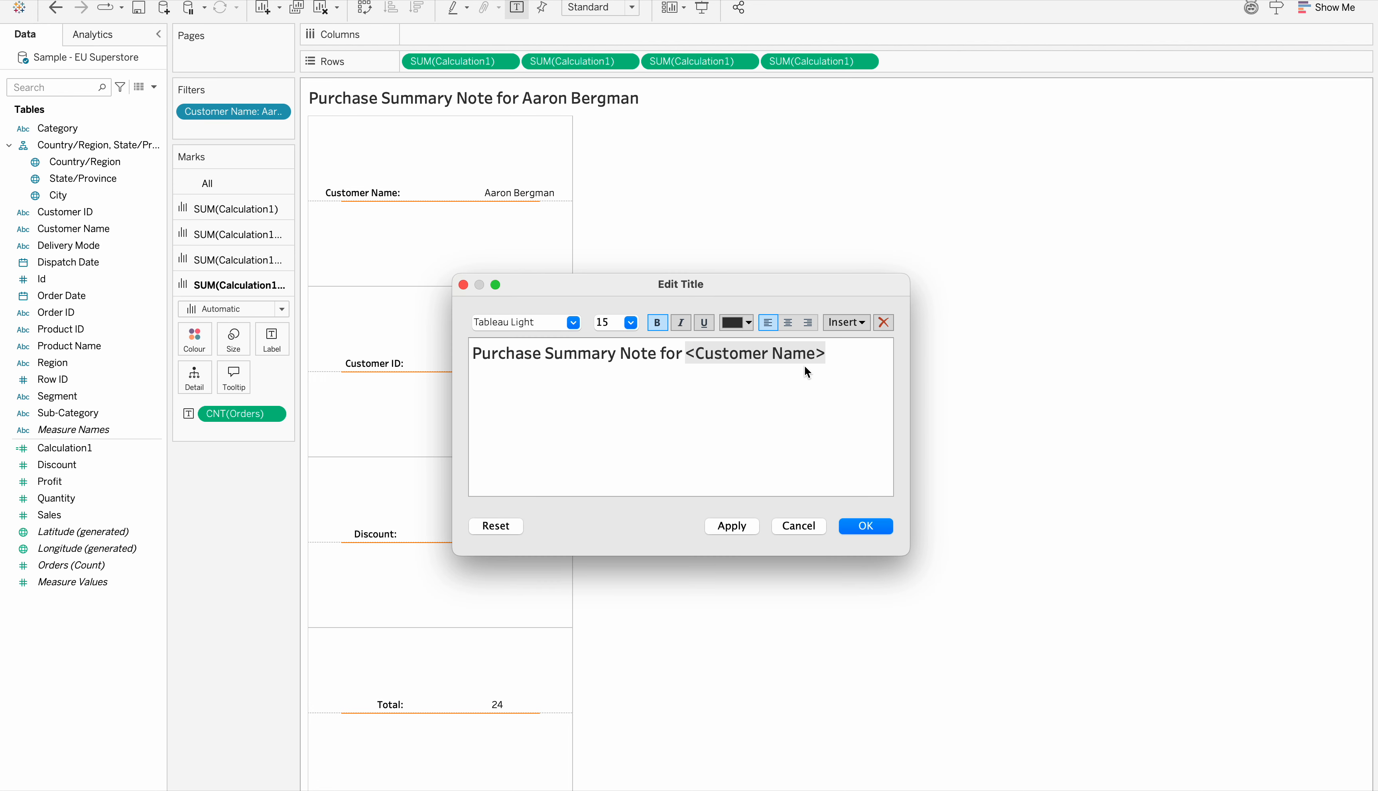
{"action": "left_click", "coordinate": [709, 319]}
{"action": "left_click", "coordinate": [862, 524]}
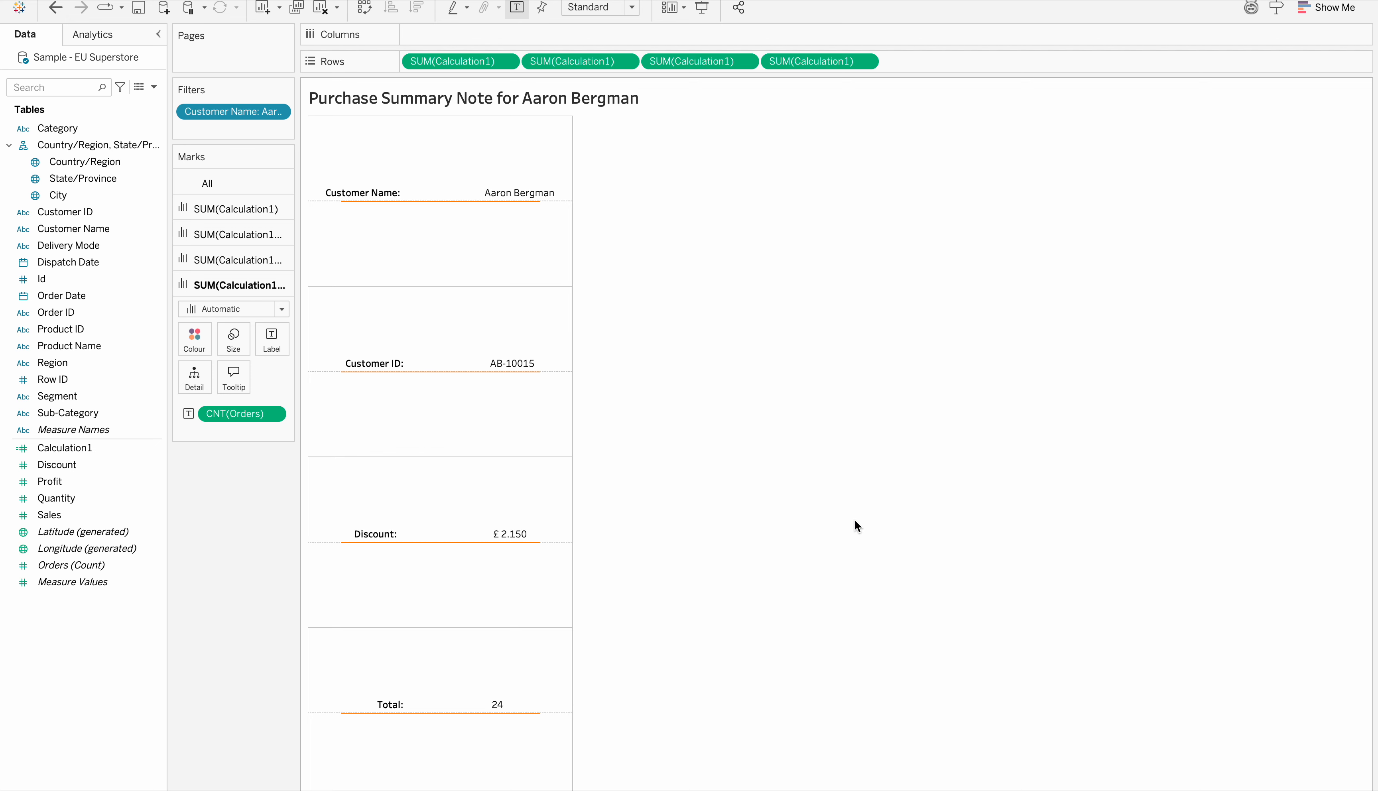
Fit the sheet to Entire View and format its whole title as centred, underlined text
{"action": "left_click", "coordinate": [634, 9]}
{"action": "left_click", "coordinate": [599, 62]}
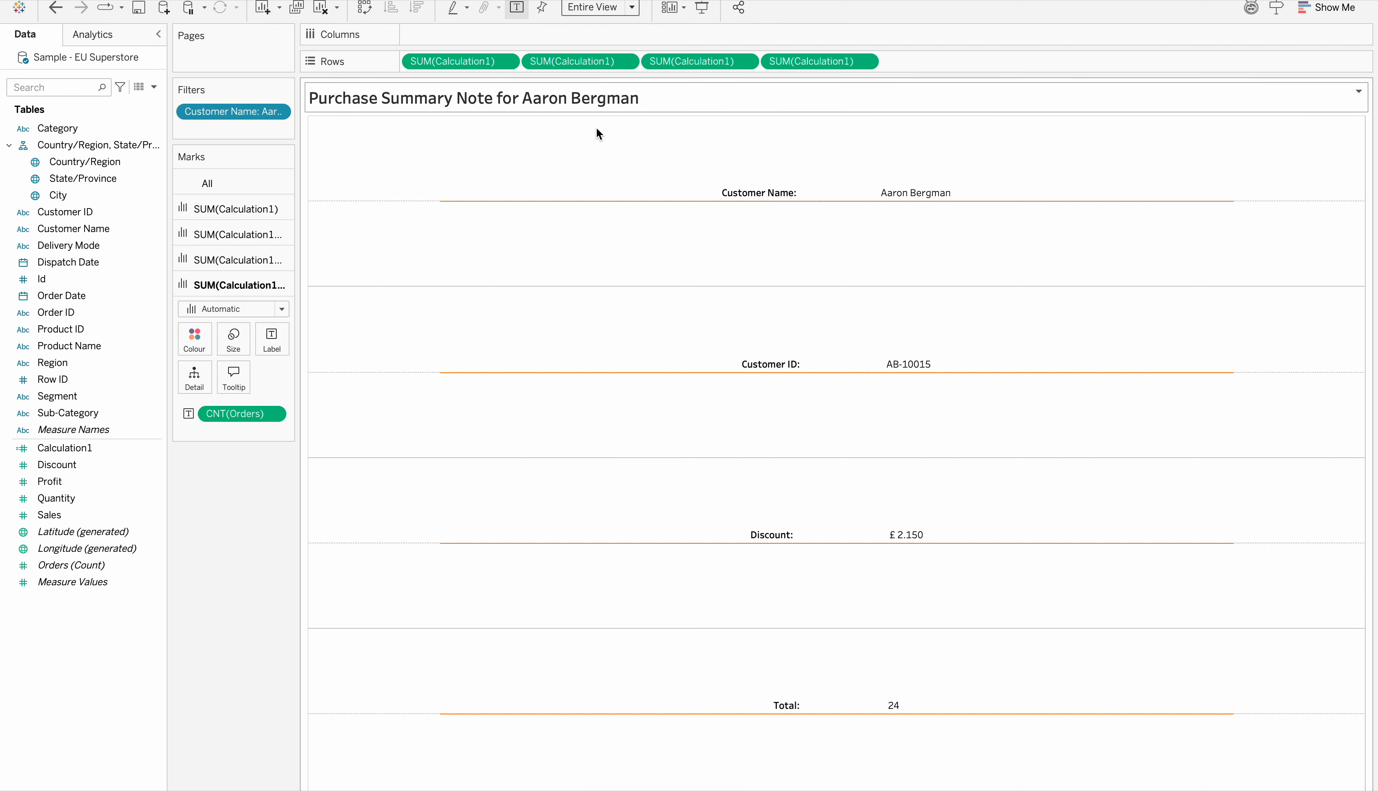
{"action": "double_click", "coordinate": [608, 95]}
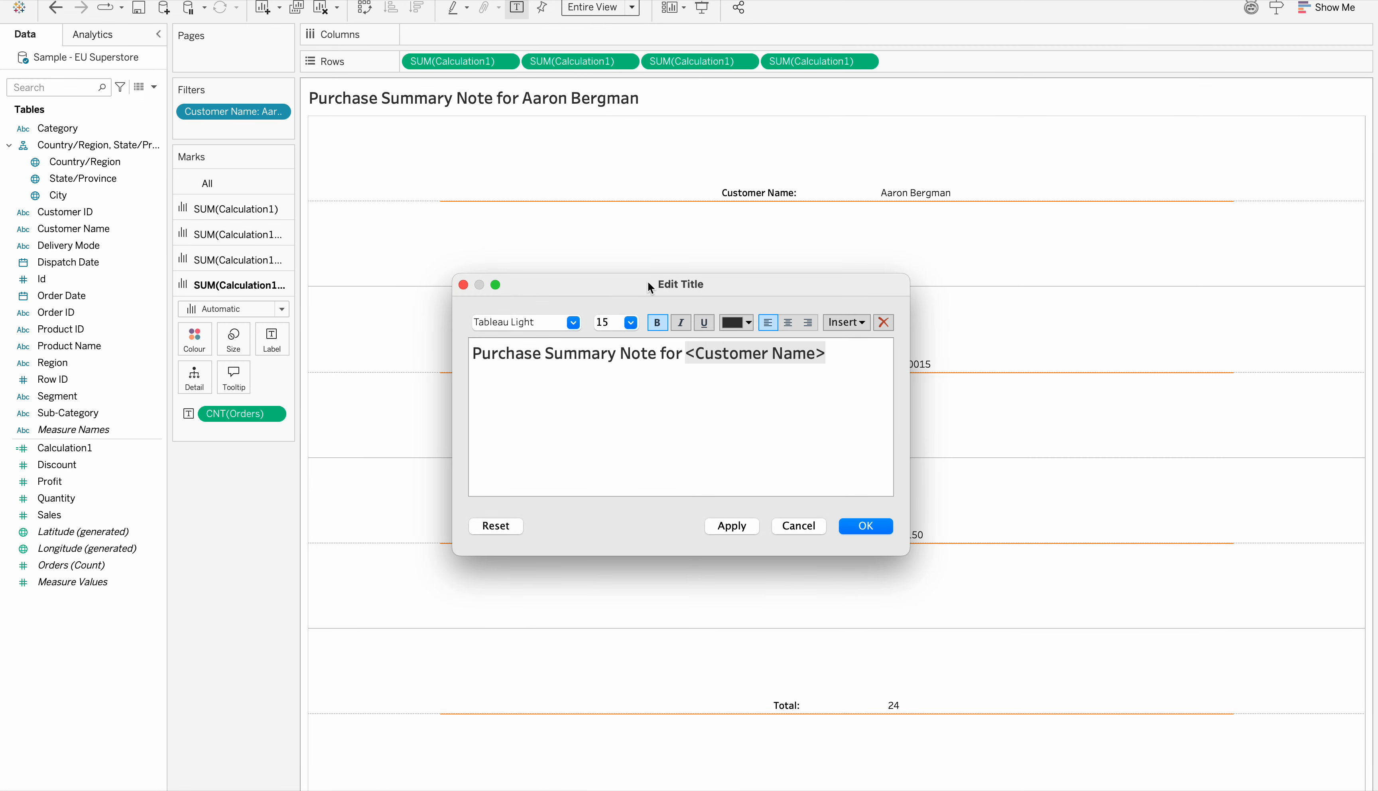
{"action": "left_click", "coordinate": [787, 322]}
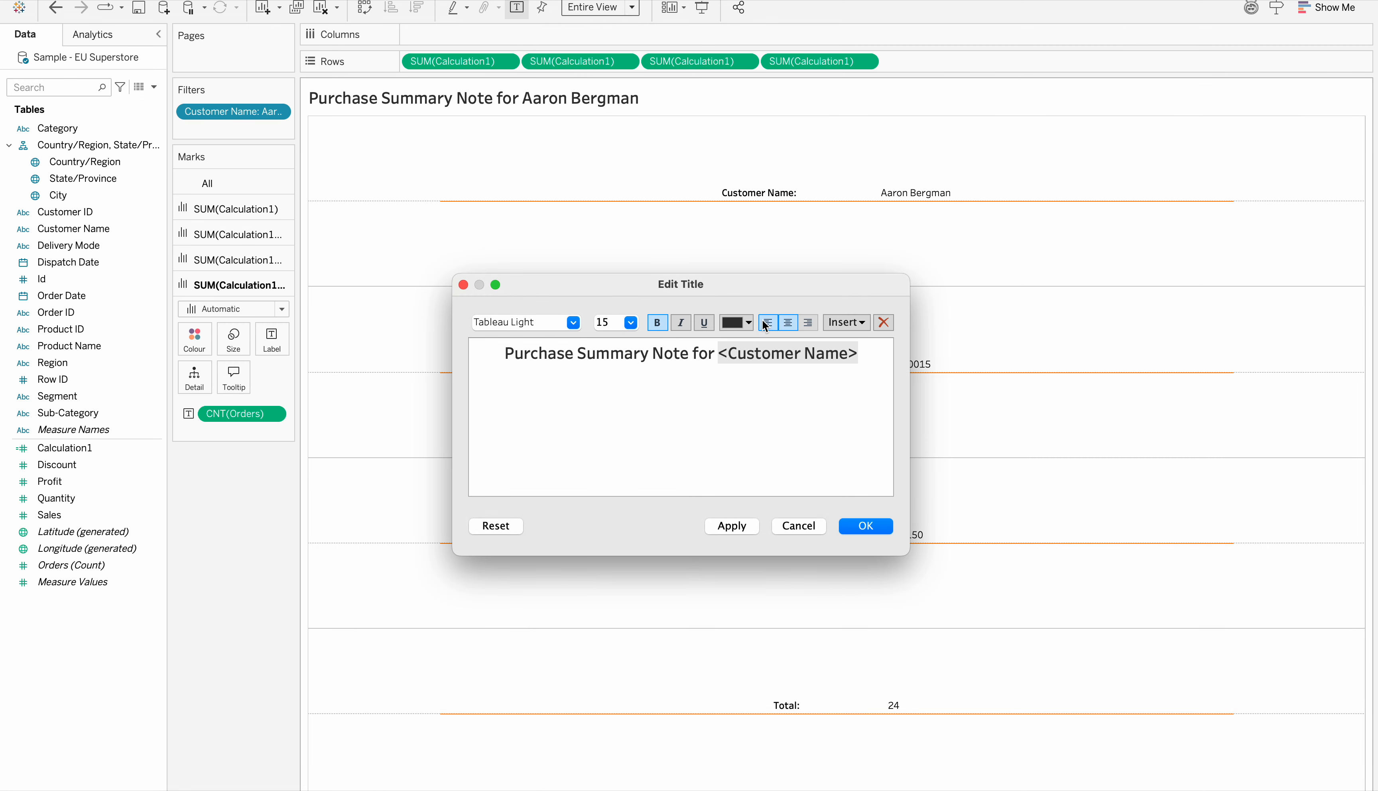
{"action": "left_click", "coordinate": [704, 322]}
{"action": "left_click_drag", "start_coordinate": [870, 354], "coordinate": [477, 348]}
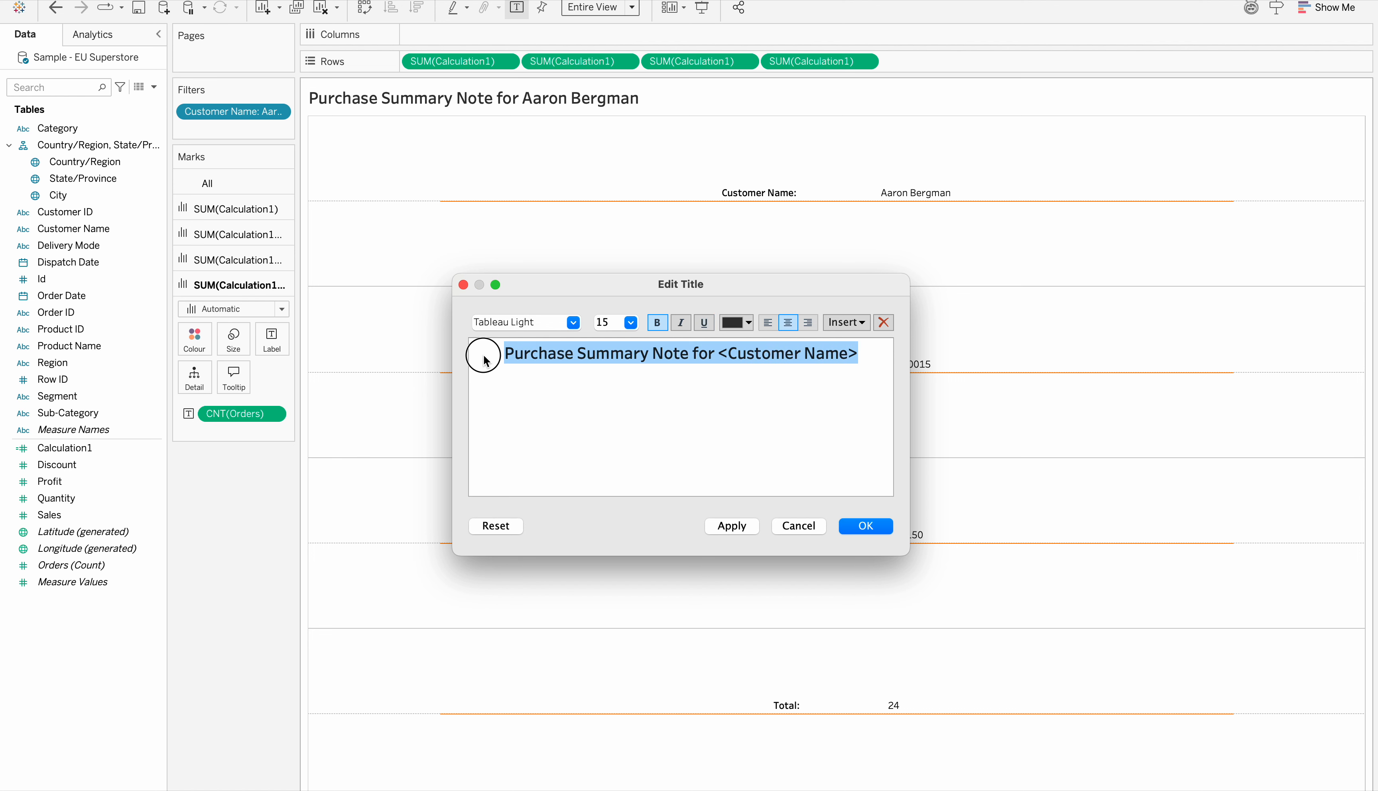
{"action": "left_click", "coordinate": [704, 322]}
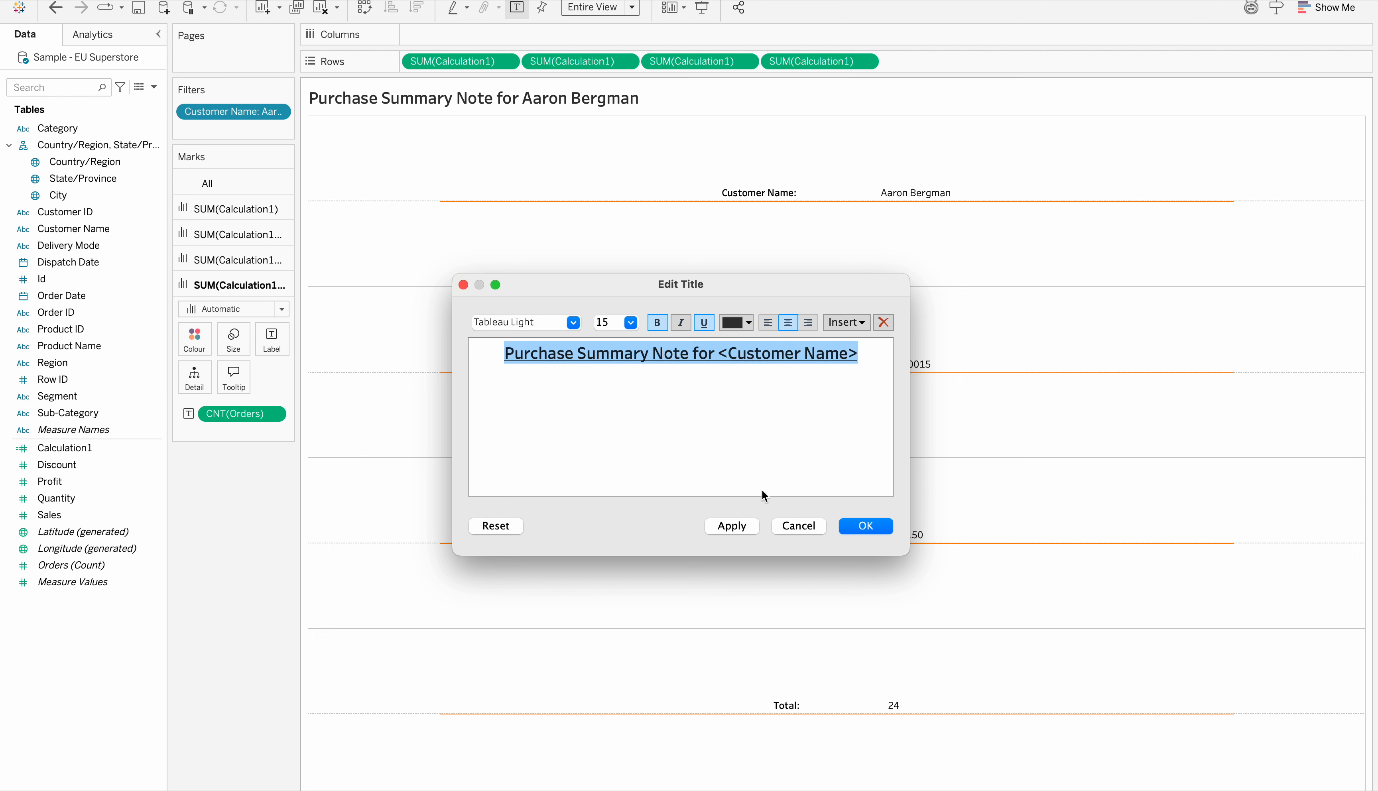
{"action": "left_click", "coordinate": [741, 527]}
{"action": "left_click", "coordinate": [875, 522]}
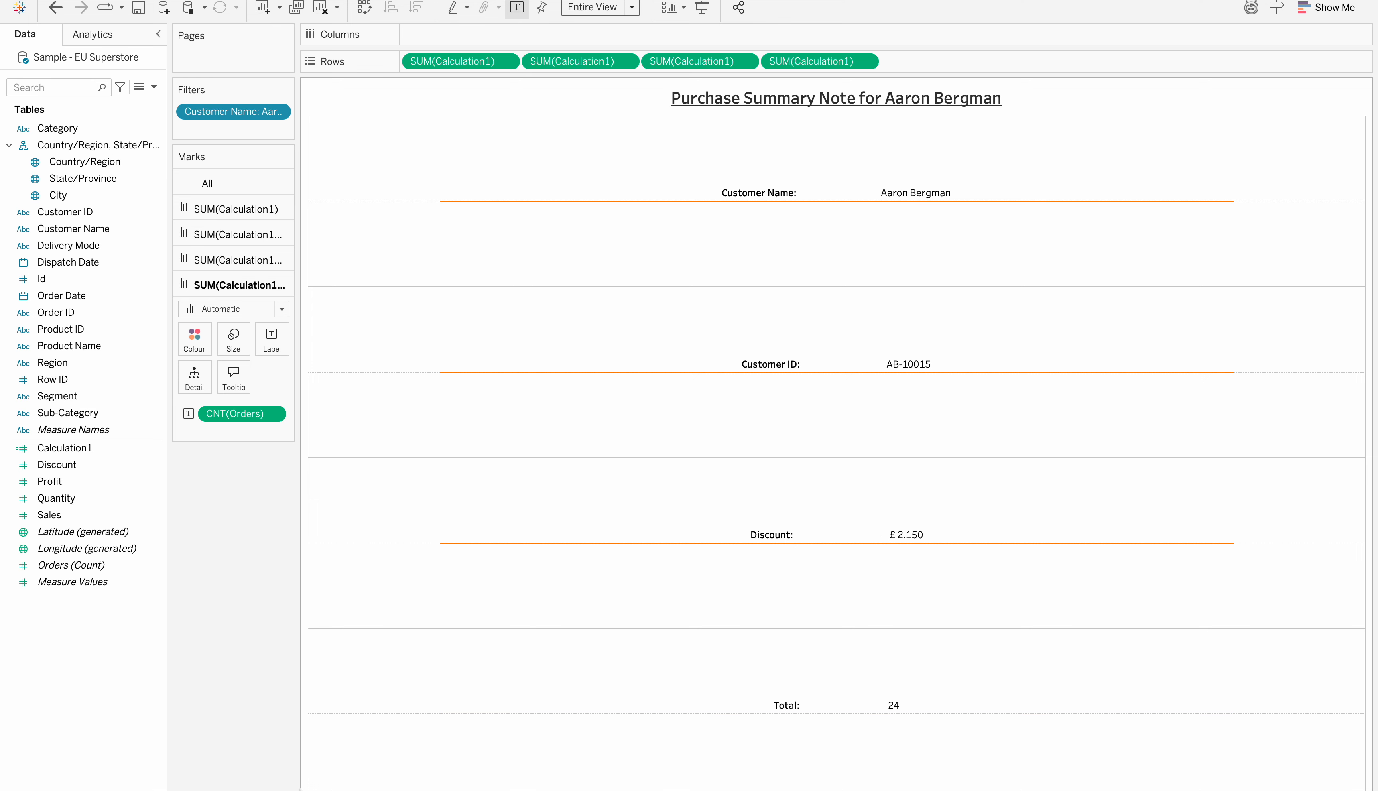
Create a new dashboard and place Sheet 2 on it as a tiled item
{"action": "left_click", "coordinate": [345, 790]}
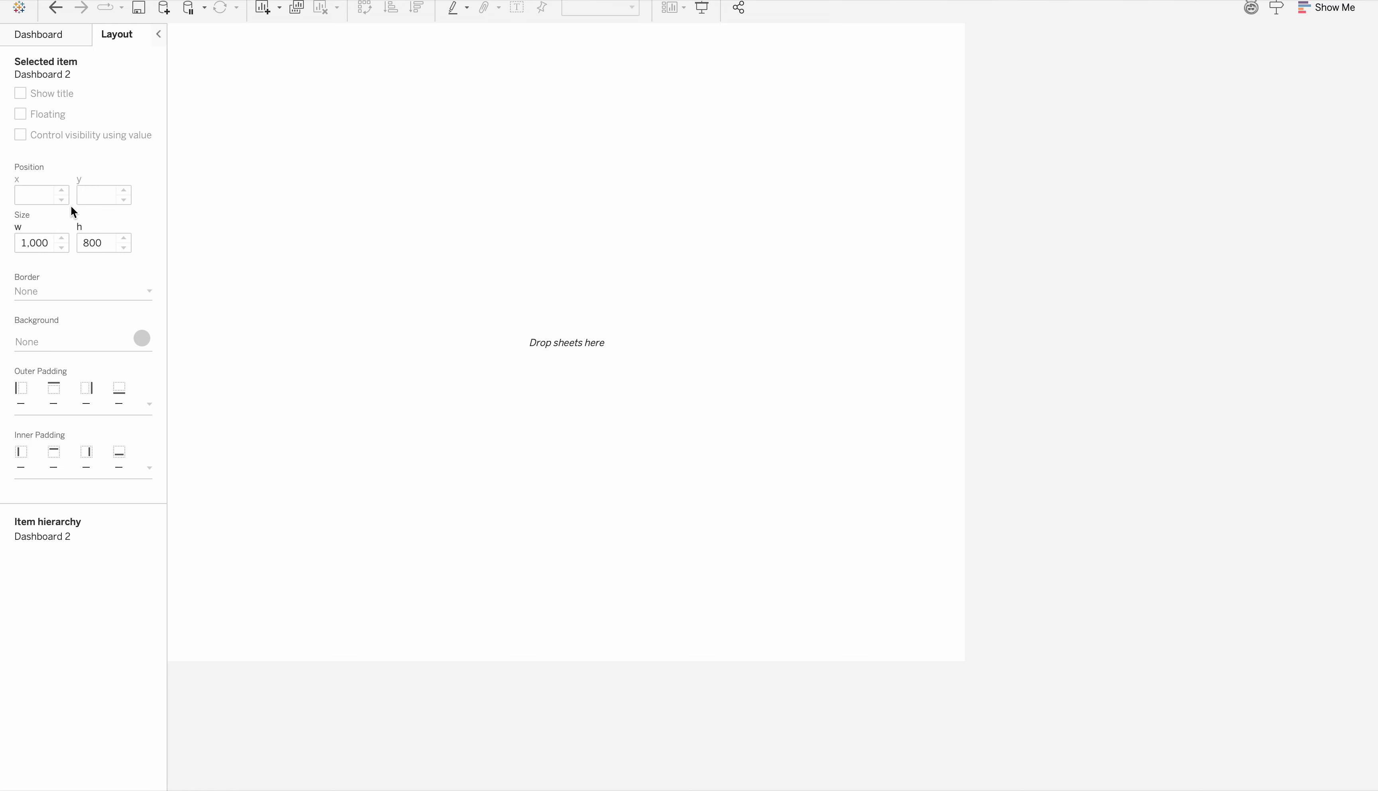
{"action": "left_click", "coordinate": [54, 34]}
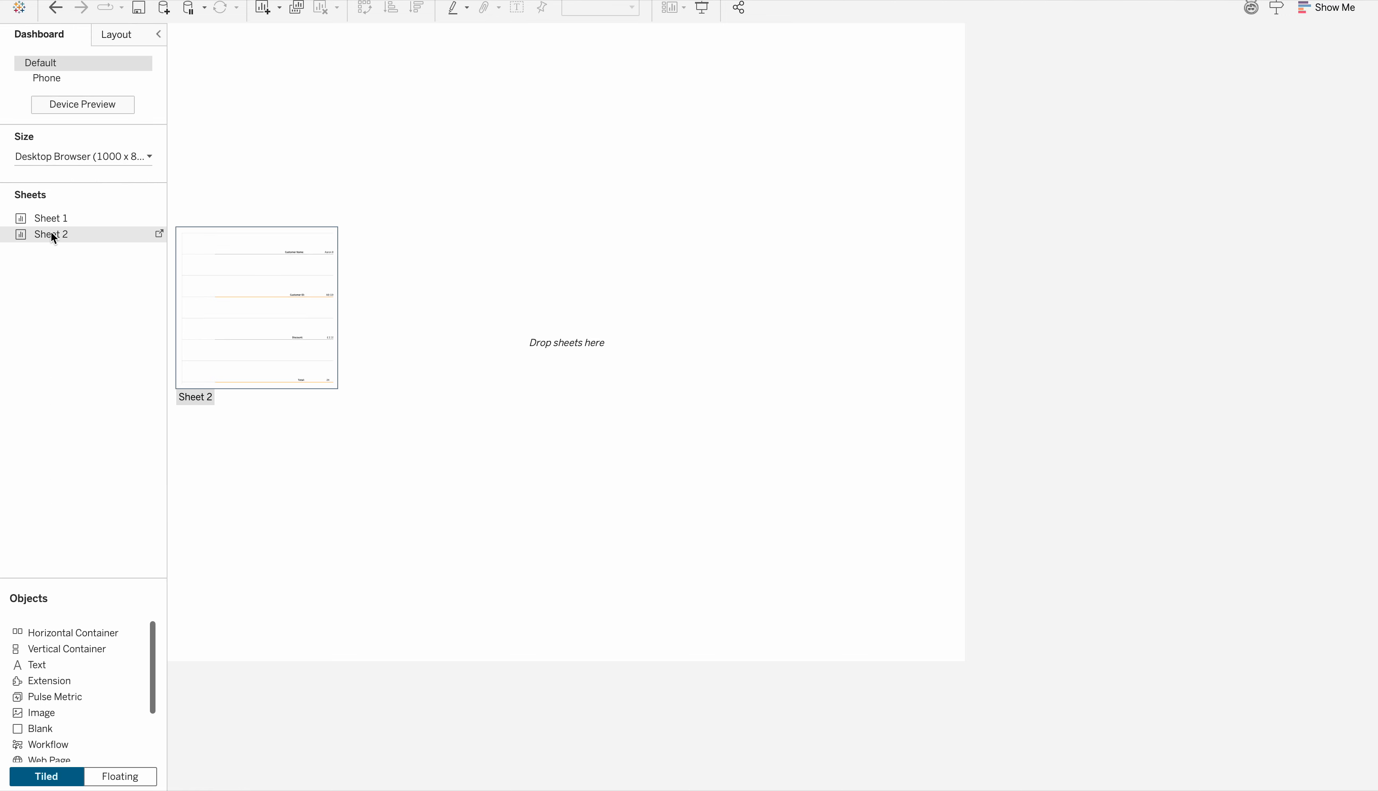
{"action": "left_click_drag", "start_coordinate": [51, 231], "coordinate": [554, 240]}
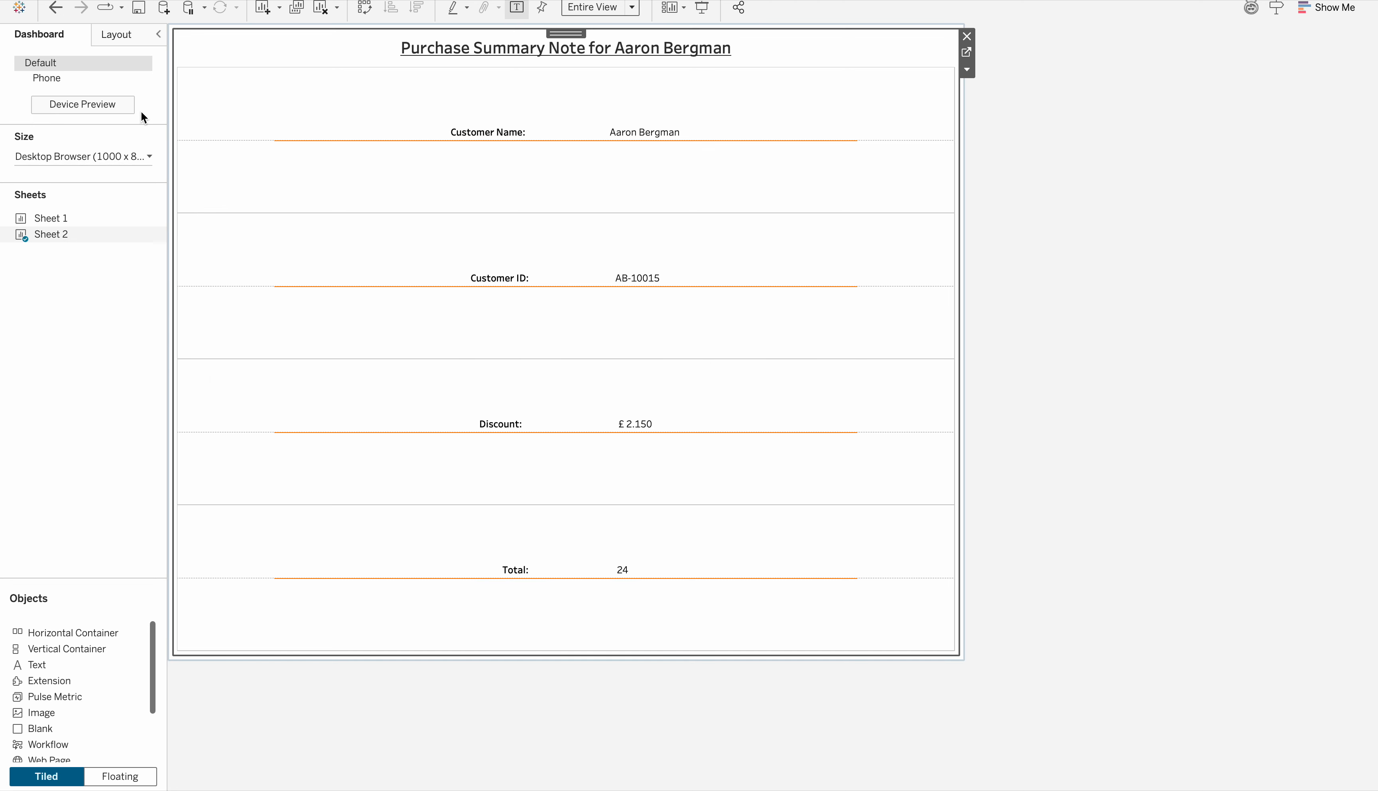
Give Sheet 2 on the dashboard a dotted border in the second-thinnest line weight
{"action": "left_click", "coordinate": [119, 35]}
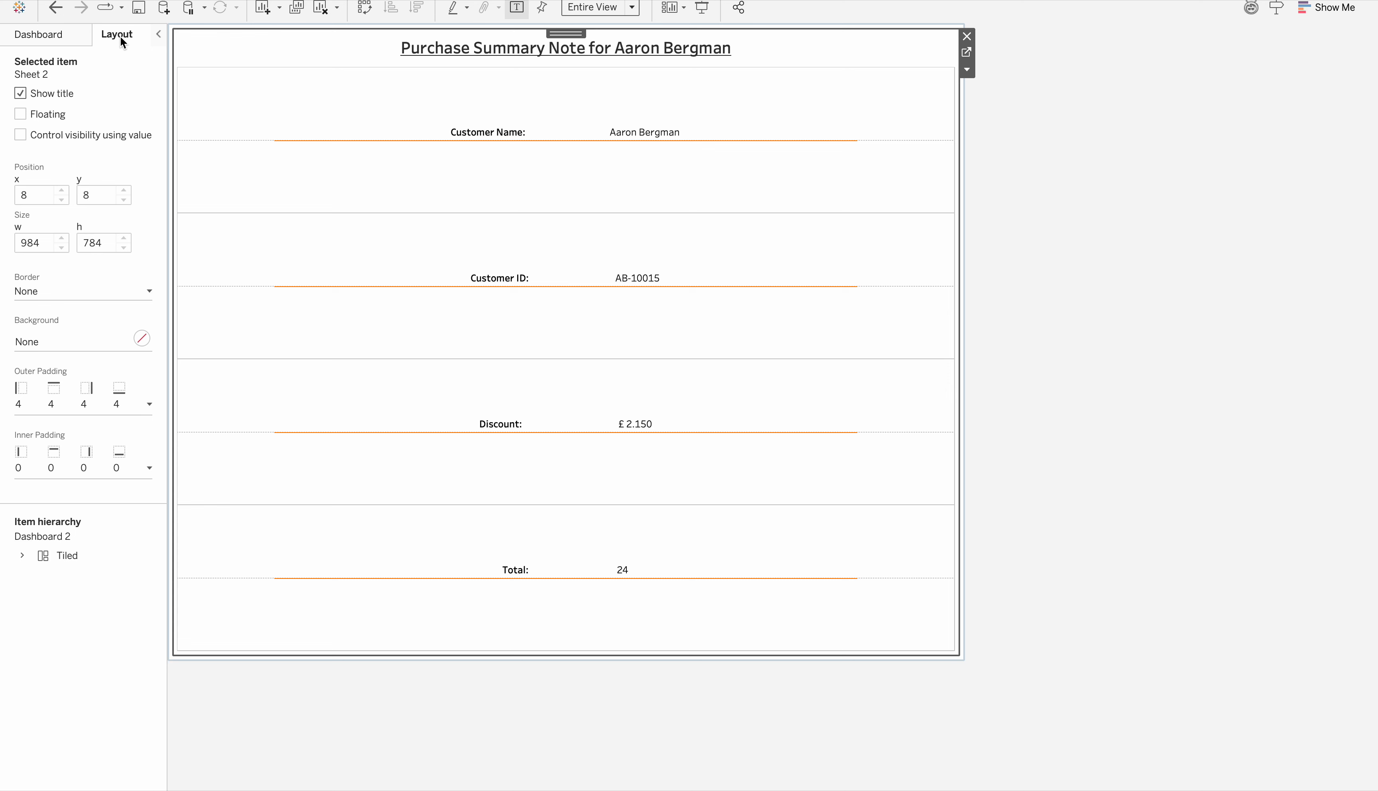
{"action": "left_click", "coordinate": [92, 294]}
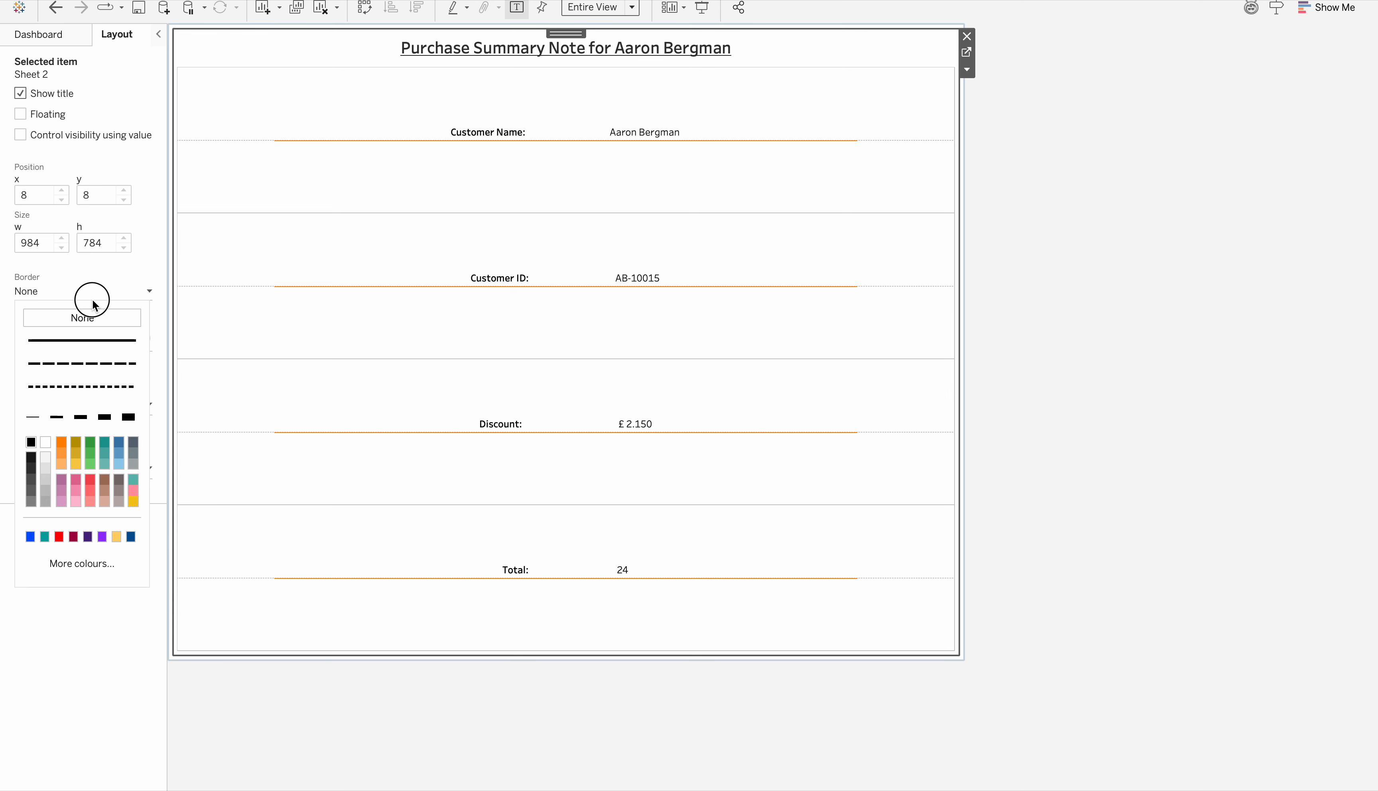
{"action": "left_click", "coordinate": [64, 341]}
{"action": "left_click", "coordinate": [66, 384]}
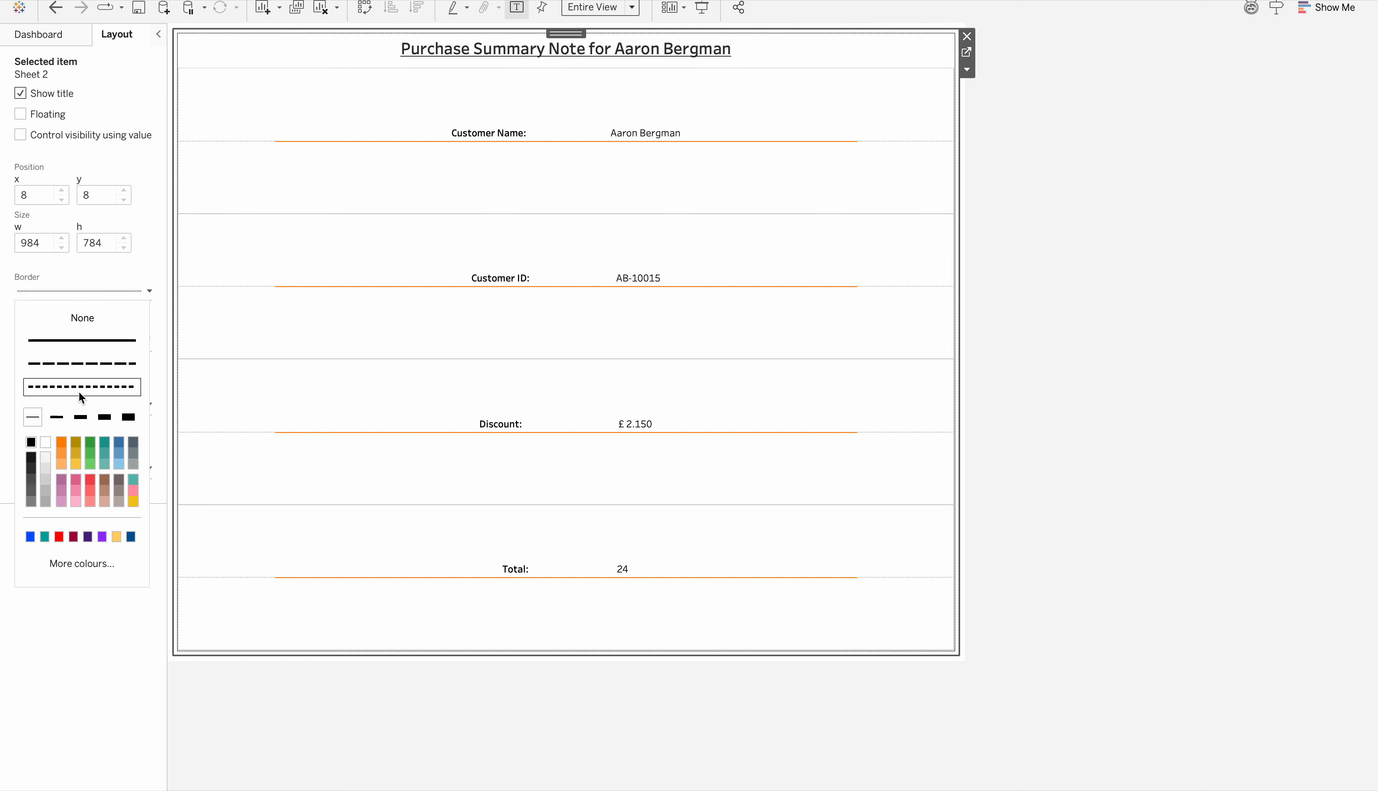
{"action": "left_click", "coordinate": [56, 417]}
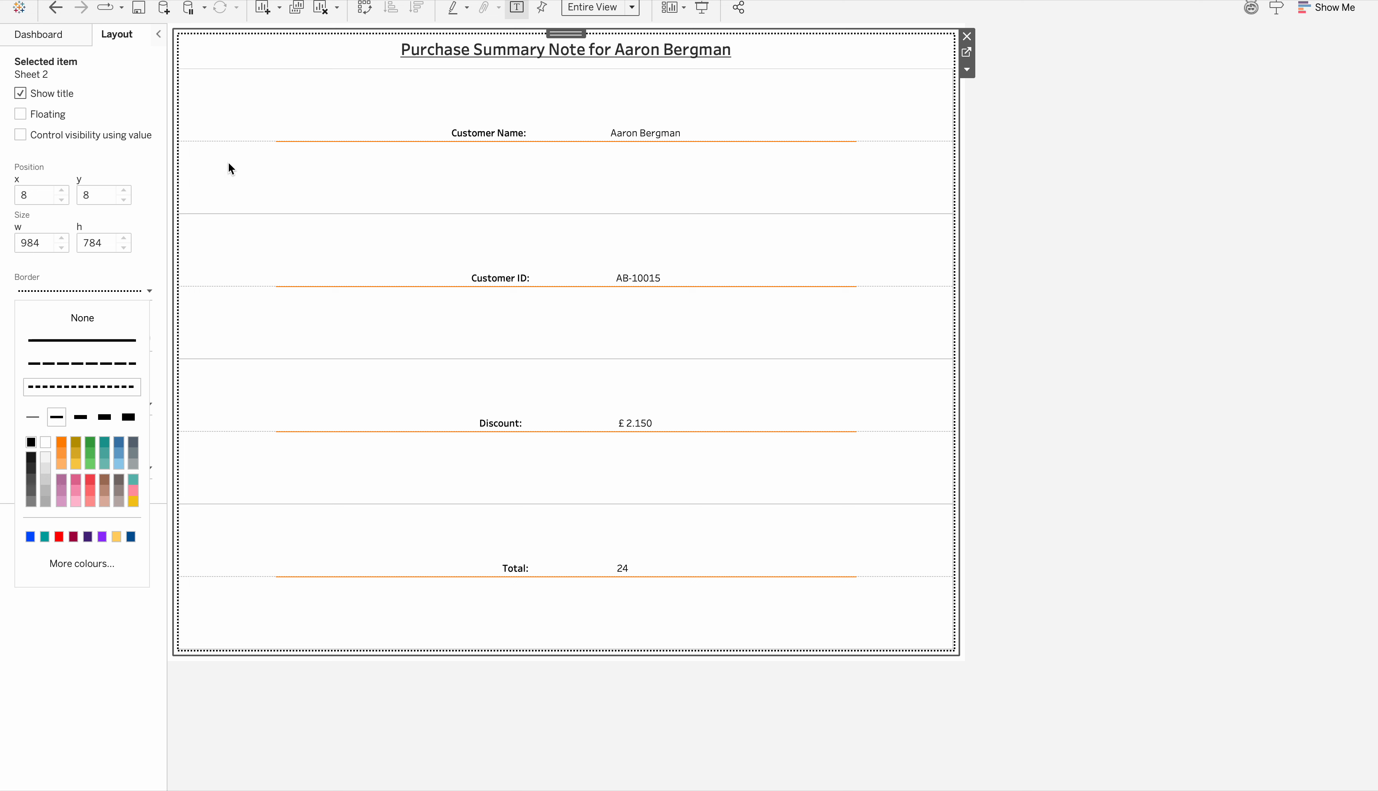
Add Sheet 1 to the dashboard on the left side of Sheet 2
{"action": "left_click", "coordinate": [76, 35]}
{"action": "left_click_drag", "start_coordinate": [51, 217], "coordinate": [365, 211]}
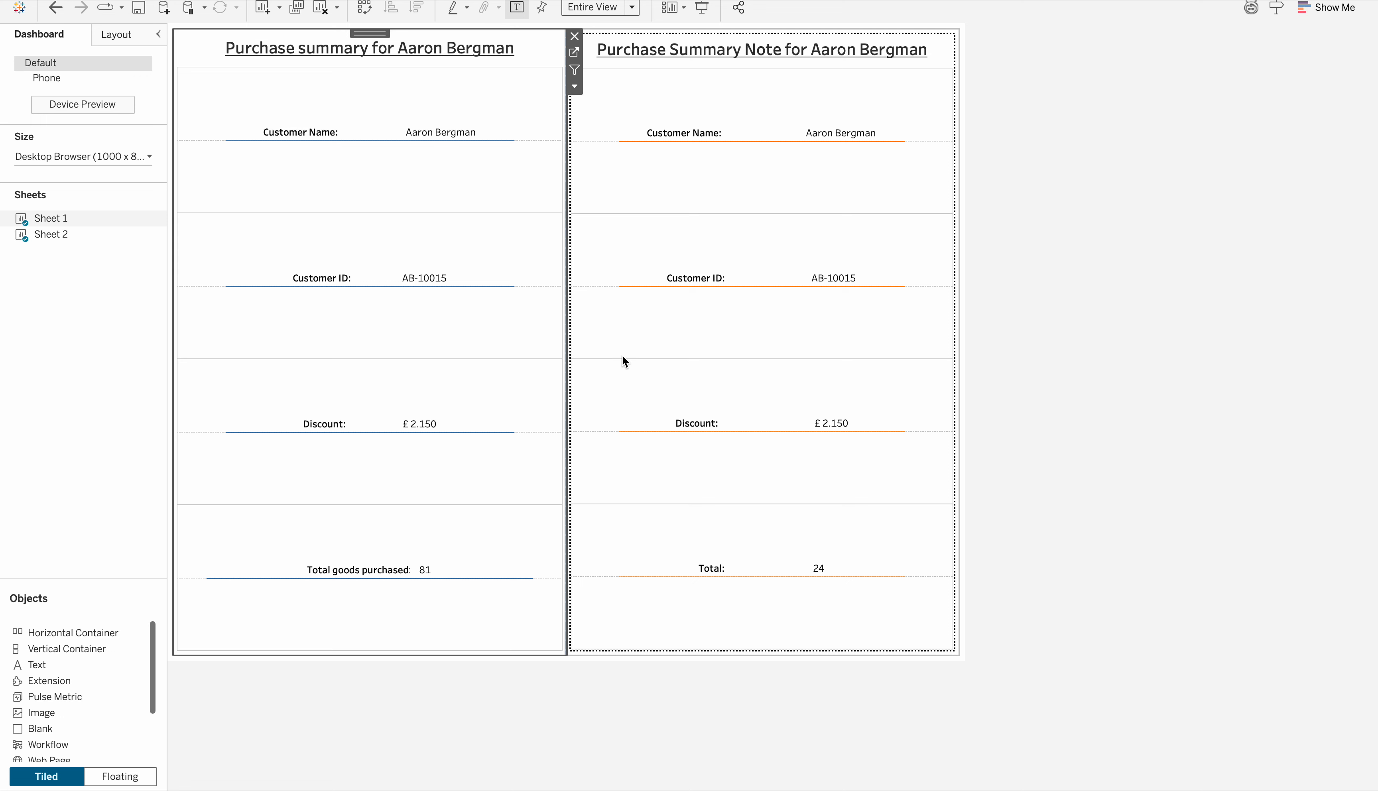